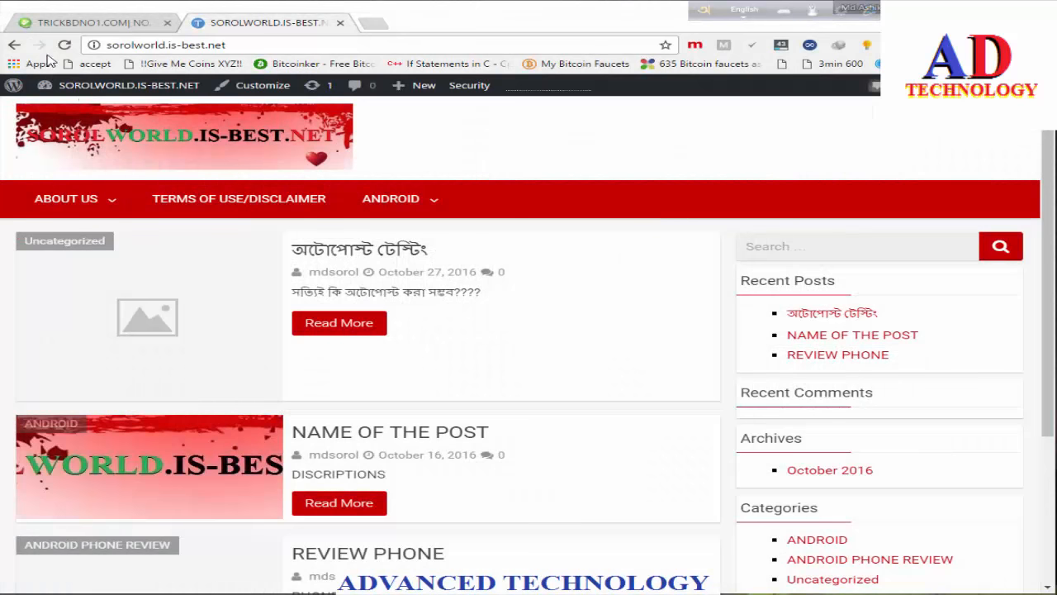
Go from the live site to its WordPress dashboard and open the upload form for adding a new plugin.
mouse_move(86, 86)
click(74, 111)
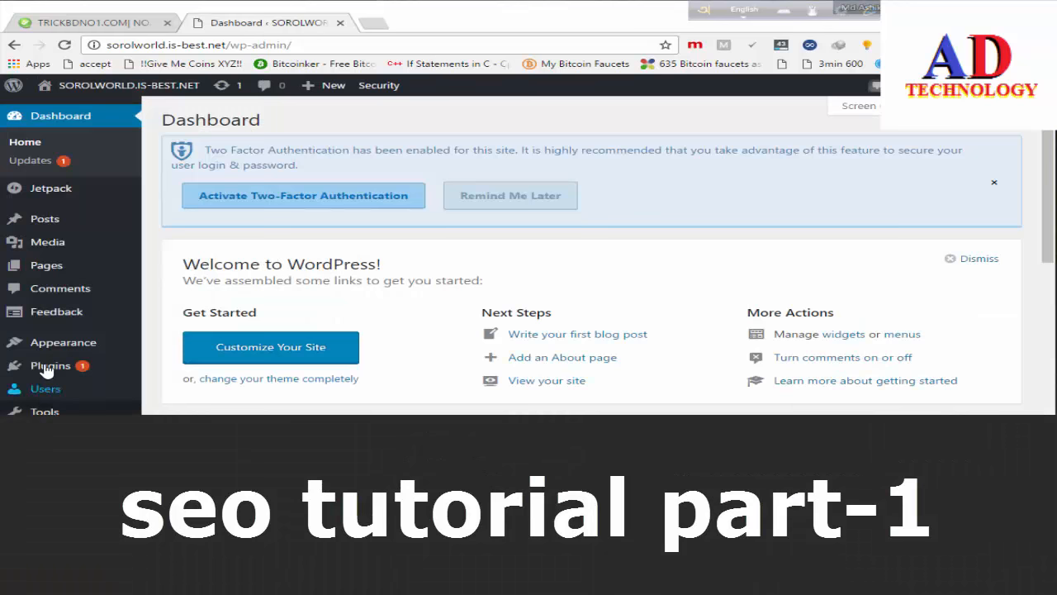
mouse_move(47, 370)
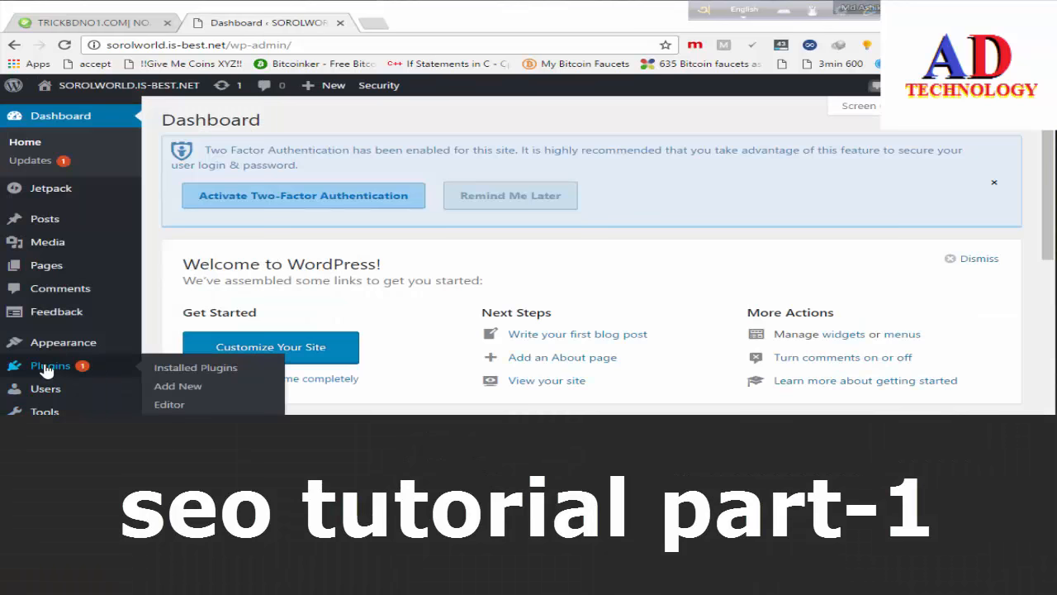
click(180, 387)
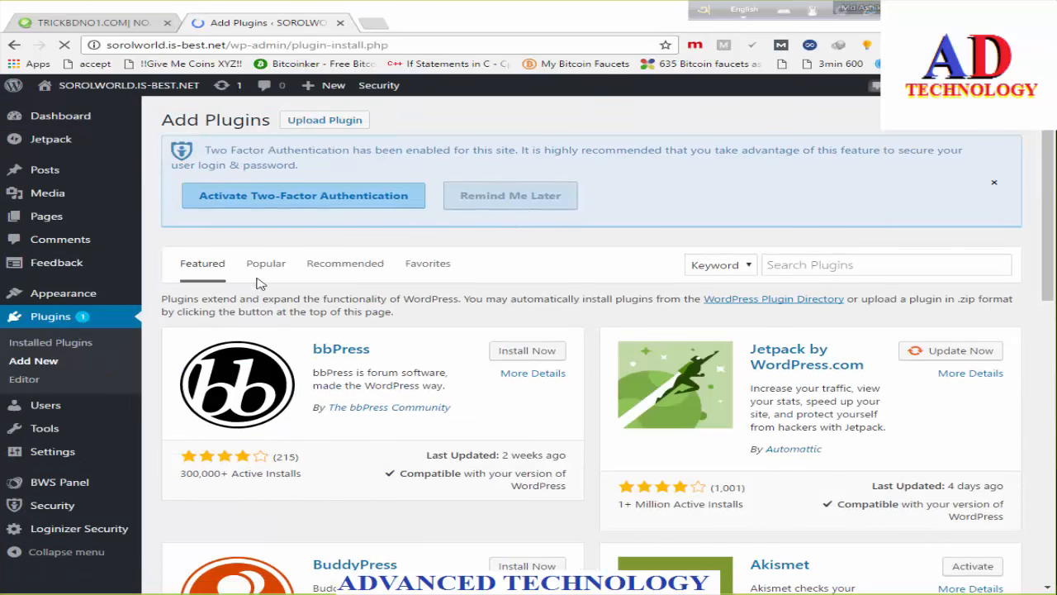
click(327, 122)
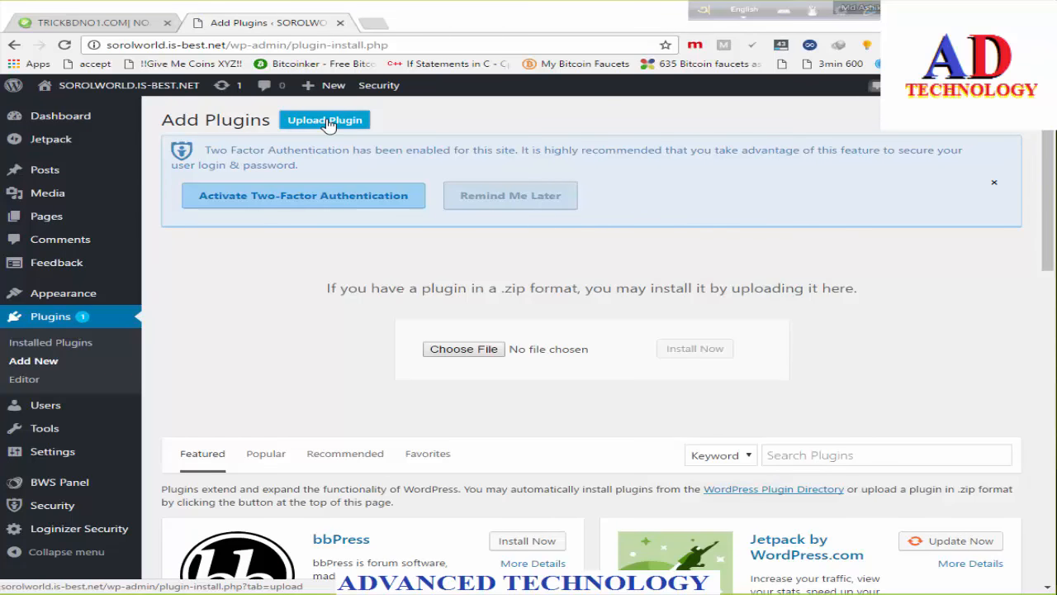
Choose the all-in-one-seo-pack-pro ZIP archive from the firmware\allinoneseopro241021 folder on the D: drive as the plugin file.
click(462, 349)
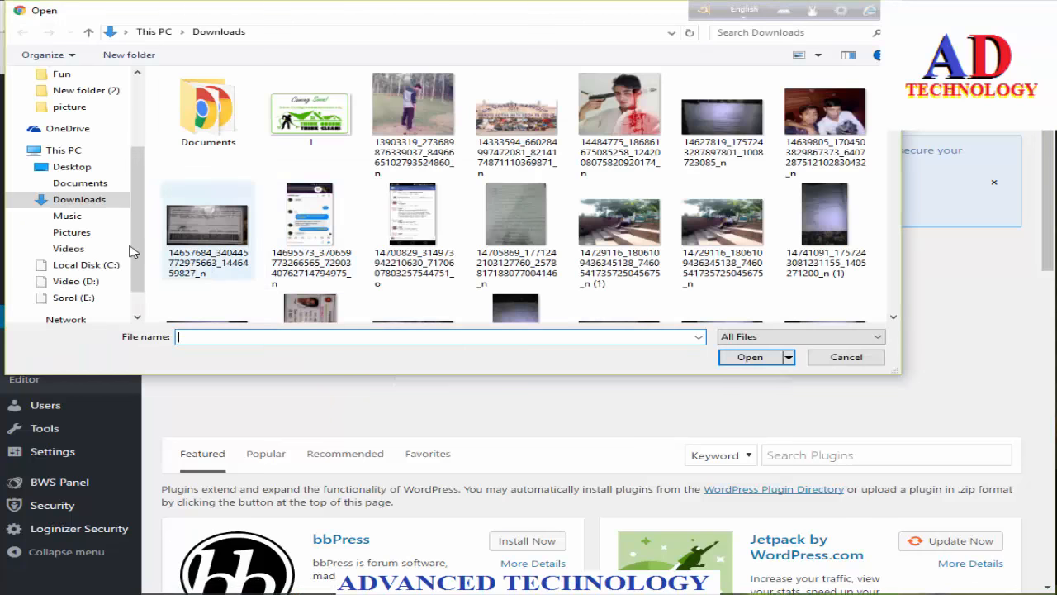
scroll(118, 247, down, 1)
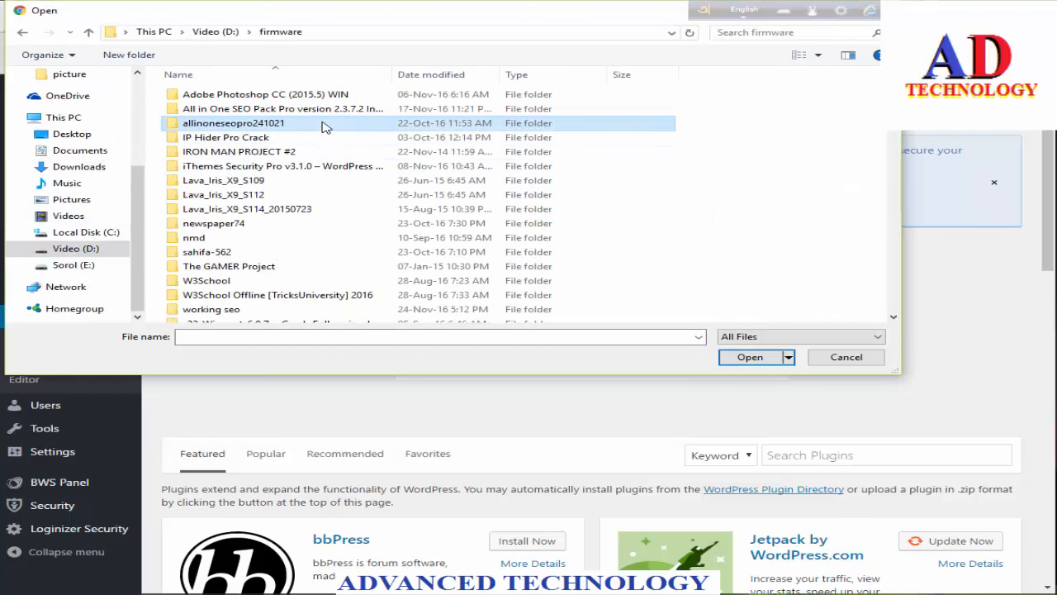
double_click(324, 125)
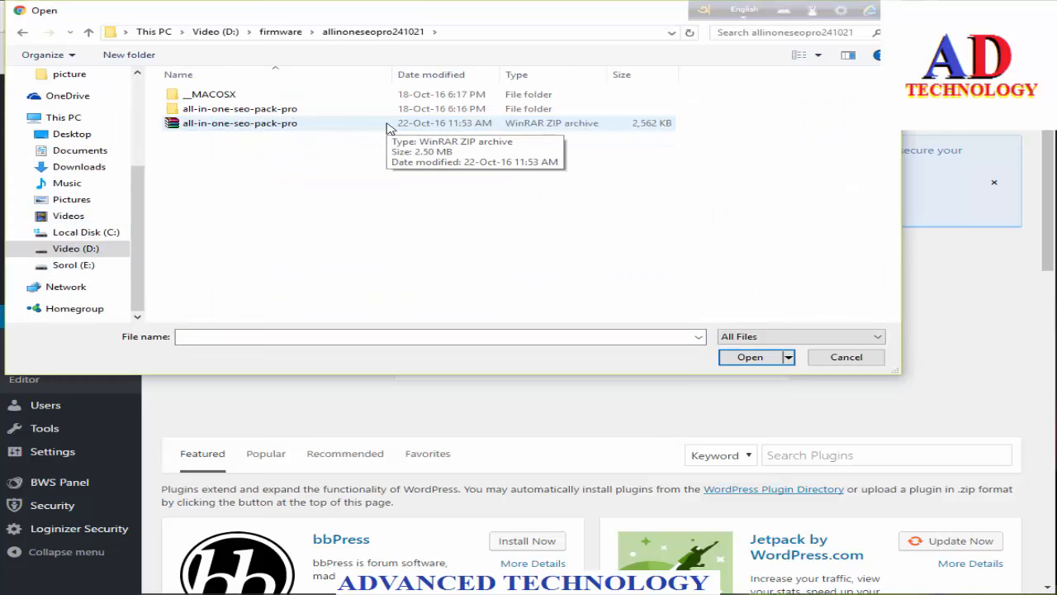
click(618, 134)
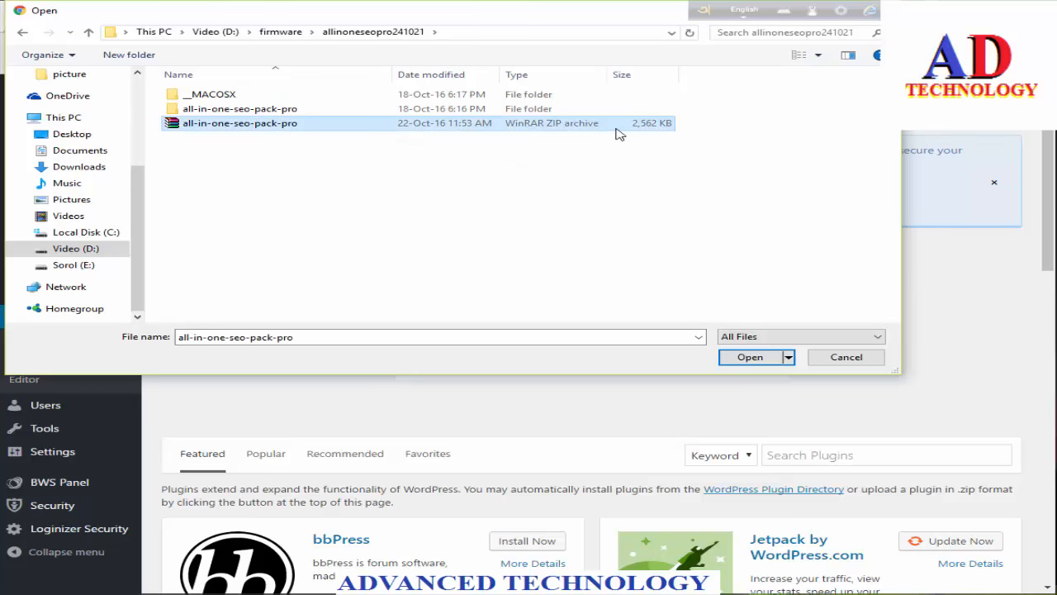
click(749, 357)
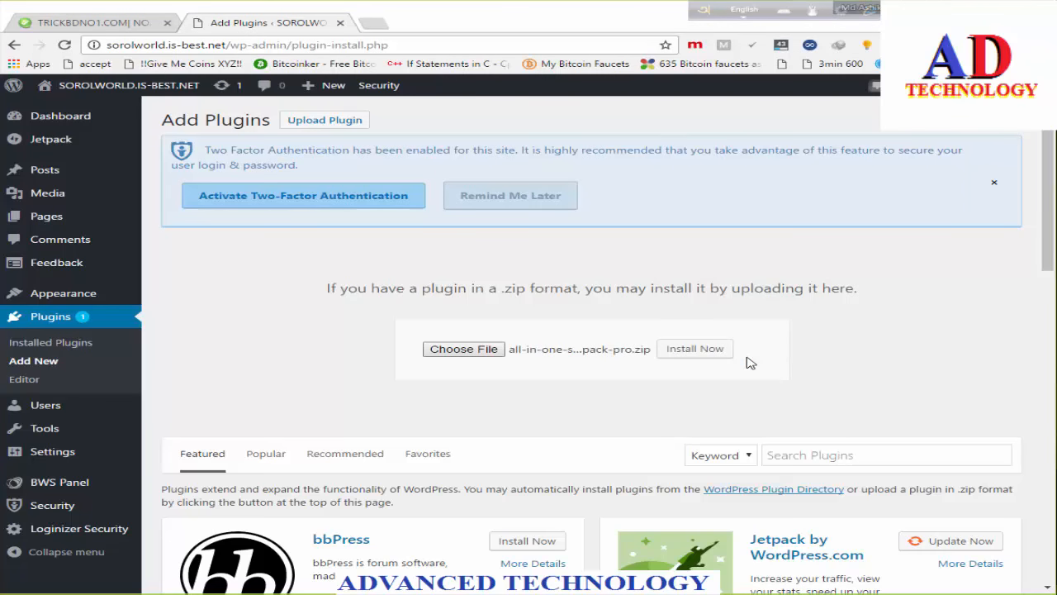
Install the uploaded all-in-one-seo-pack-pro plugin and activate it.
click(680, 354)
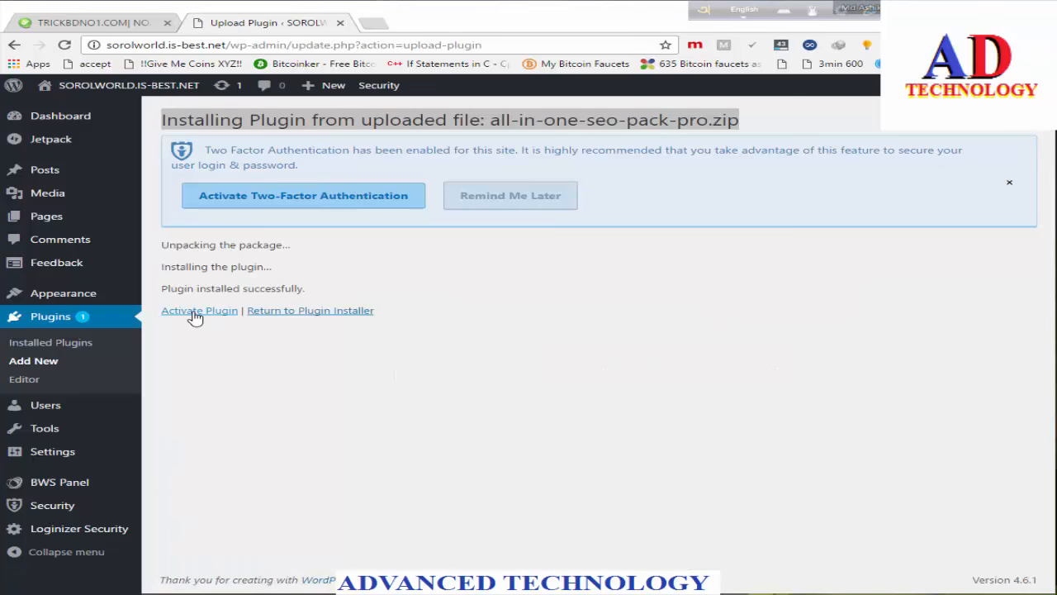
click(193, 312)
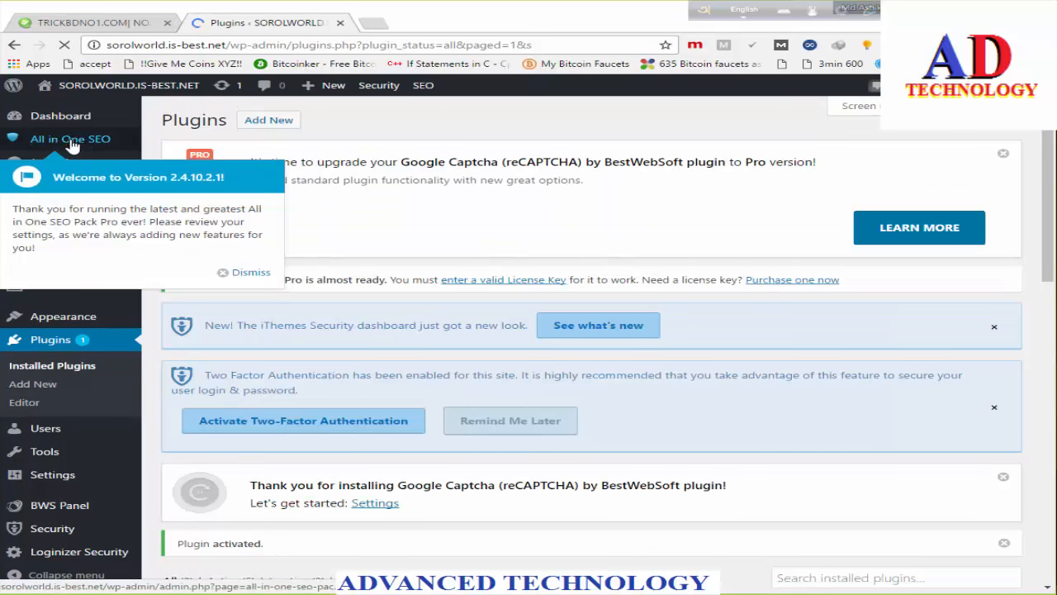
mouse_move(70, 139)
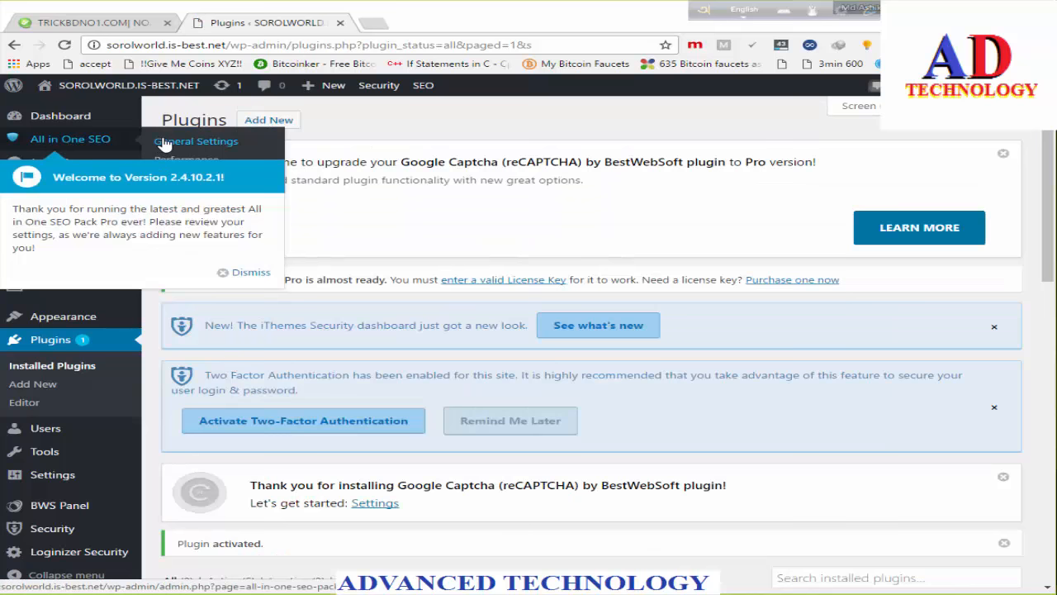
Open sorolworld.is-best.net/sitemap.xml in a new browser tab to check the site's XML sitemap.
click(373, 22)
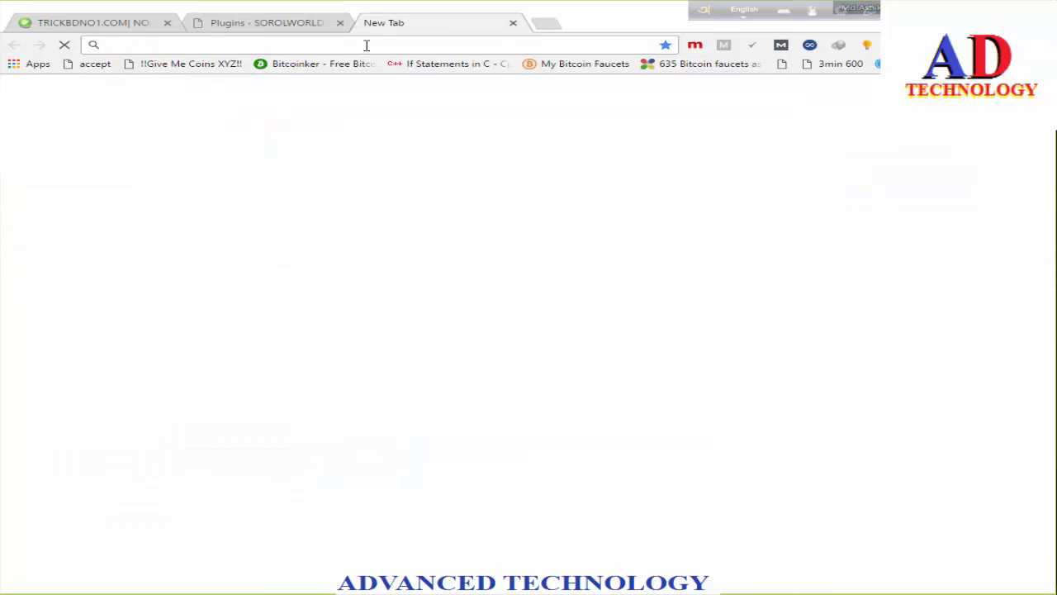
text(so)
key(End)
text(/)
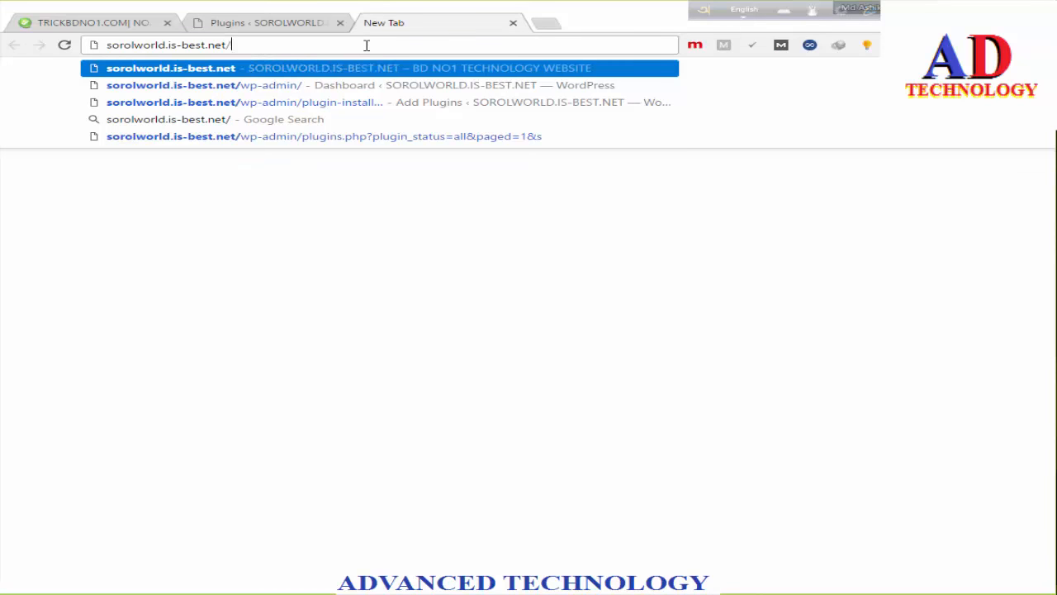
text(site)
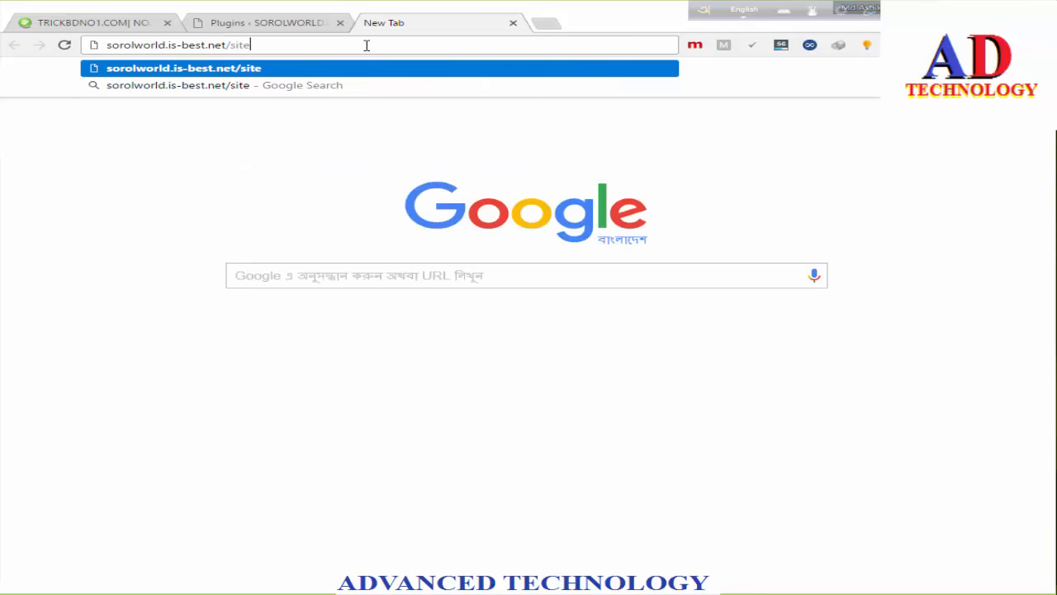
text(map/)
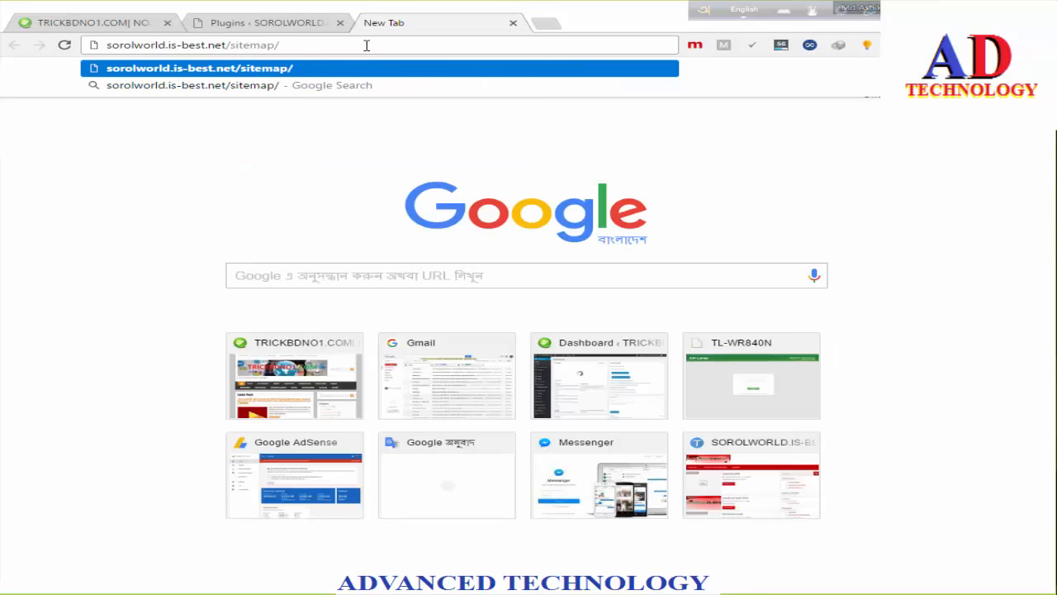
key(BackSpace)
text(.xmp)
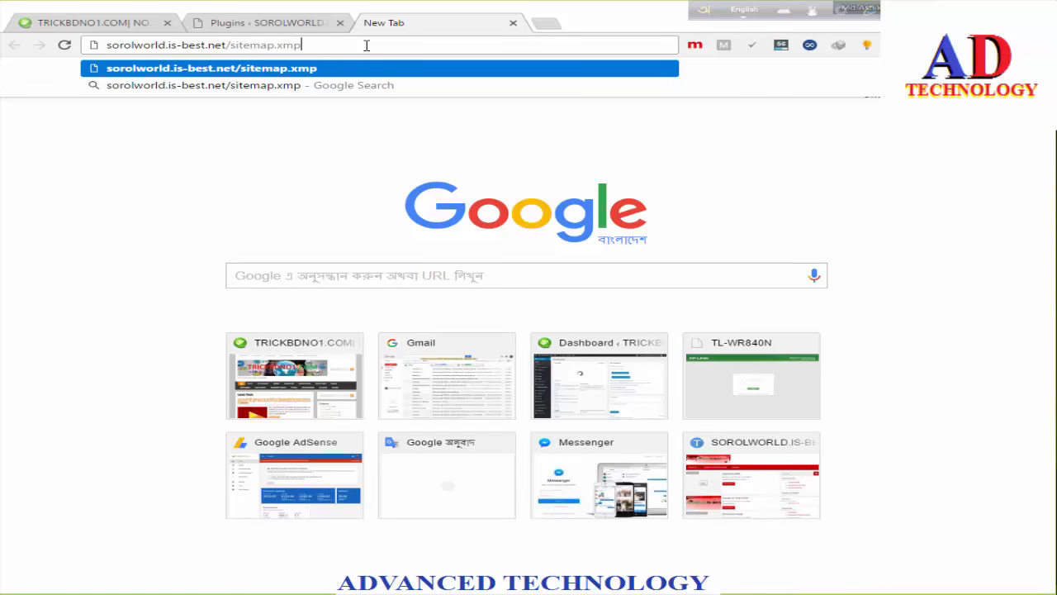
key(BackSpace)
text(l)
key(Return)
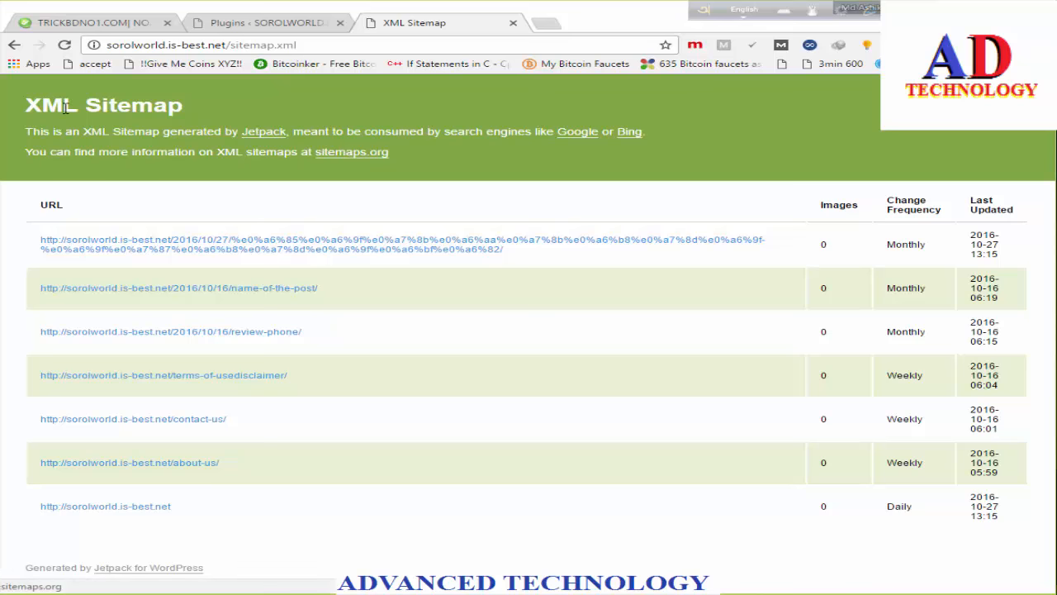
Return to the WordPress admin page and open the General Settings of All in One SEO.
click(254, 25)
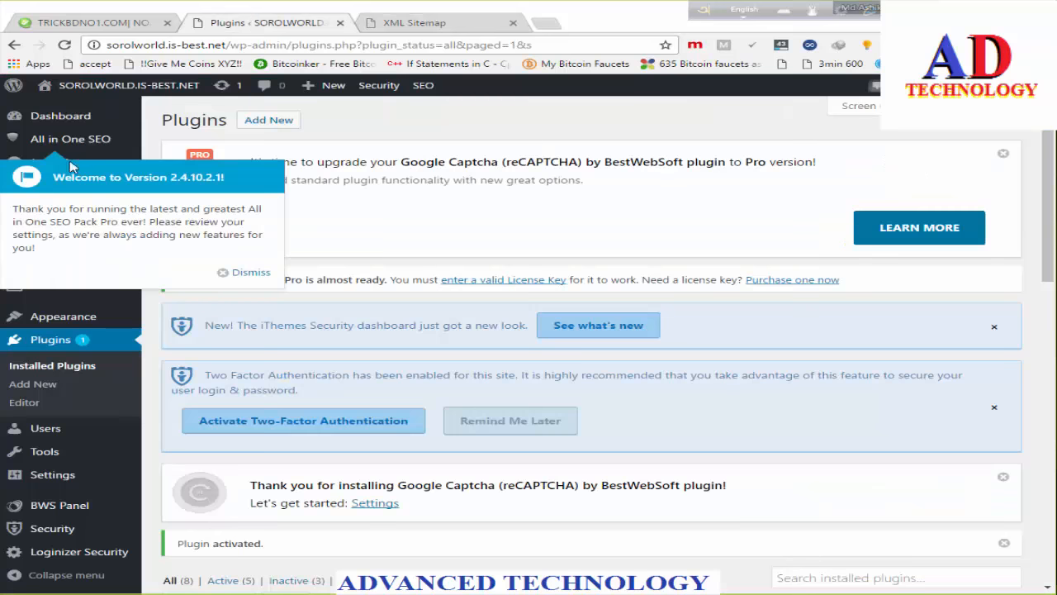
mouse_move(70, 142)
click(191, 142)
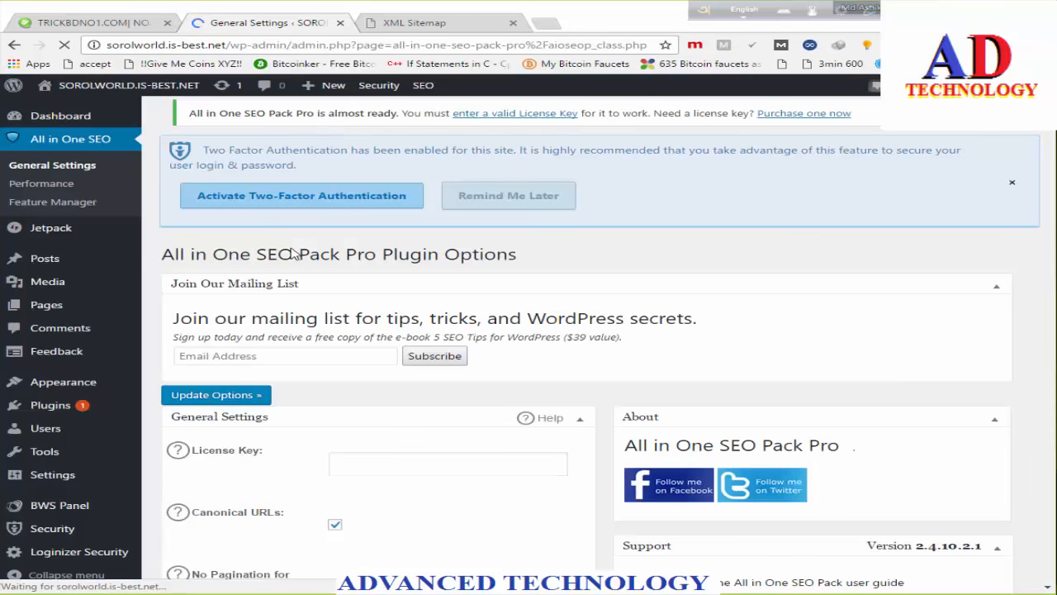
scroll(290, 251, down, 4)
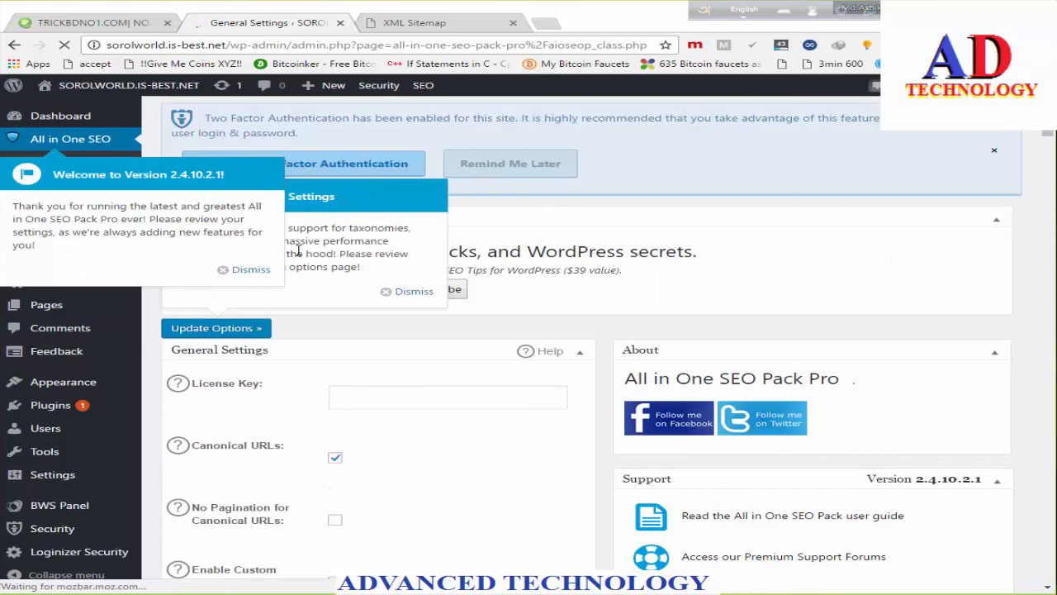
Look up the plugin licence key in the YouTube video and paste it into the License Key field.
click(386, 400)
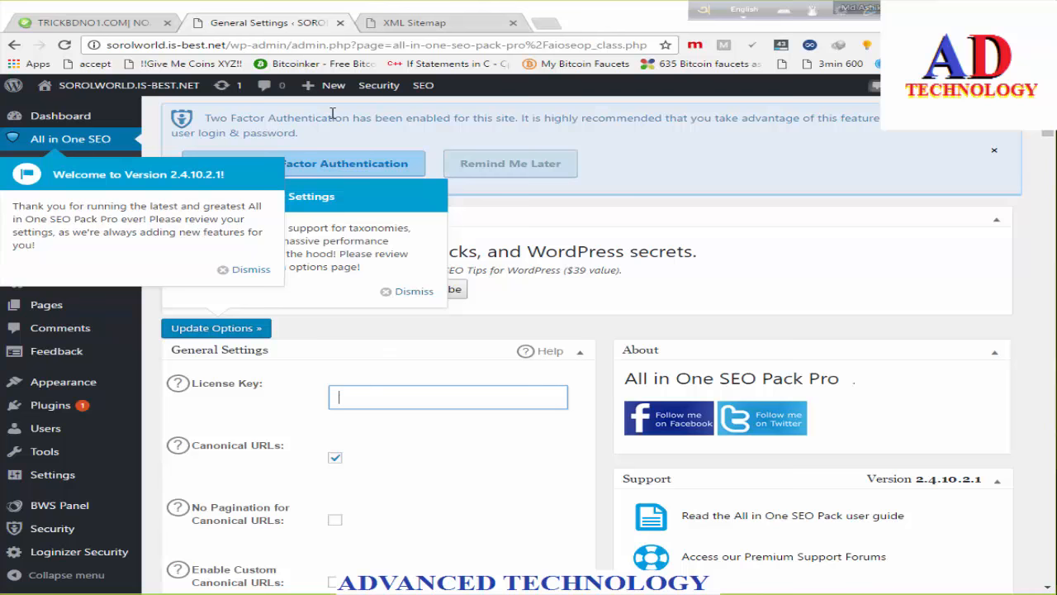
click(441, 25)
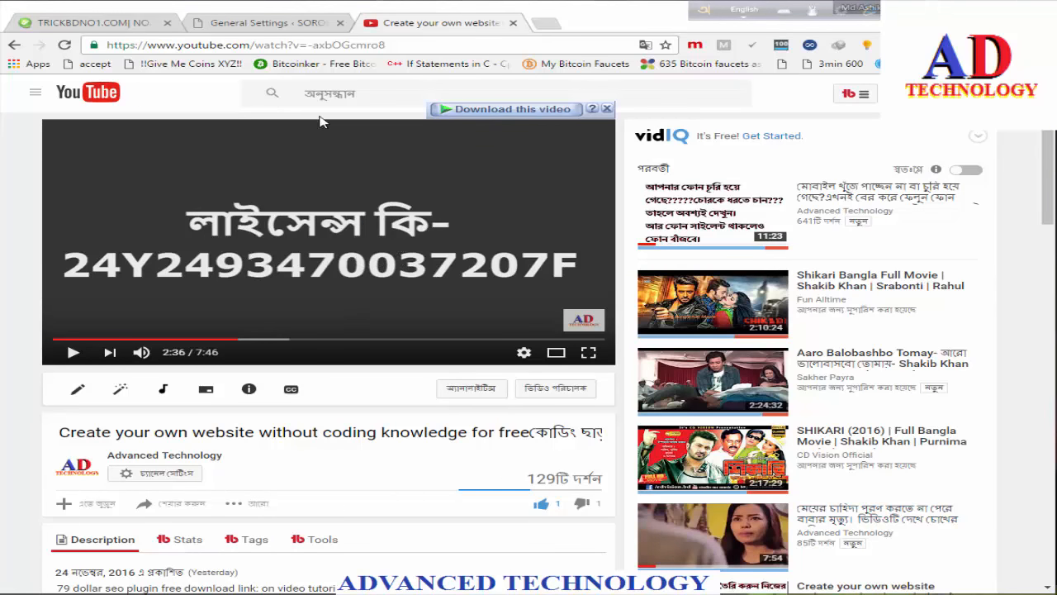
click(272, 23)
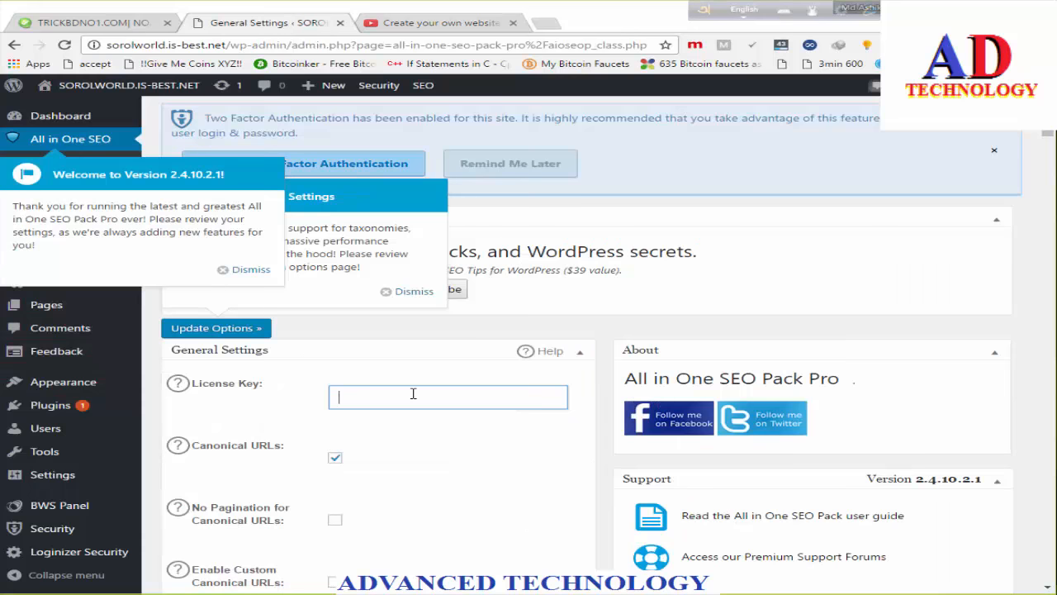
key(ctrl+v)
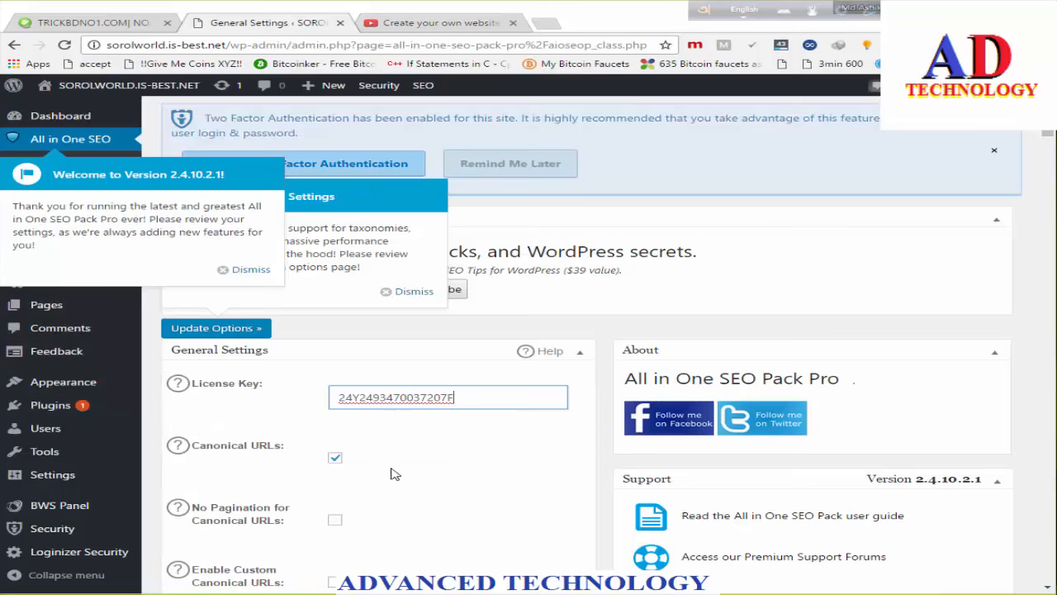
Set the Home Title in the Home Page Settings to "Sorolworld.is-best.net".
scroll(394, 473, down, 2)
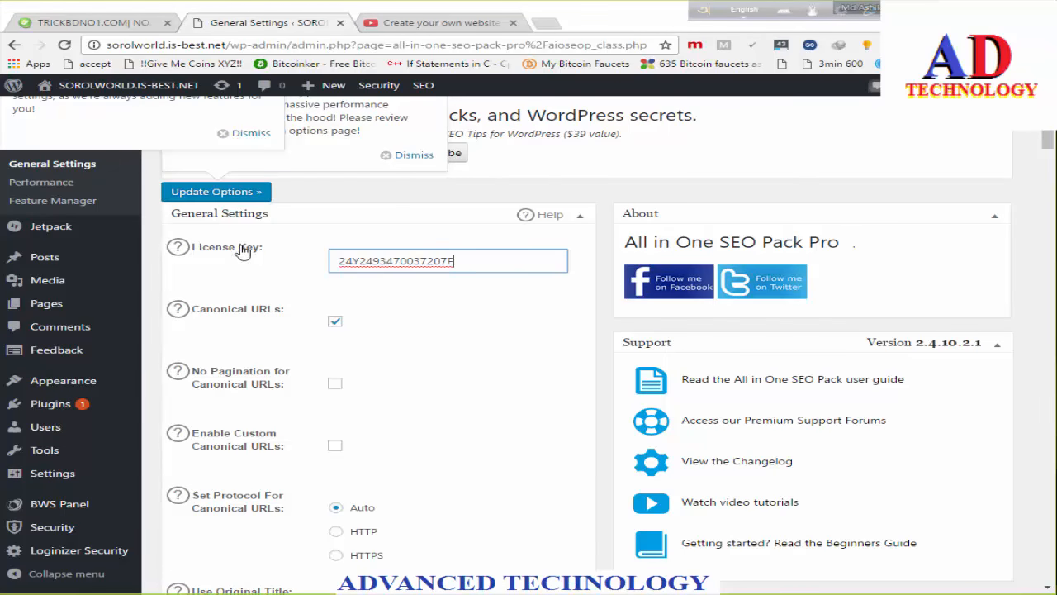
scroll(241, 251, down, 1)
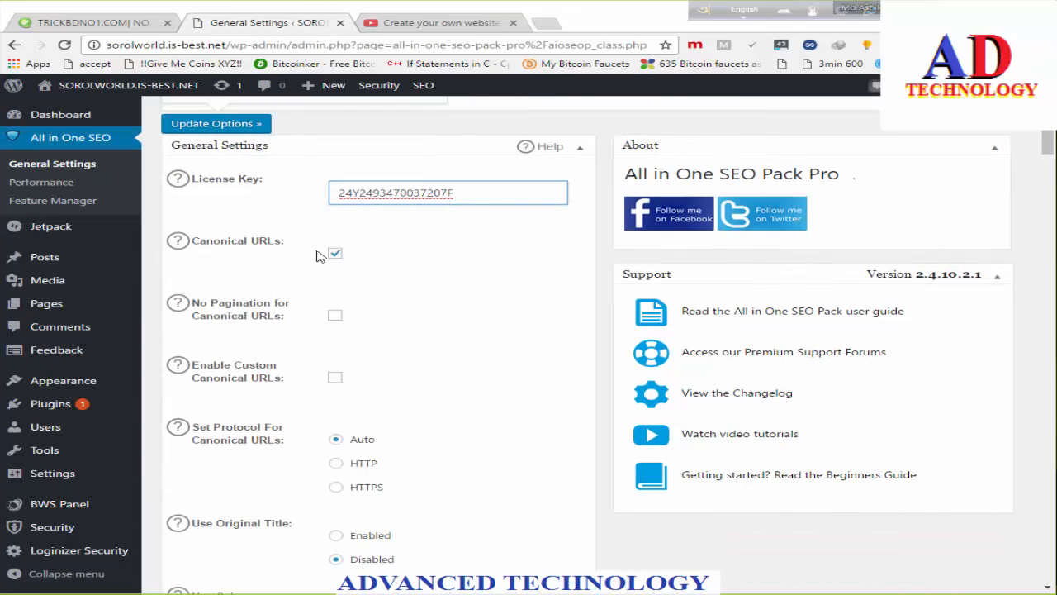
scroll(366, 266, down, 1)
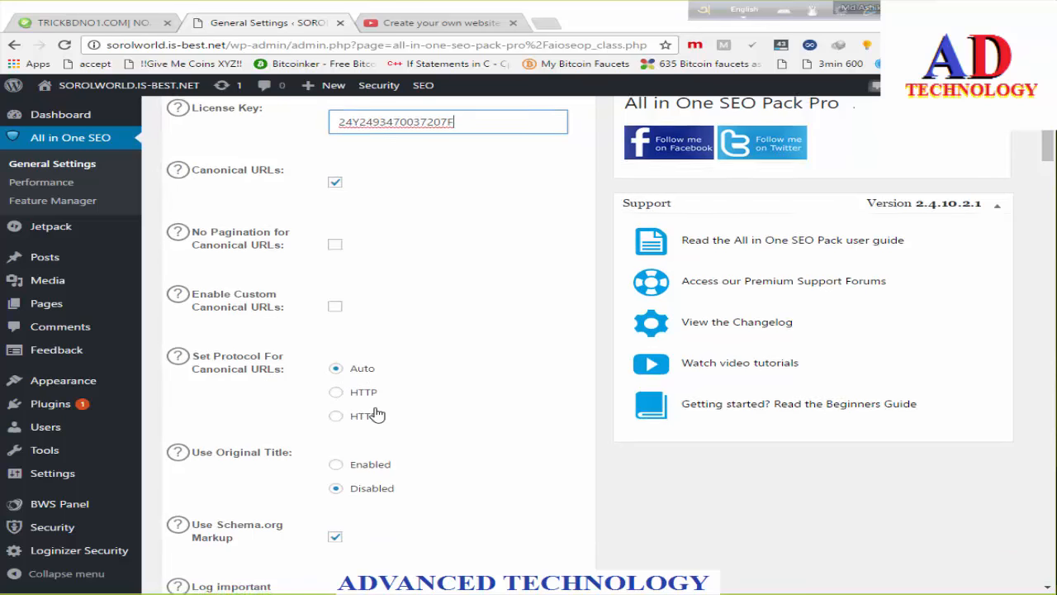
scroll(375, 413, down, 2)
scroll(376, 413, down, 3)
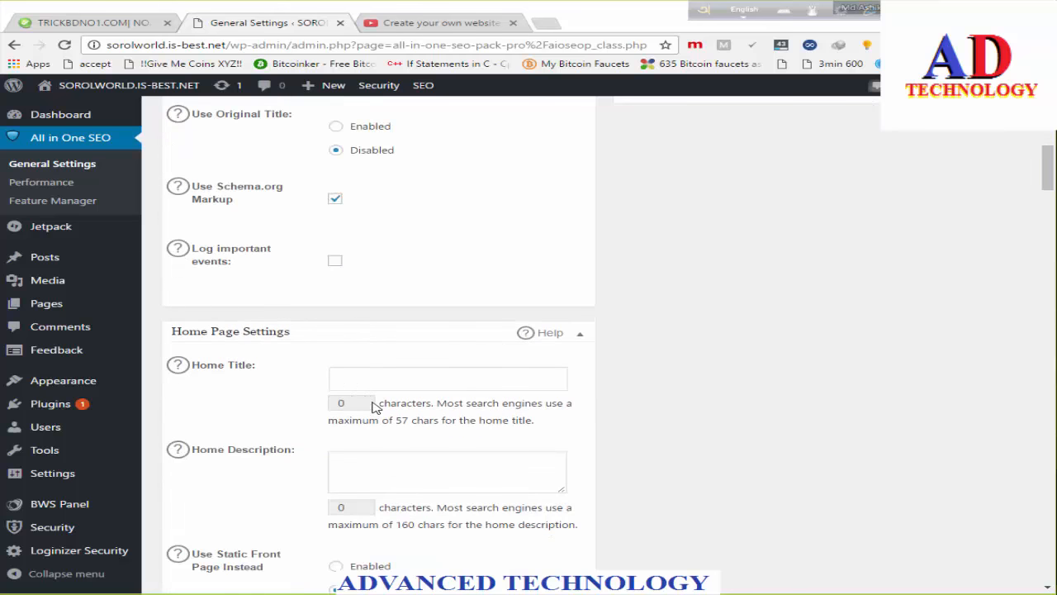
click(362, 381)
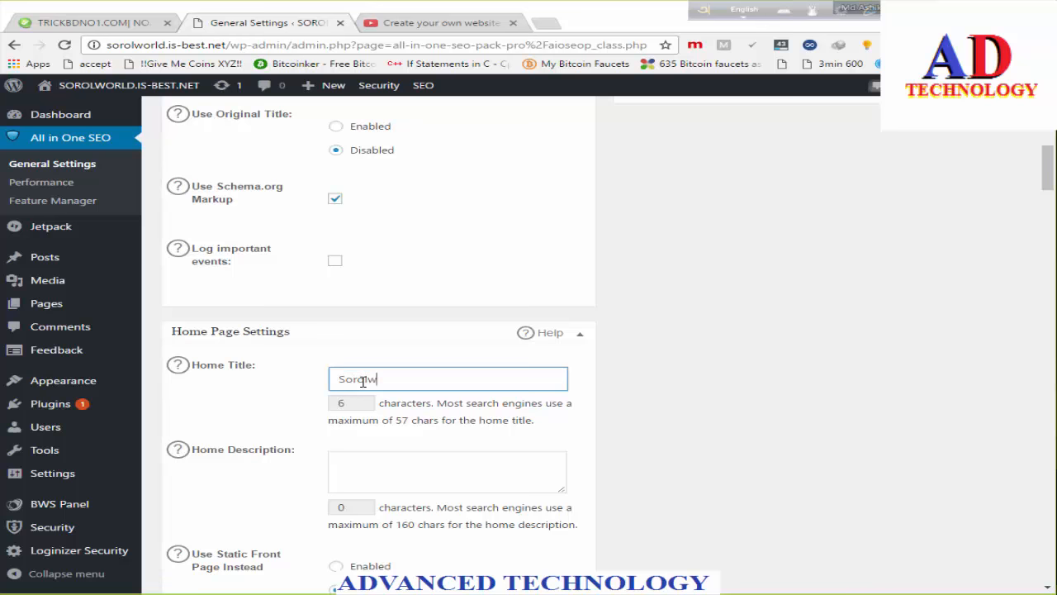
text(orolworld.is-best.)
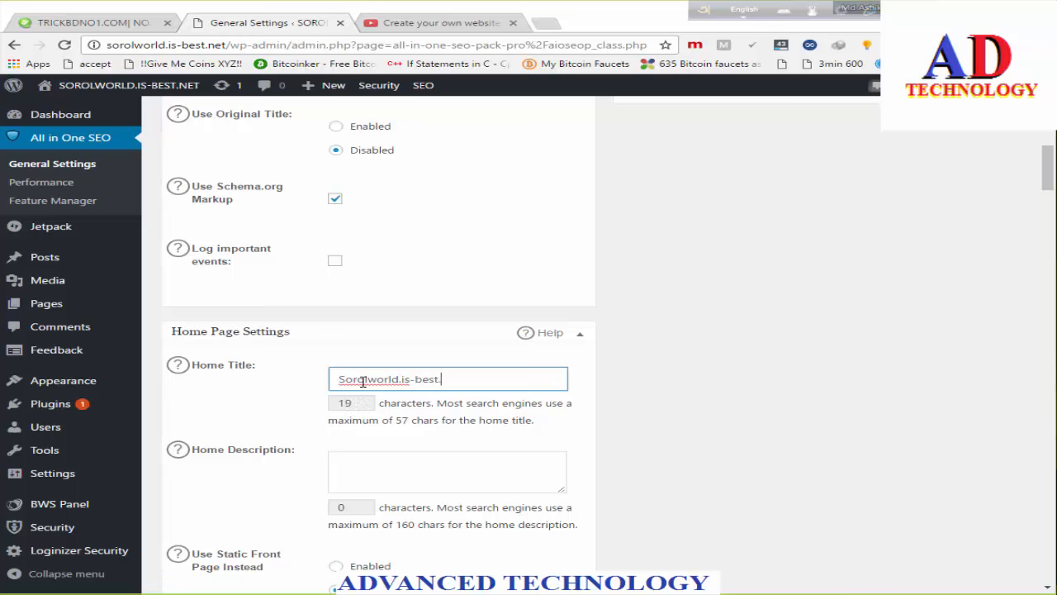
text(net)
Enter "no1 tips and tricks website" as the Home Description.
click(381, 477)
text(no)
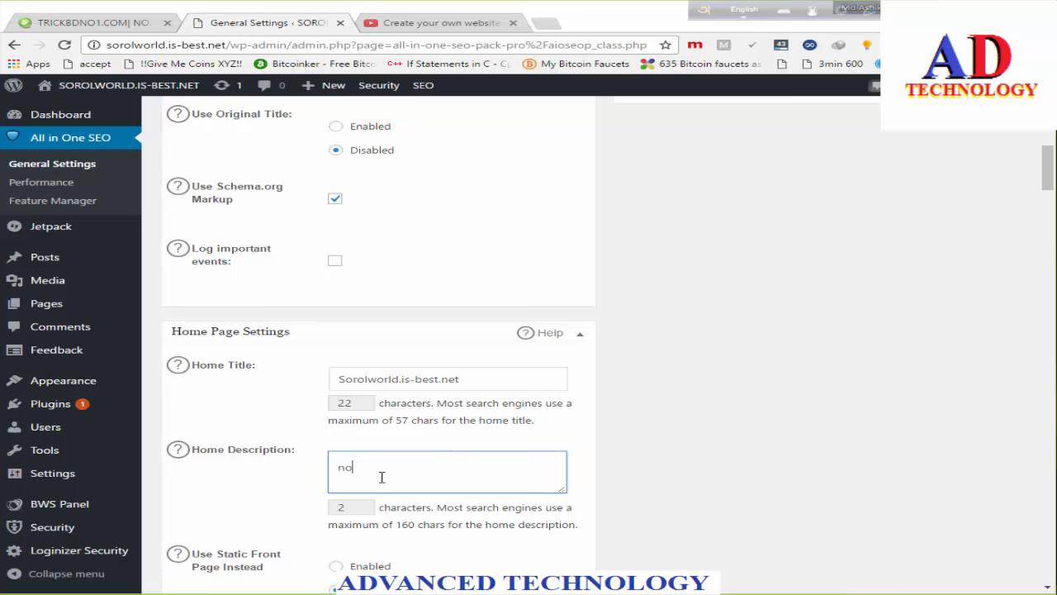
text(1 tips and tricks website)
Review the Home Page Settings and the title formats in Title Settings, down to the Custom Post Type Settings.
scroll(334, 558, down, 3)
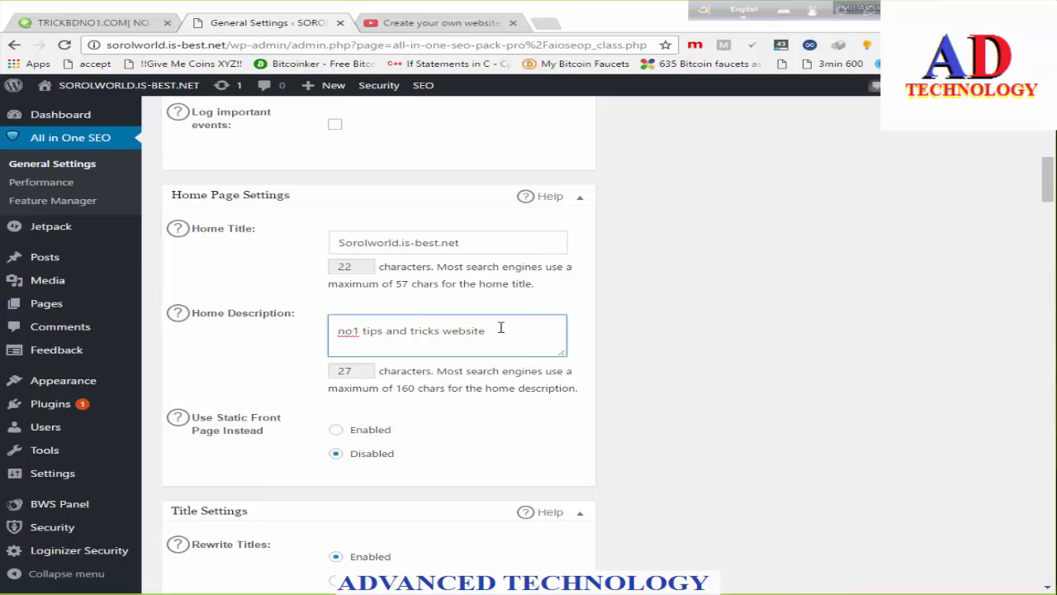
scroll(479, 331, down, 3)
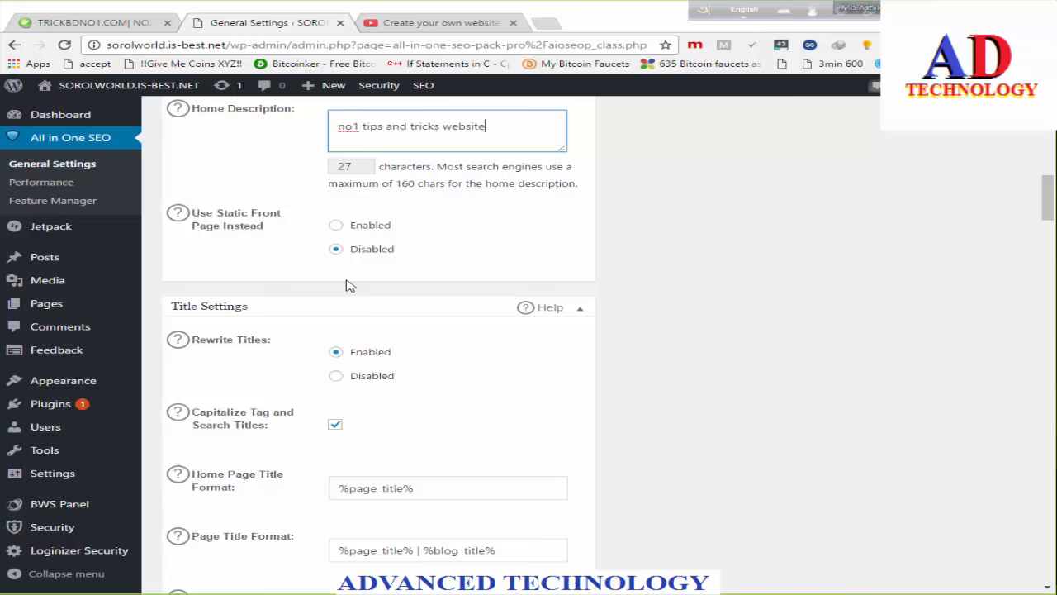
scroll(290, 267, down, 1)
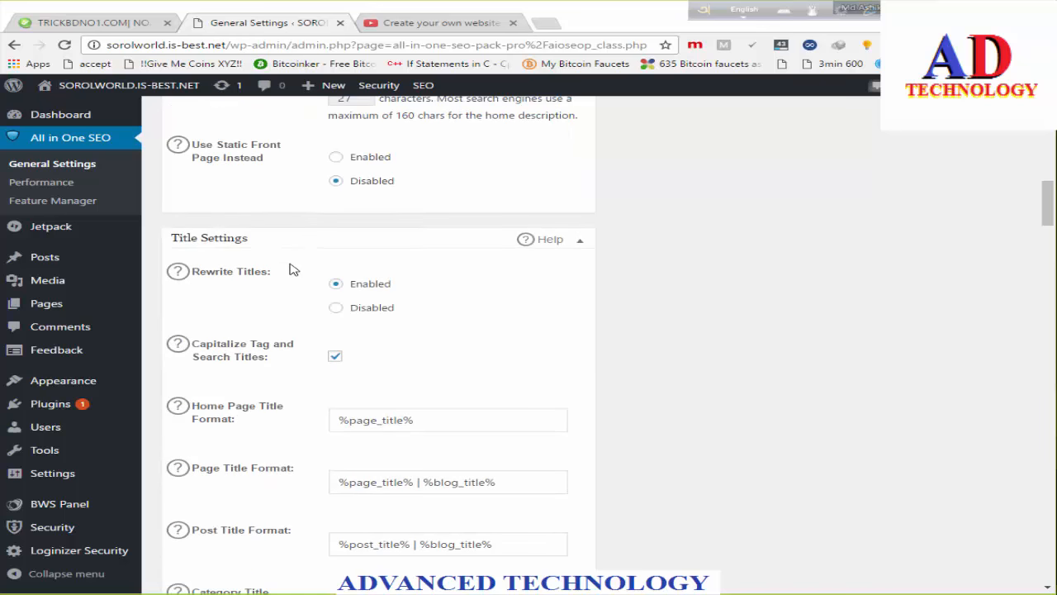
scroll(357, 261, down, 1)
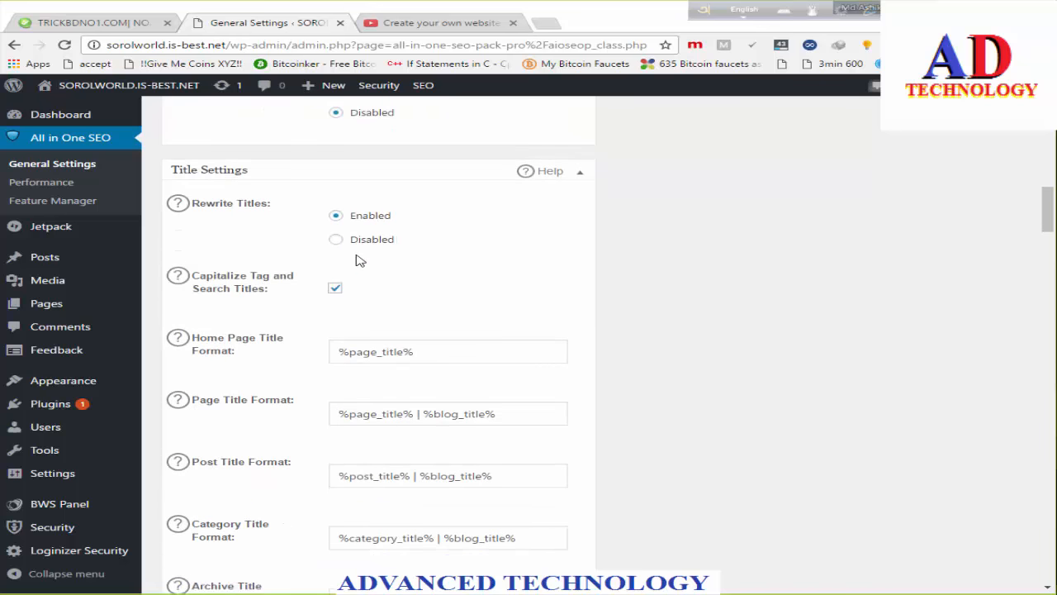
scroll(360, 261, down, 2)
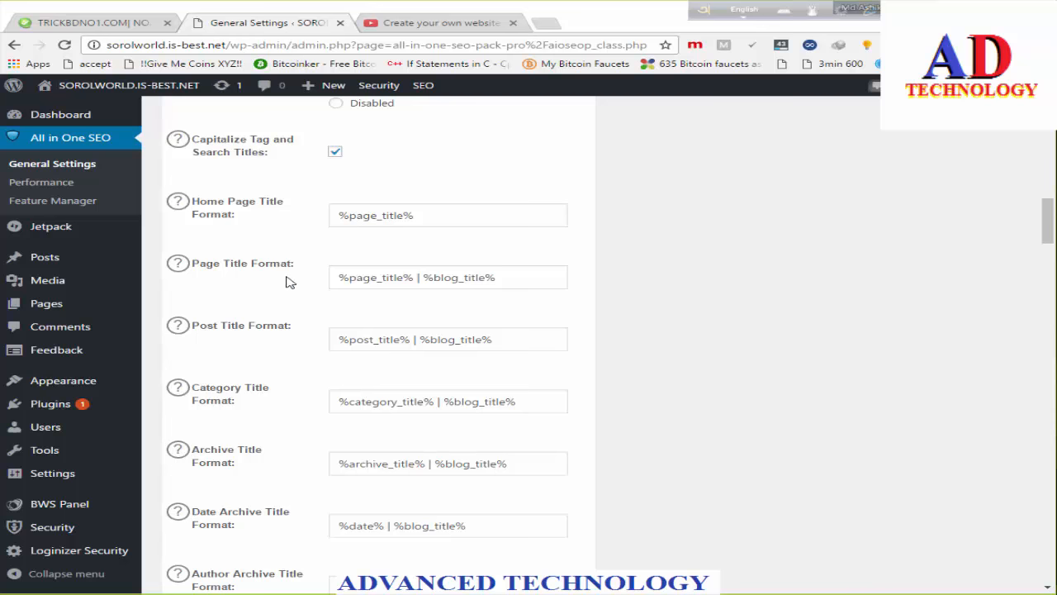
scroll(289, 281, down, 2)
scroll(285, 279, down, 8)
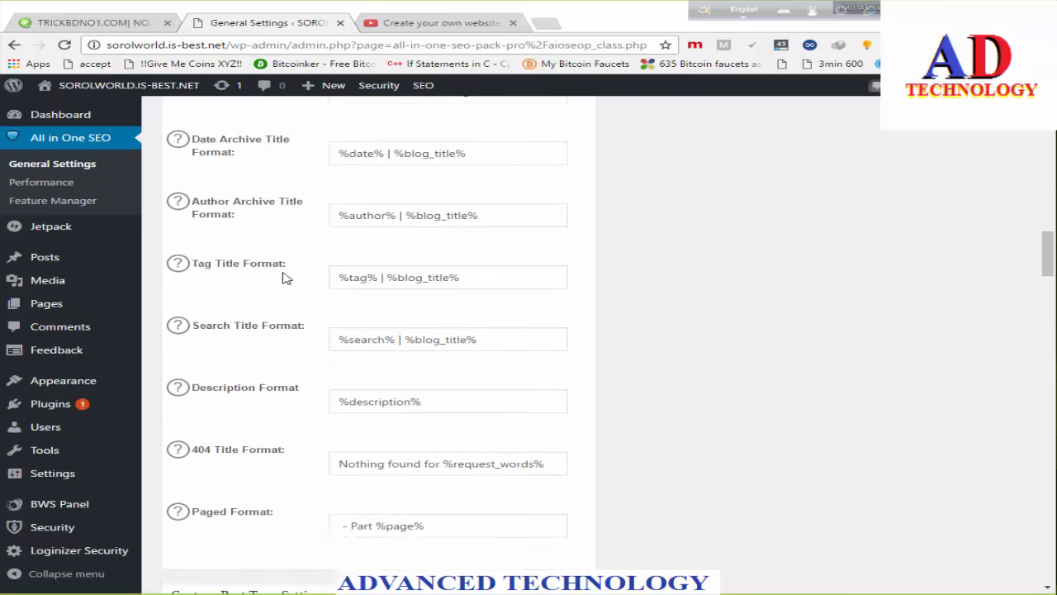
scroll(260, 277, down, 1)
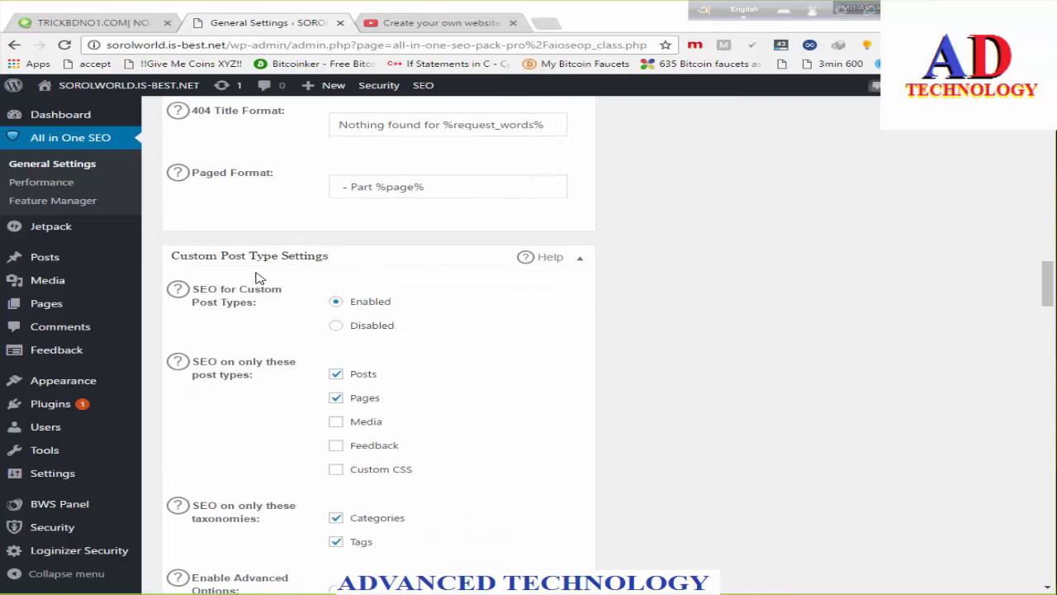
Include Media in the post types that use SEO, and turn on its column labels in the Display Settings.
scroll(259, 278, down, 2)
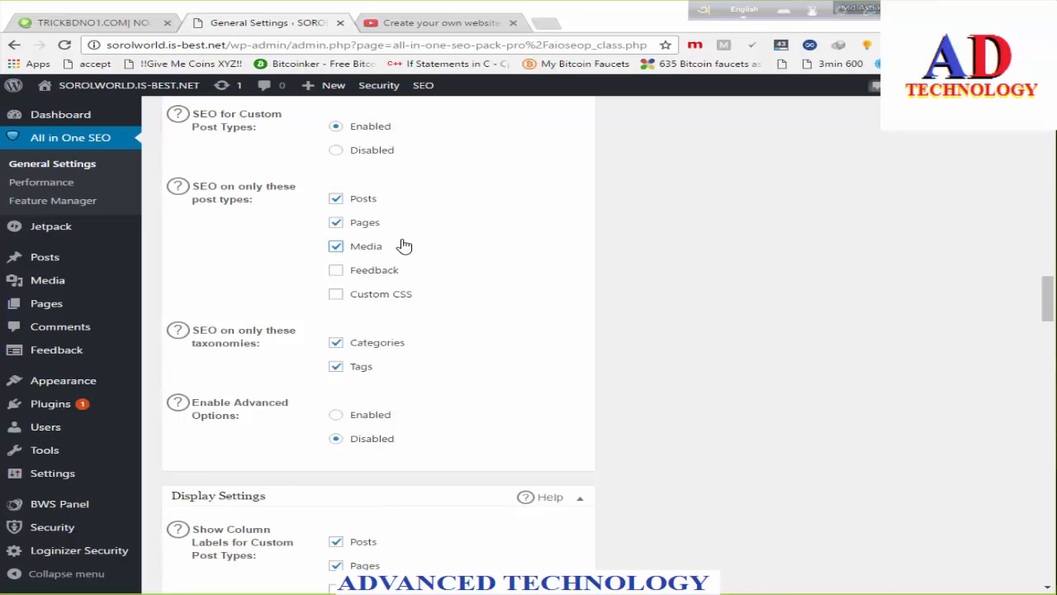
scroll(404, 245, down, 1)
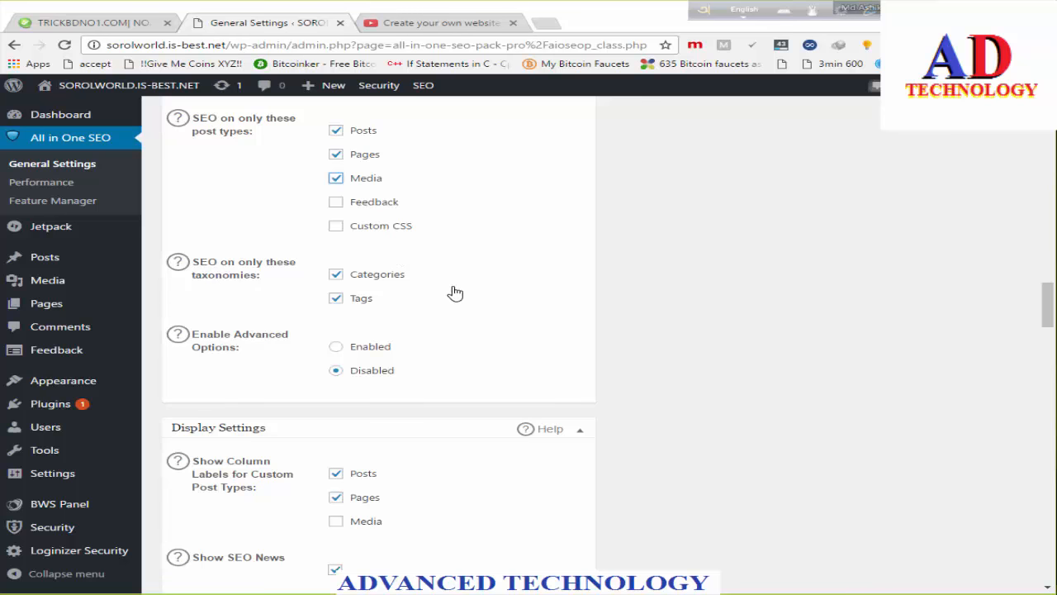
scroll(440, 302, down, 1)
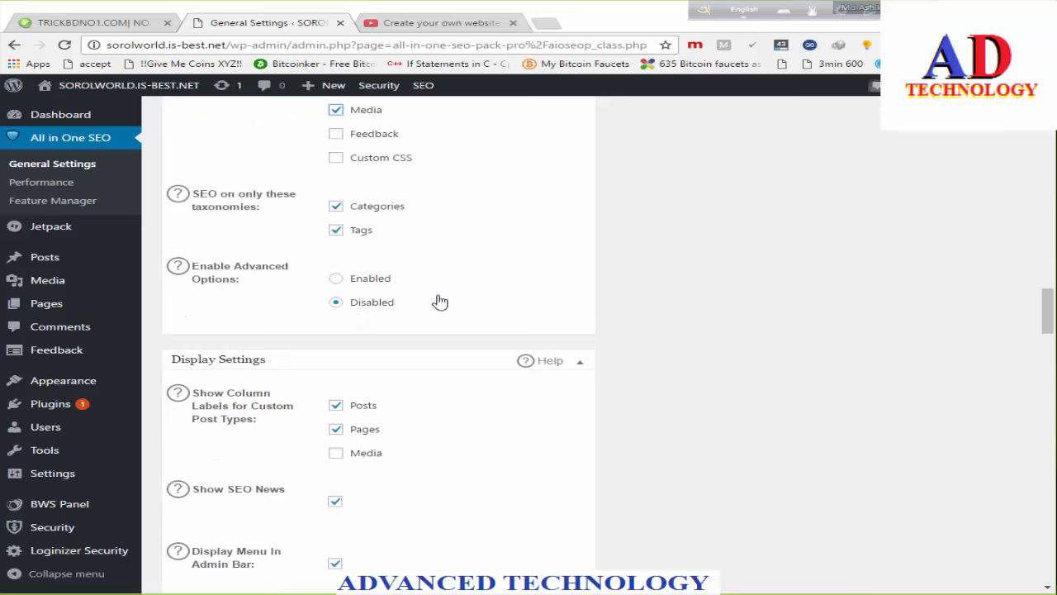
scroll(438, 299, down, 2)
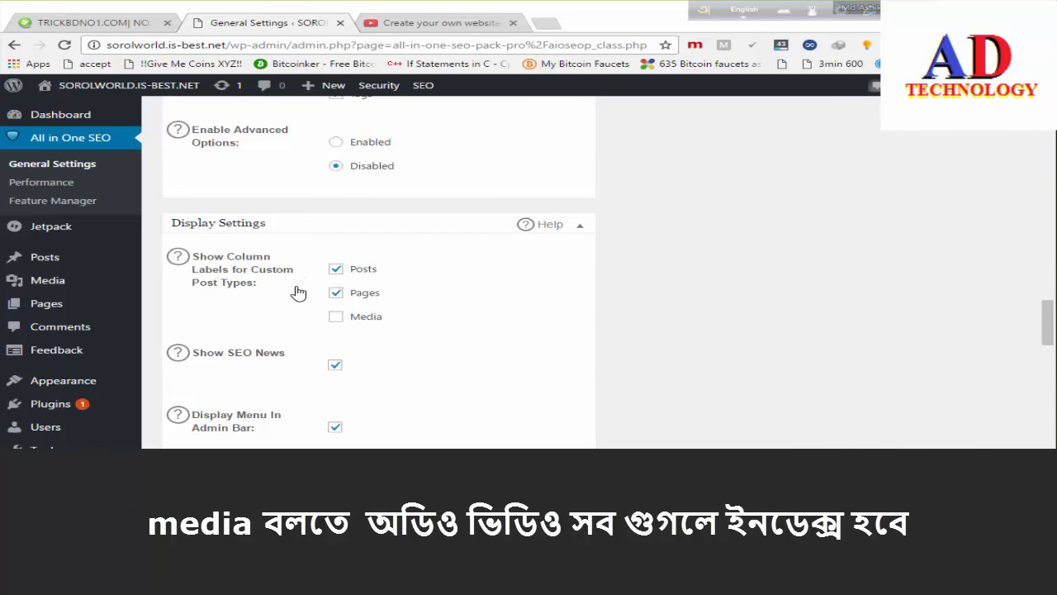
click(335, 318)
Look through the Webmaster Verification, Google, Noindex and Advanced Settings sections without changing them.
scroll(333, 319, down, 4)
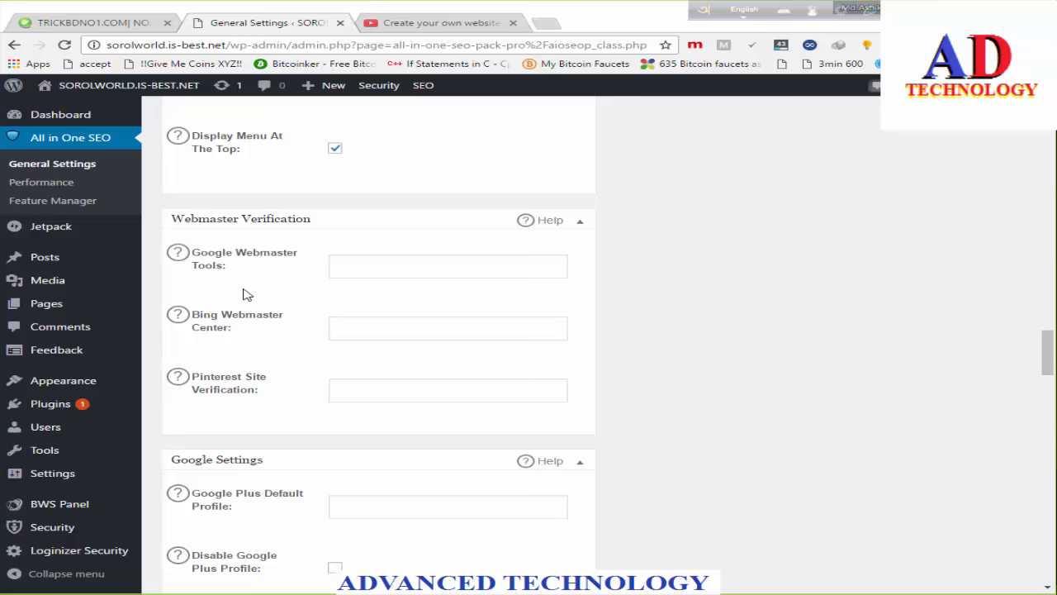
scroll(246, 295, down, 5)
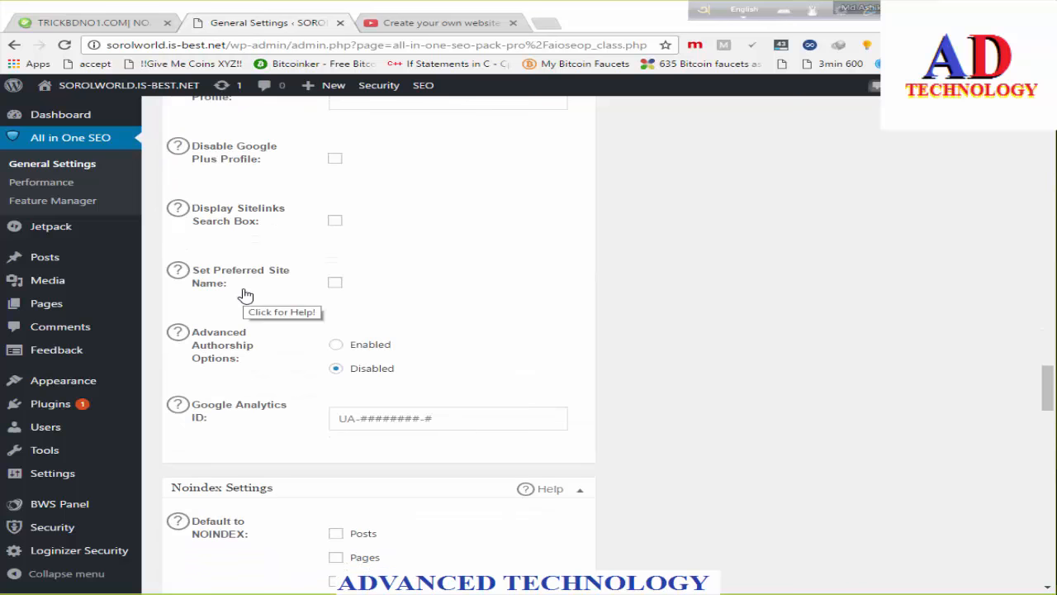
scroll(246, 295, down, 3)
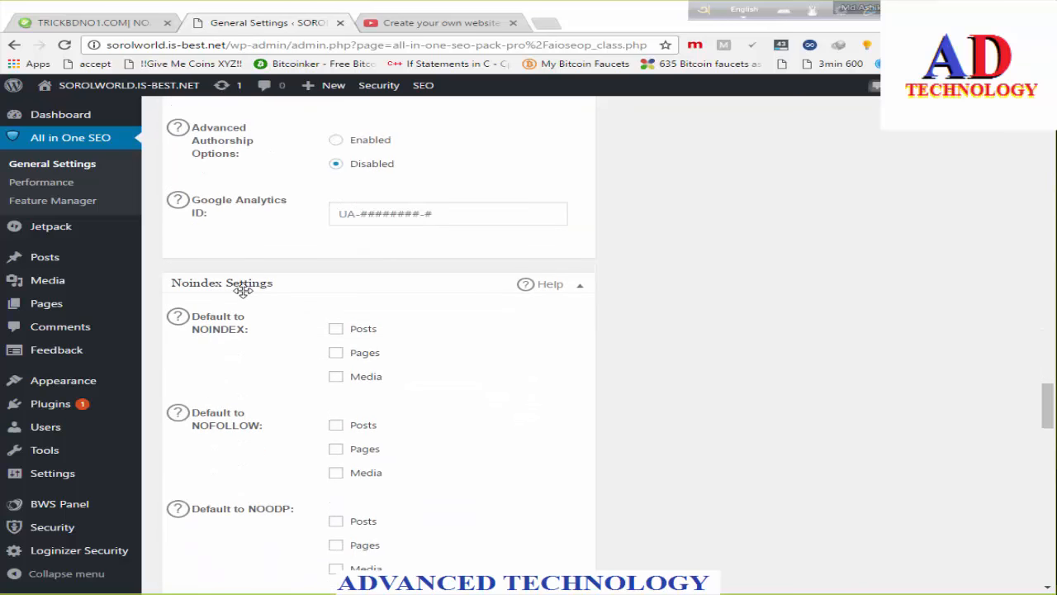
scroll(243, 289, down, 1)
scroll(323, 266, down, 2)
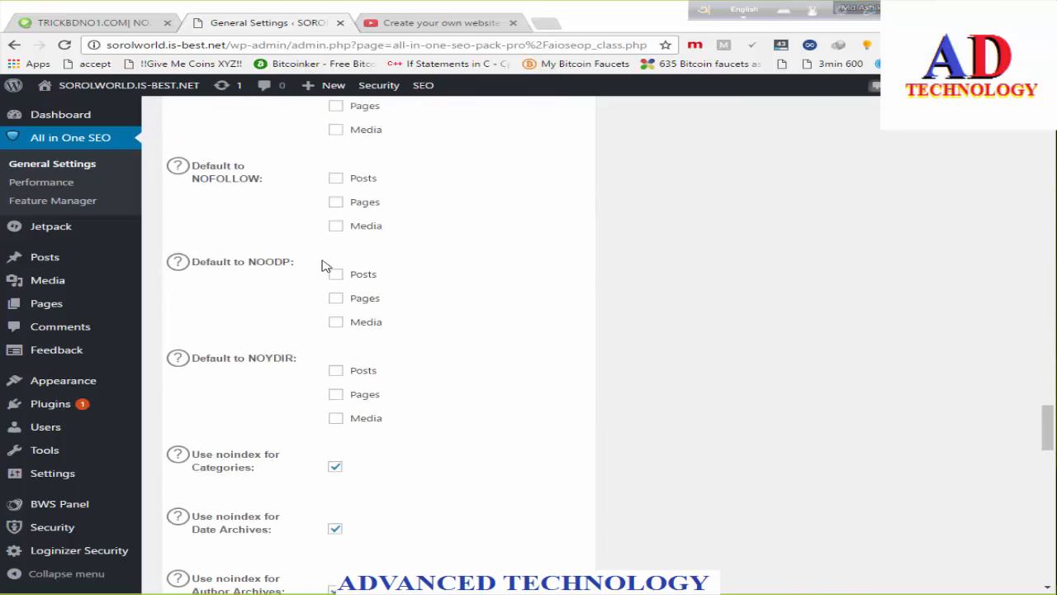
scroll(324, 266, up, 5)
scroll(323, 266, down, 5)
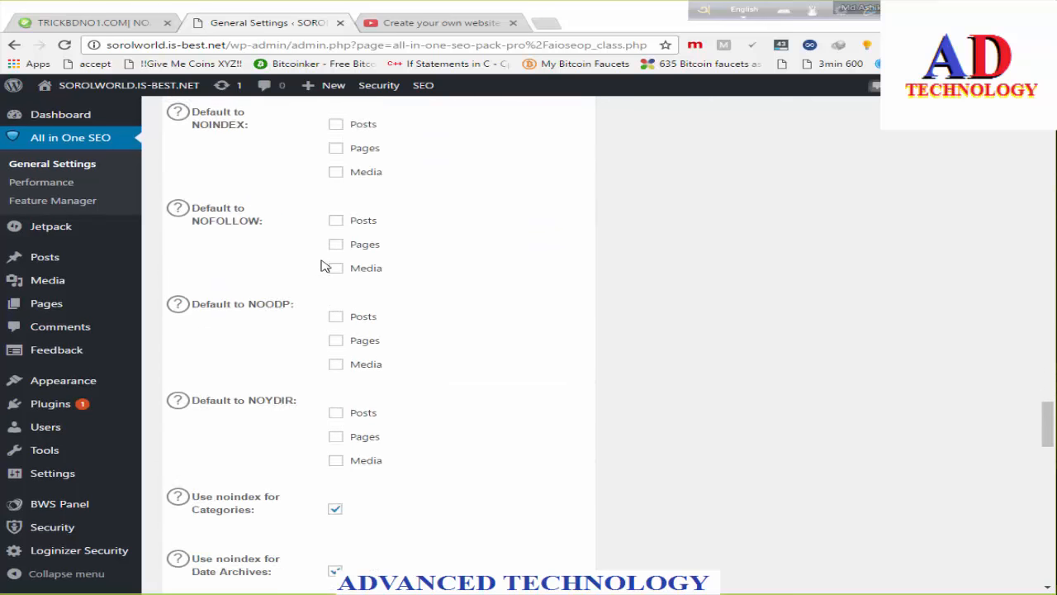
scroll(324, 266, down, 15)
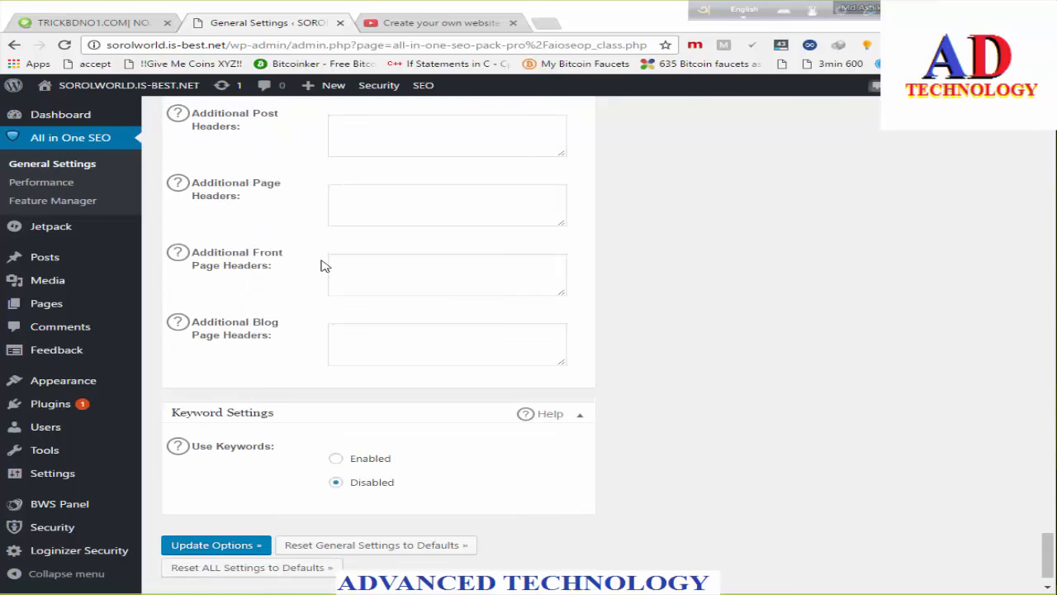
Set Use Keywords to Enabled in the Keyword Settings and turn on Use Categories for META keywords.
scroll(323, 266, down, 1)
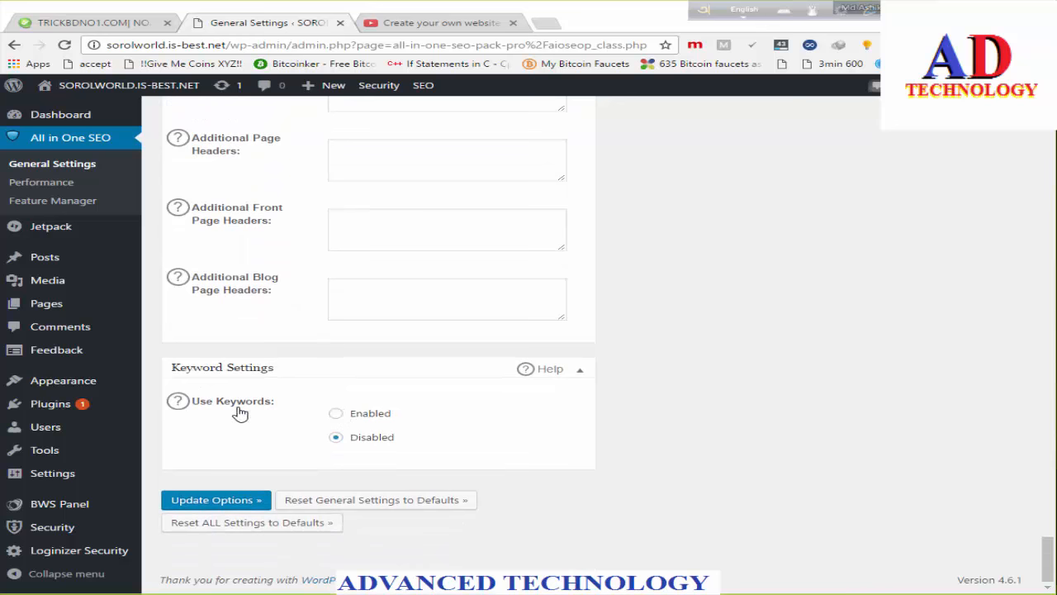
click(334, 417)
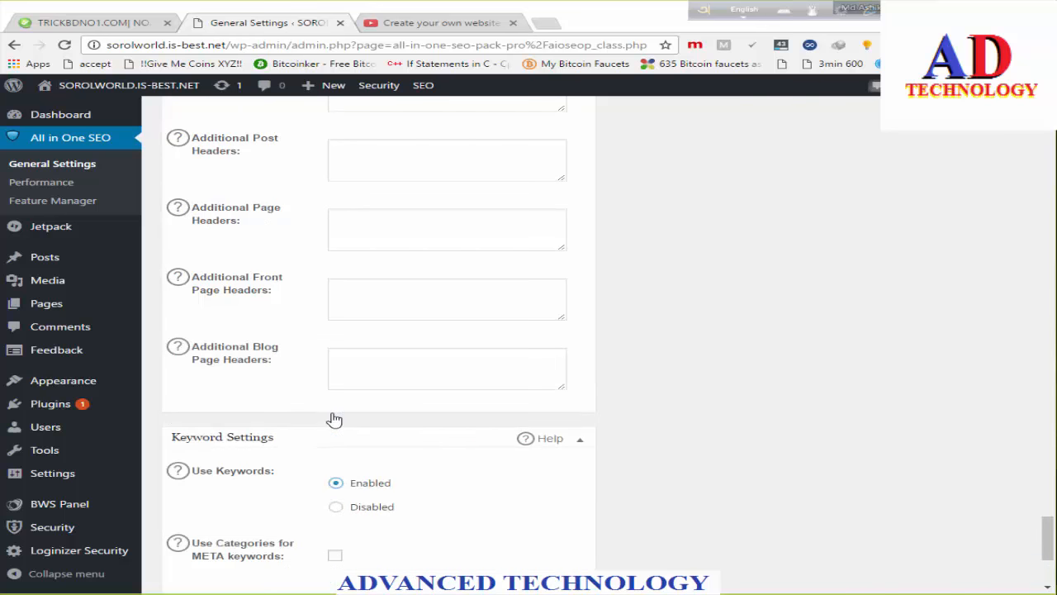
scroll(336, 415, down, 2)
click(336, 413)
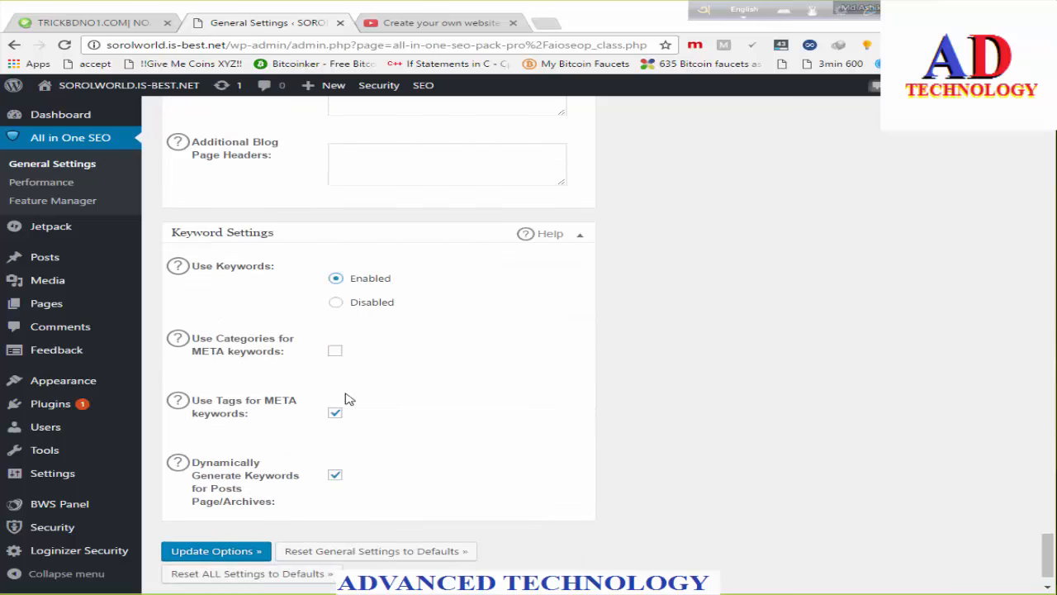
scroll(348, 395, up, 1)
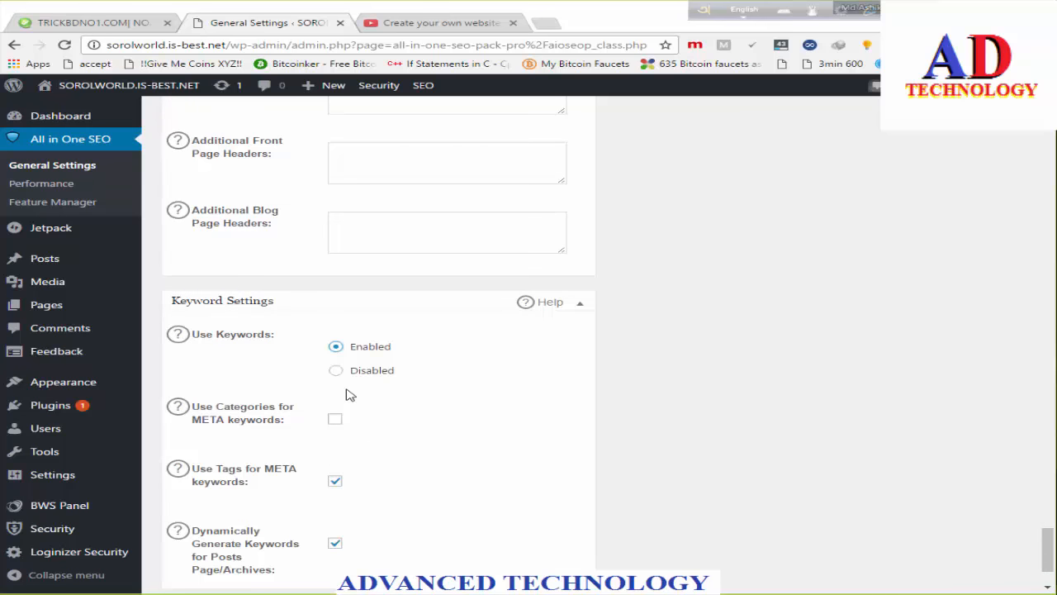
scroll(348, 395, down, 1)
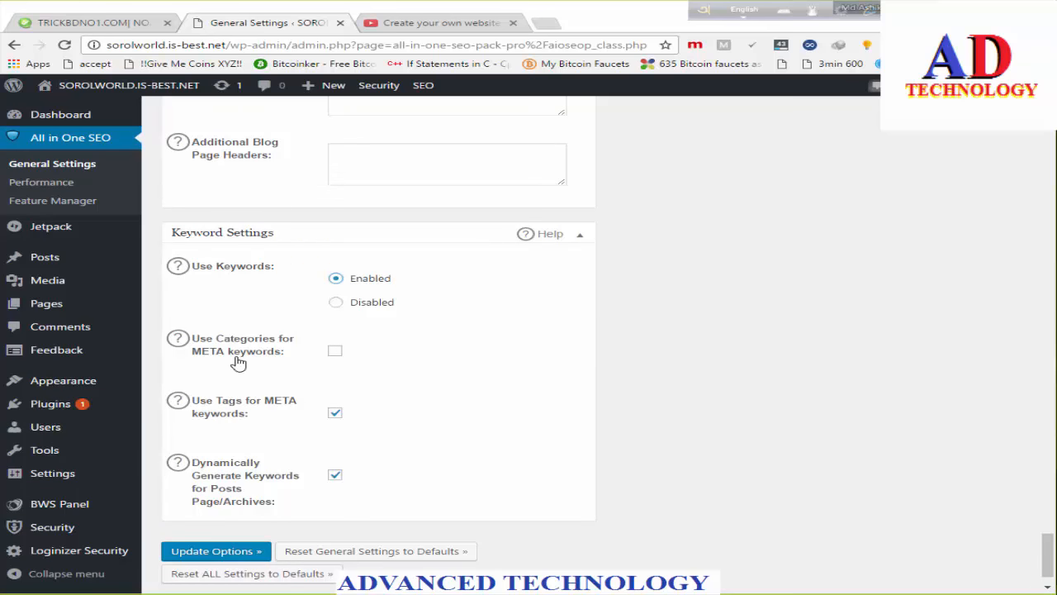
click(335, 351)
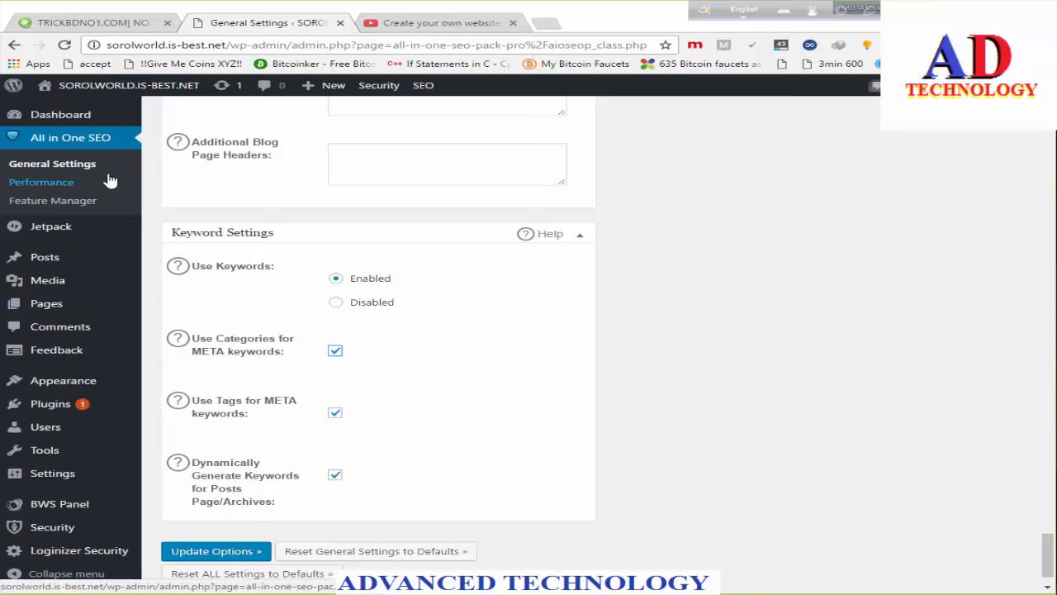
Recheck the Noindex, Advanced and Keyword Settings before saving.
scroll(343, 298, up, 2)
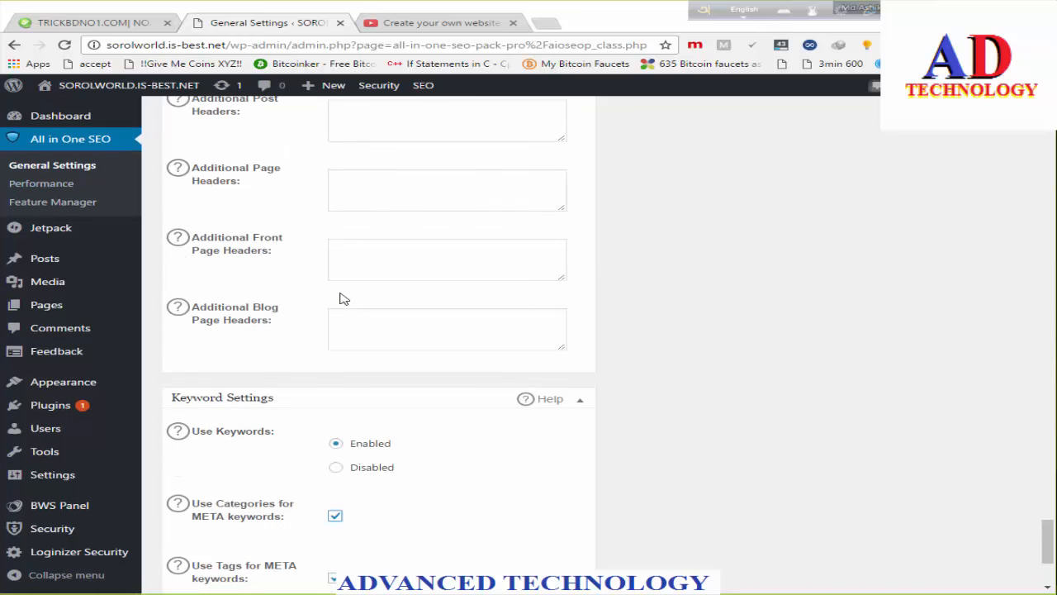
scroll(343, 298, up, 10)
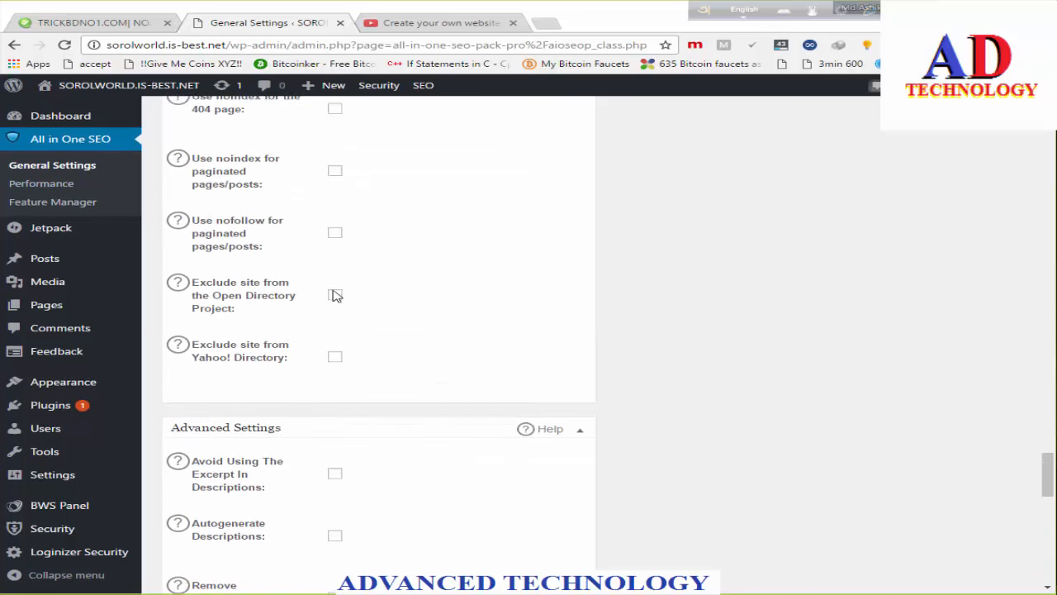
scroll(336, 295, up, 7)
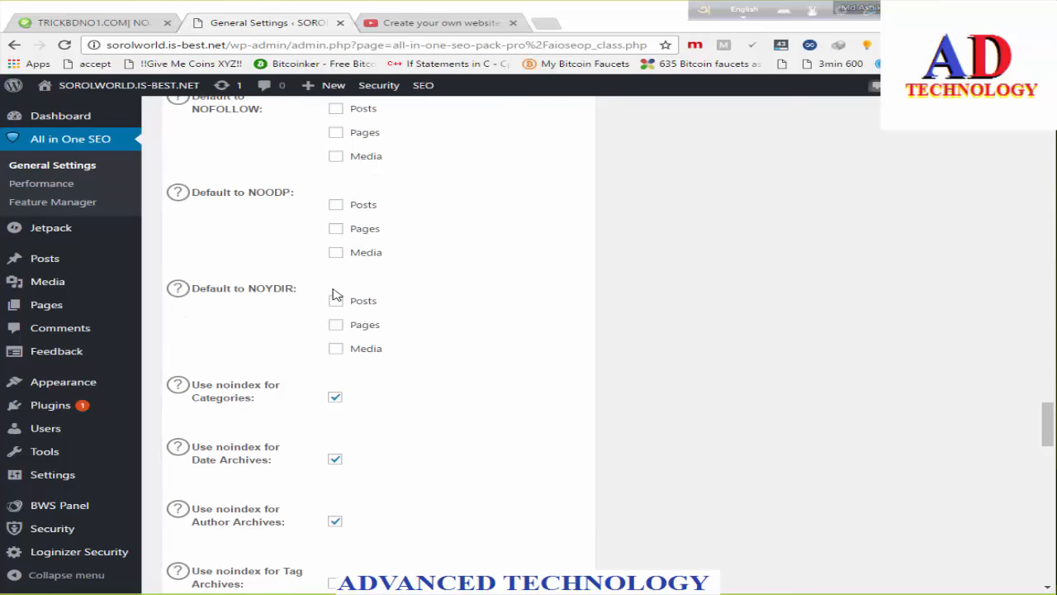
scroll(336, 295, down, 7)
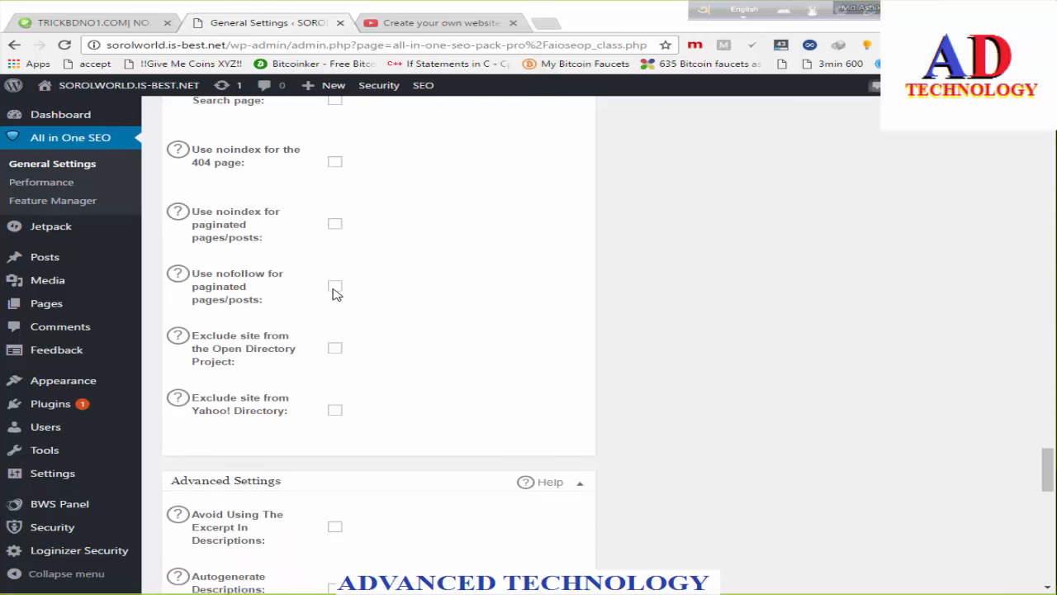
scroll(336, 295, down, 4)
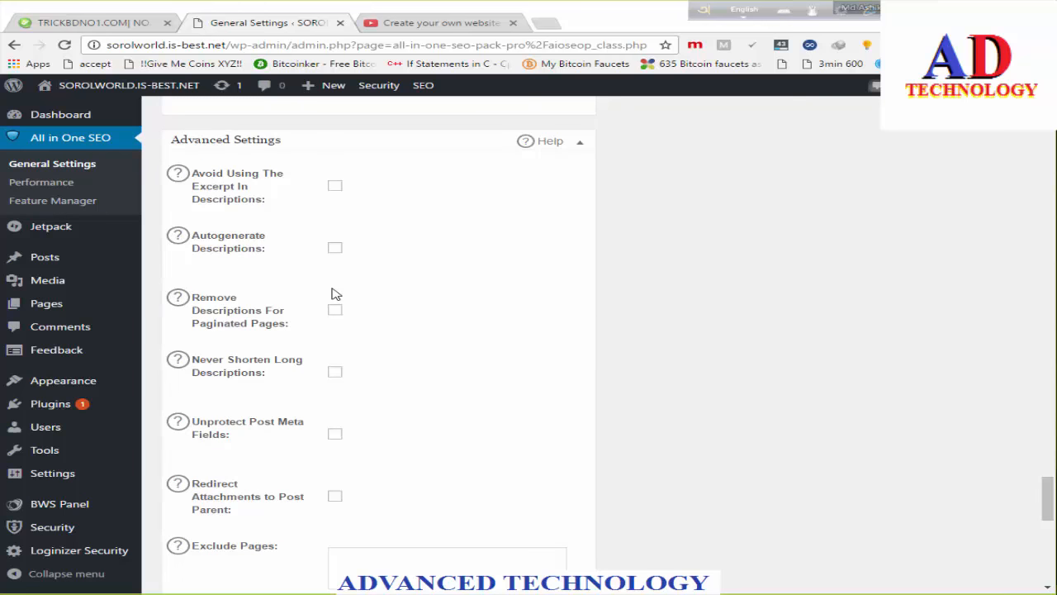
scroll(335, 294, down, 3)
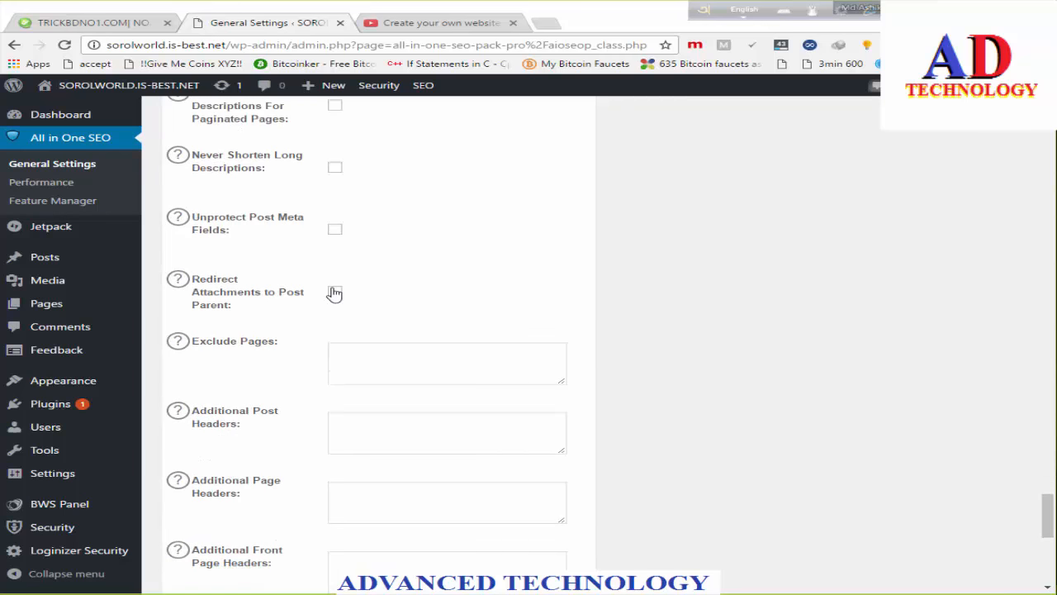
scroll(334, 293, down, 7)
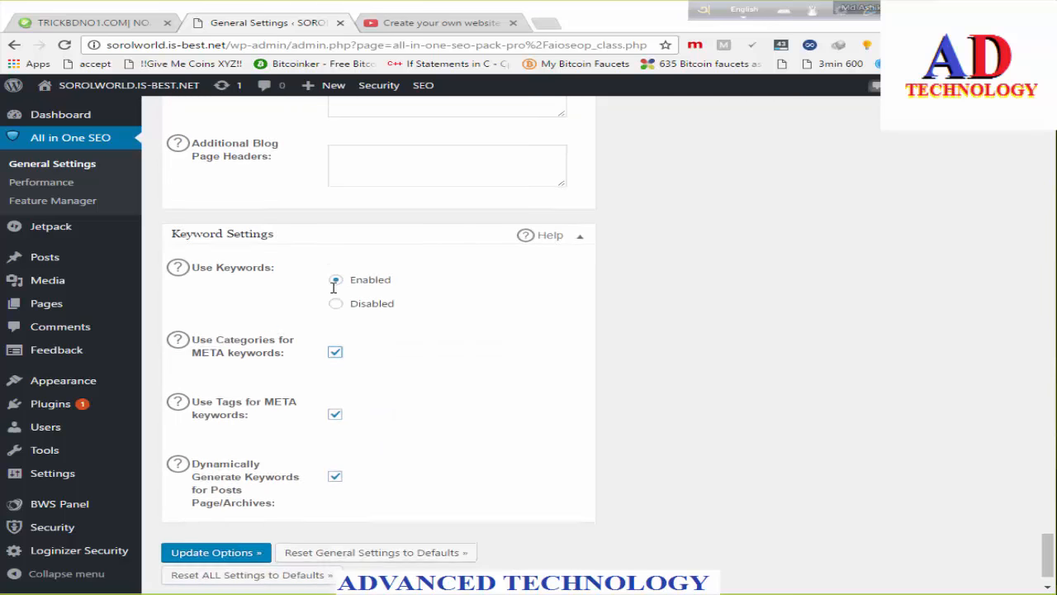
click(334, 297)
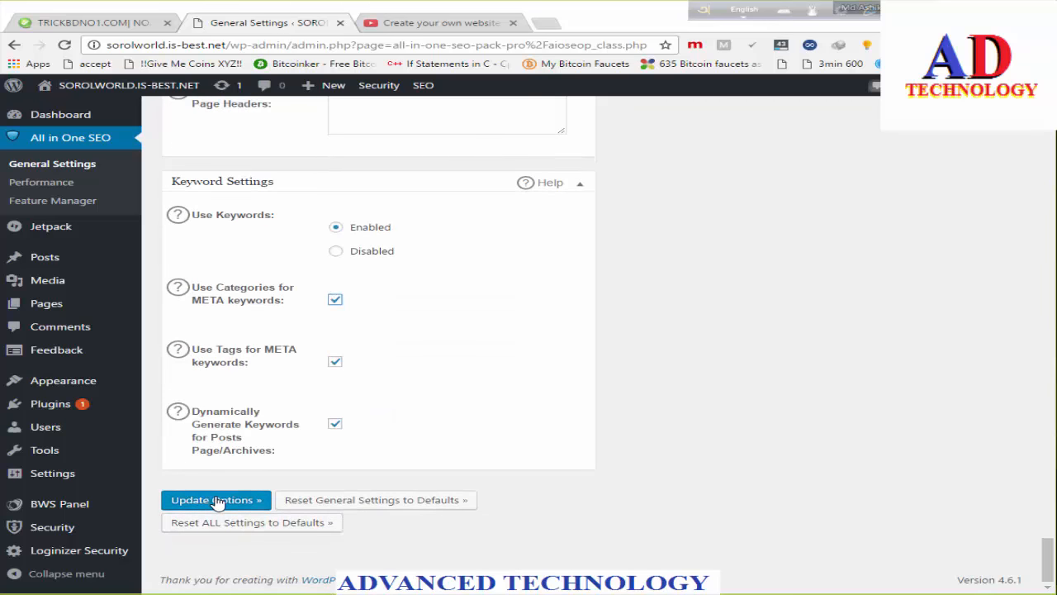
Save the changed plugin options and check the reloaded Home Page, Custom Post Type and Display Settings.
click(219, 499)
scroll(273, 353, up, 12)
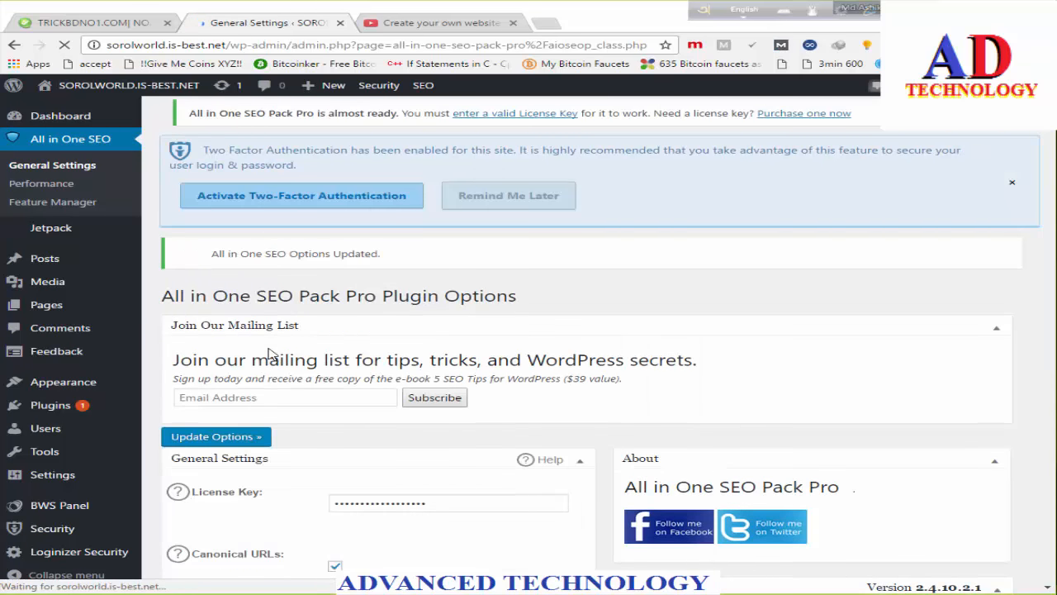
scroll(269, 353, down, 7)
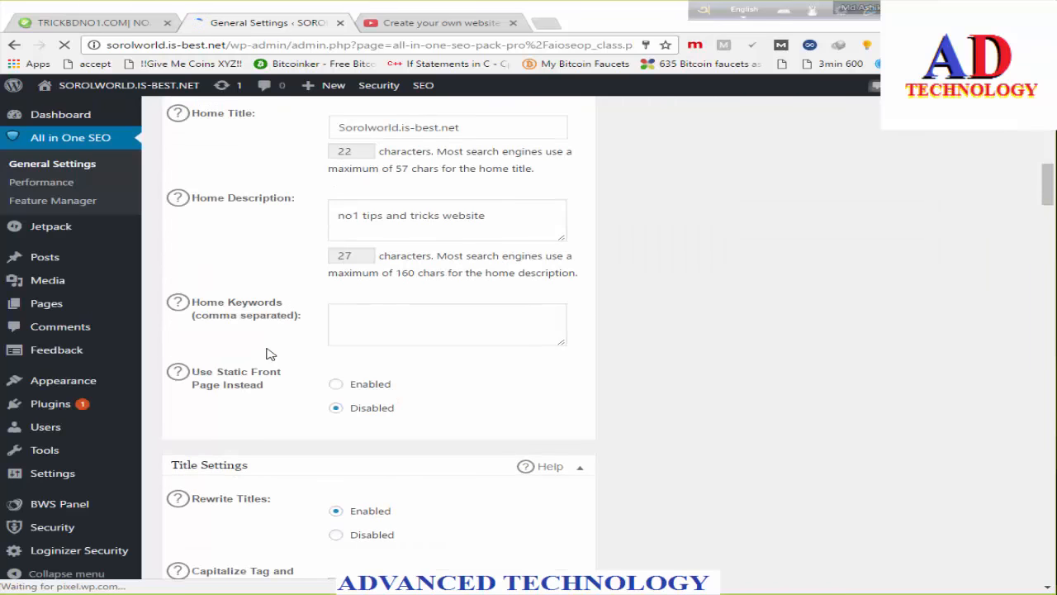
scroll(268, 353, down, 12)
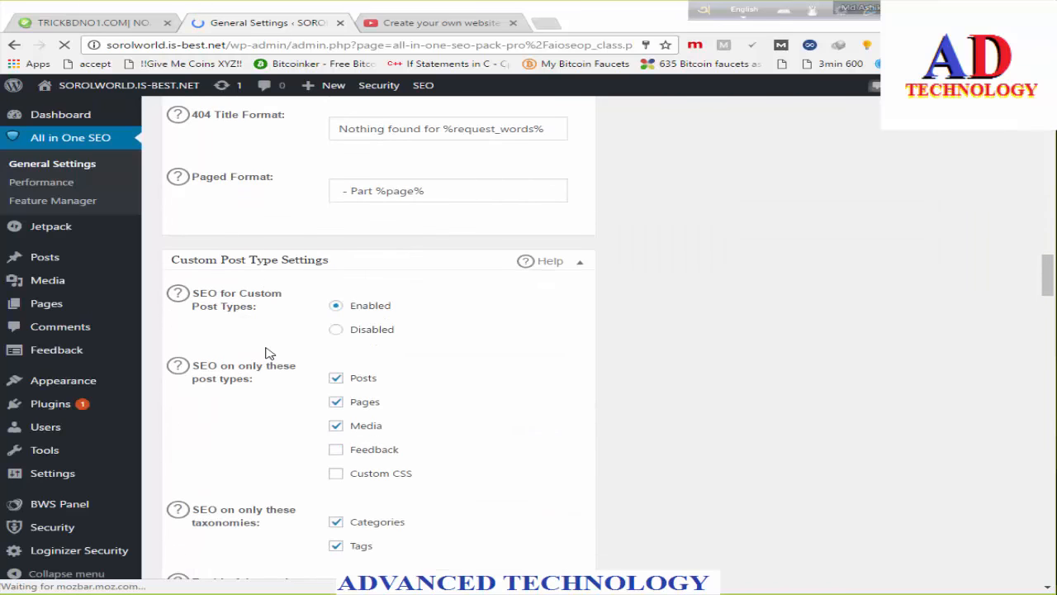
scroll(268, 353, down, 4)
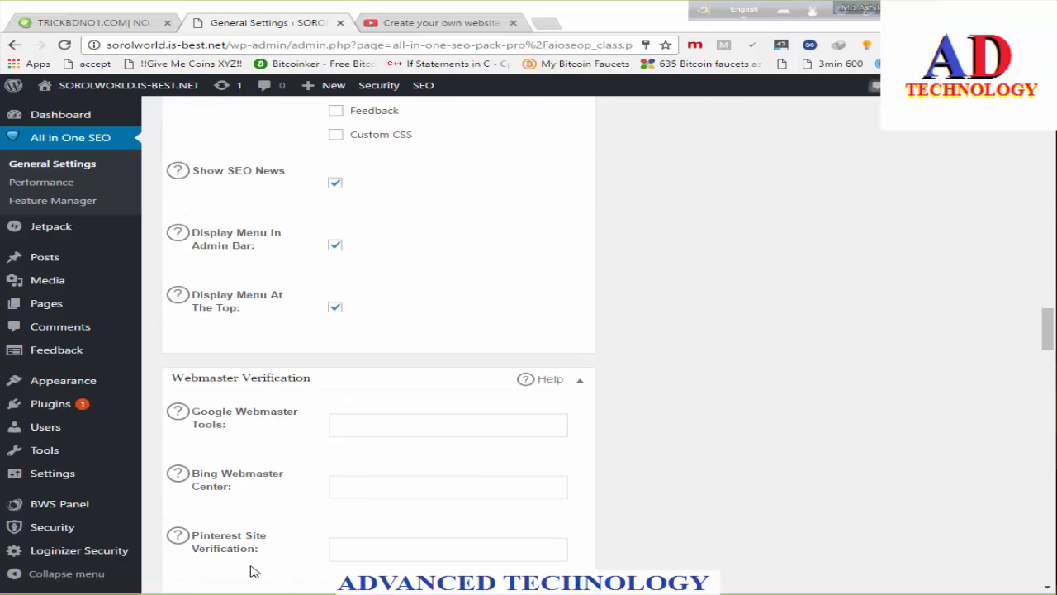
Search Google for "webmaster tools" in the YouTube tab and open the Google Search Console result.
scroll(327, 480, down, 1)
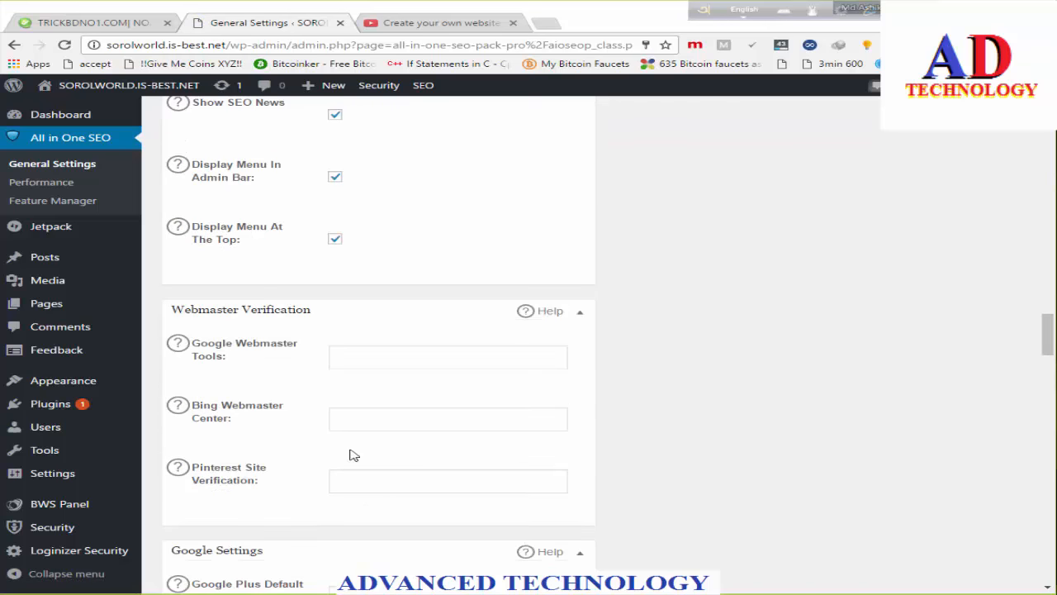
click(464, 25)
click(378, 45)
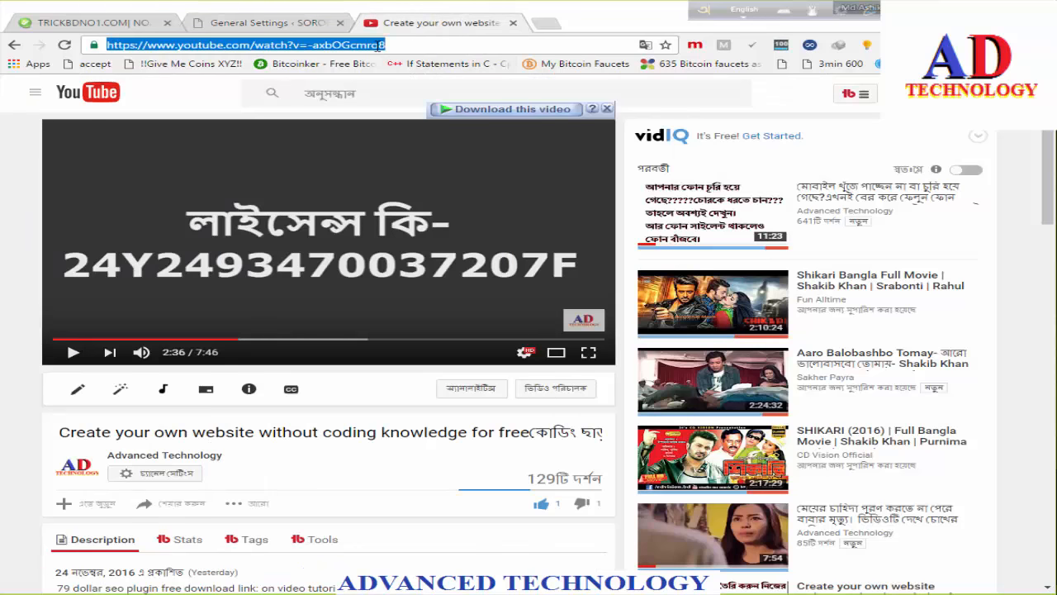
text(web)
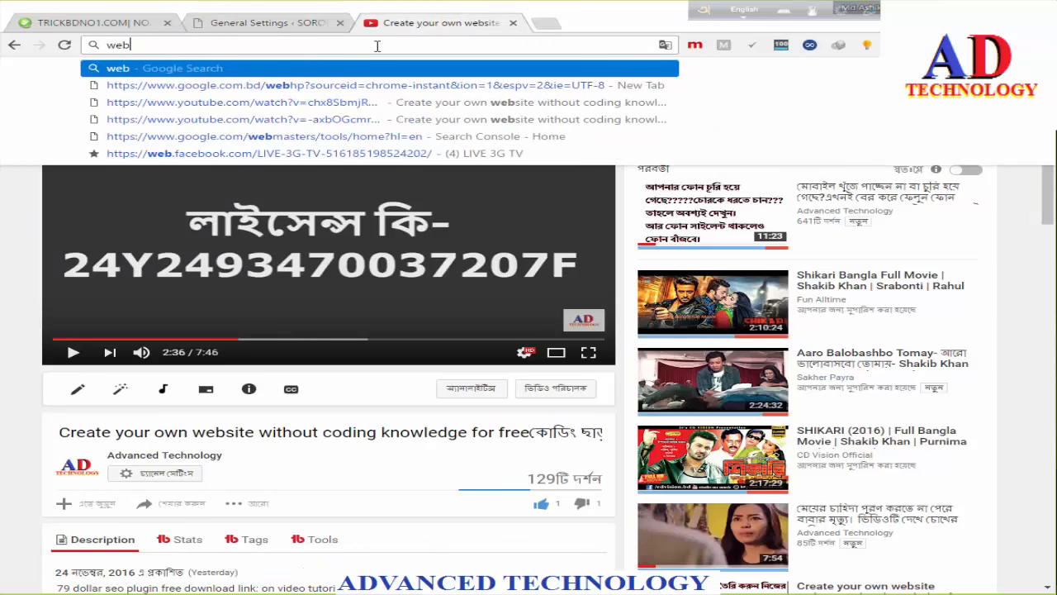
text(master)
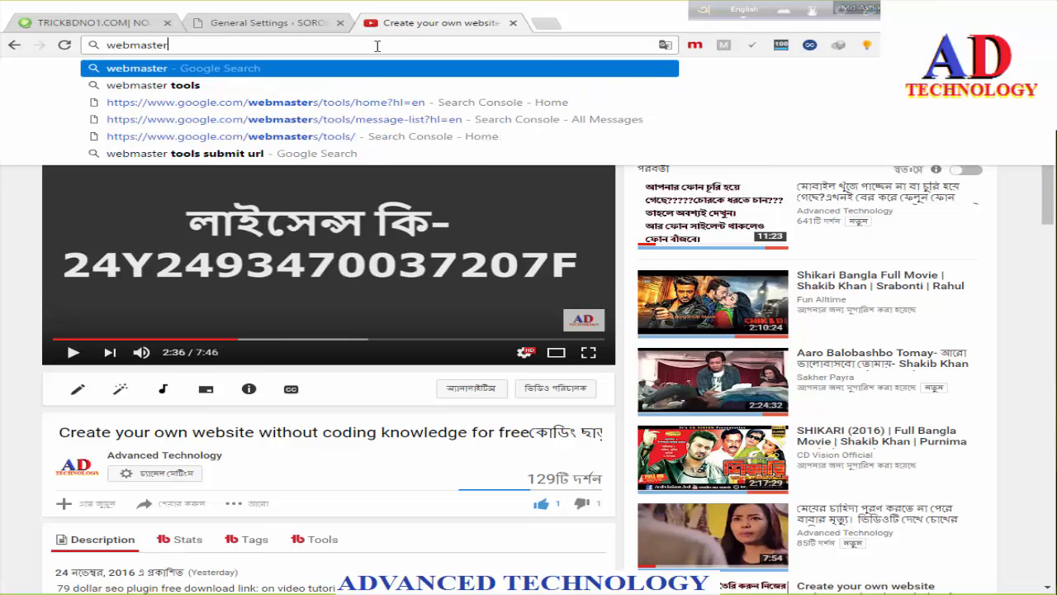
click(359, 86)
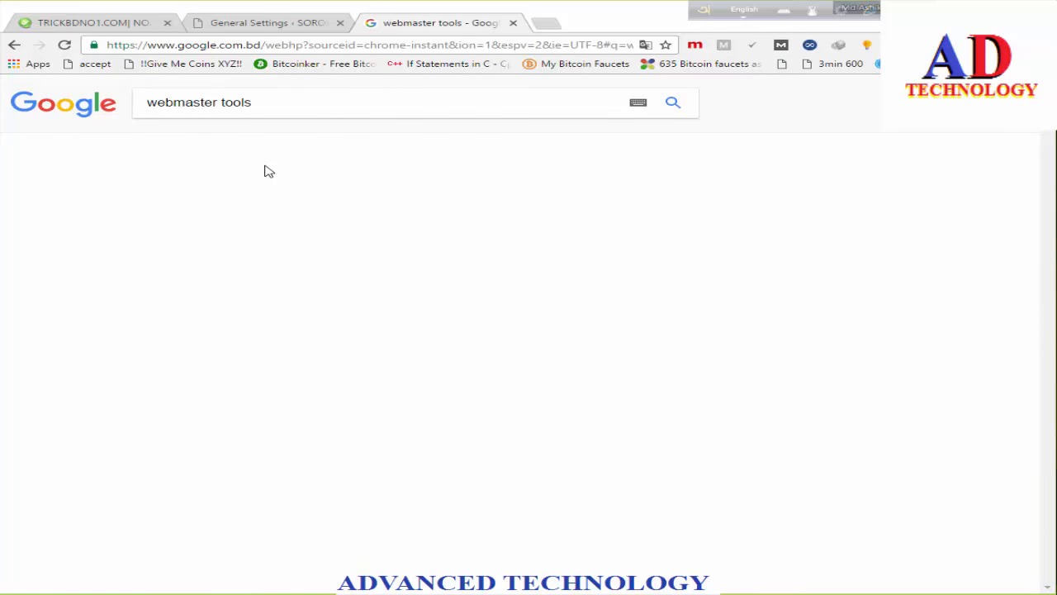
click(241, 204)
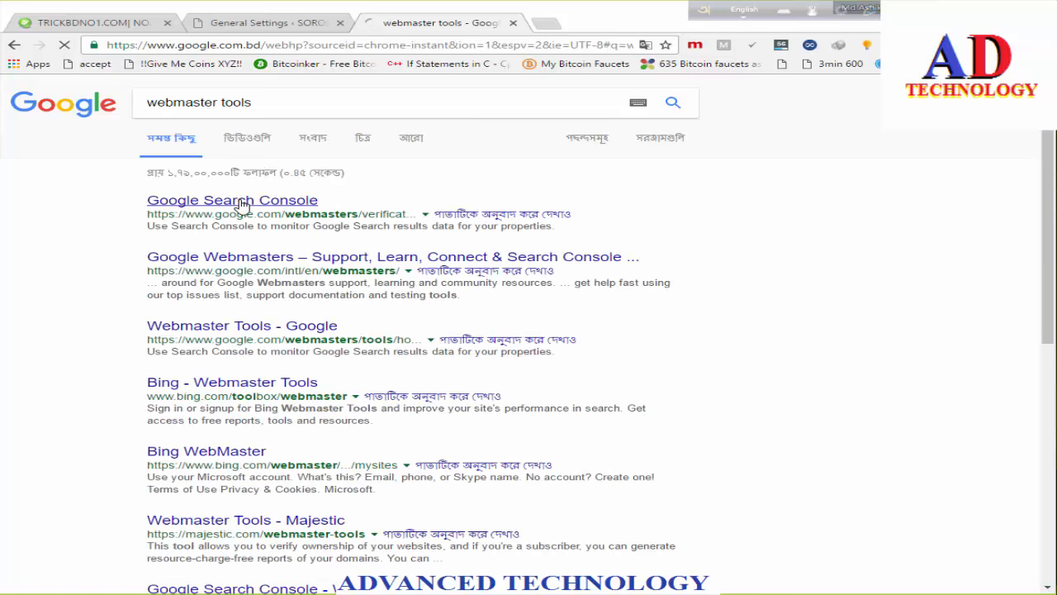
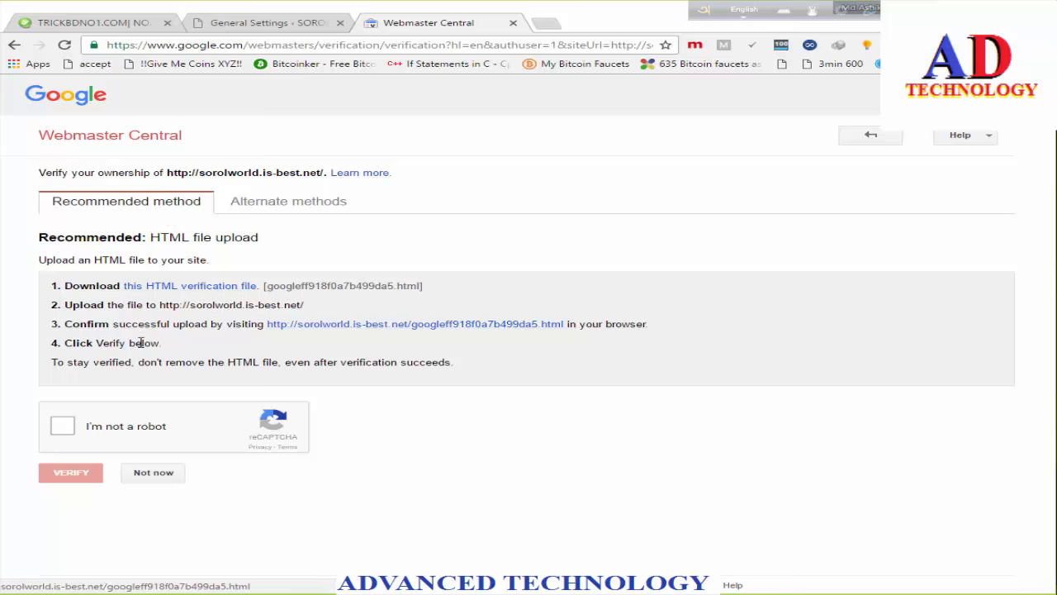
Select the alternate HTML tag verification method for sorolworld.is-best.net and copy the whole meta tag.
click(279, 206)
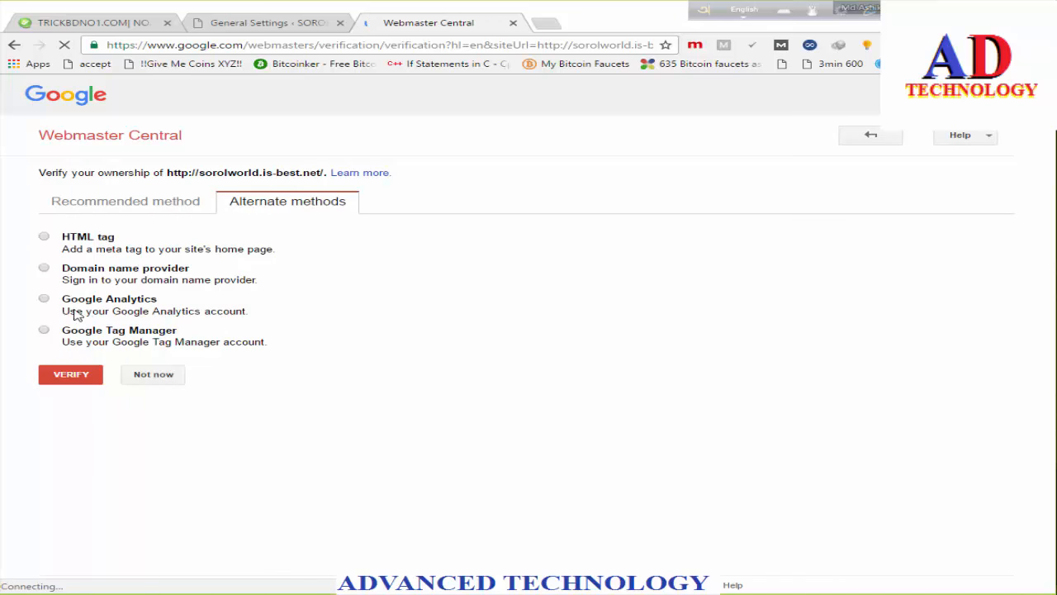
click(47, 238)
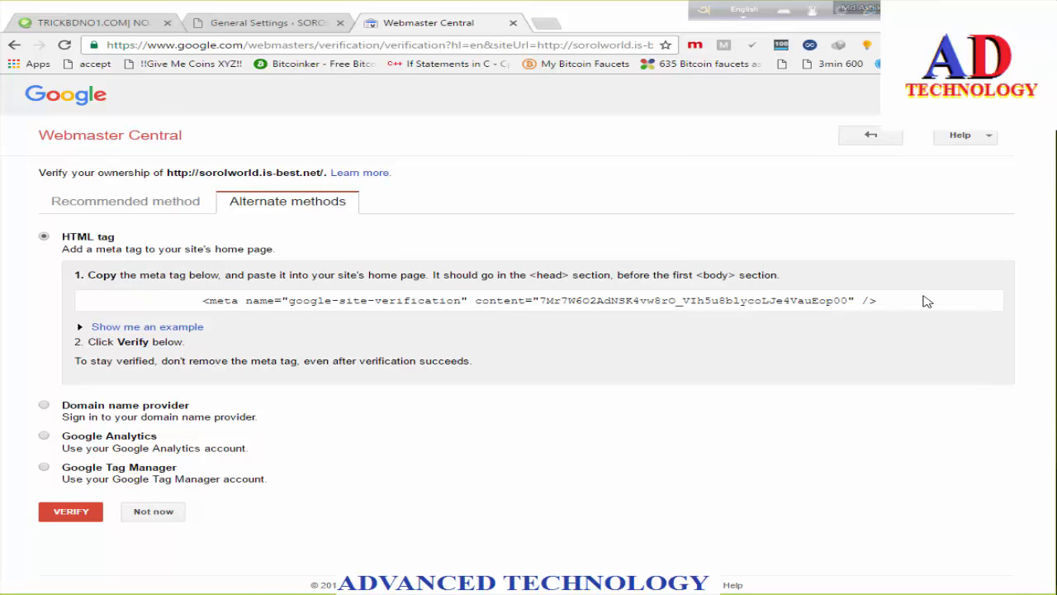
drag(927, 301, 182, 284)
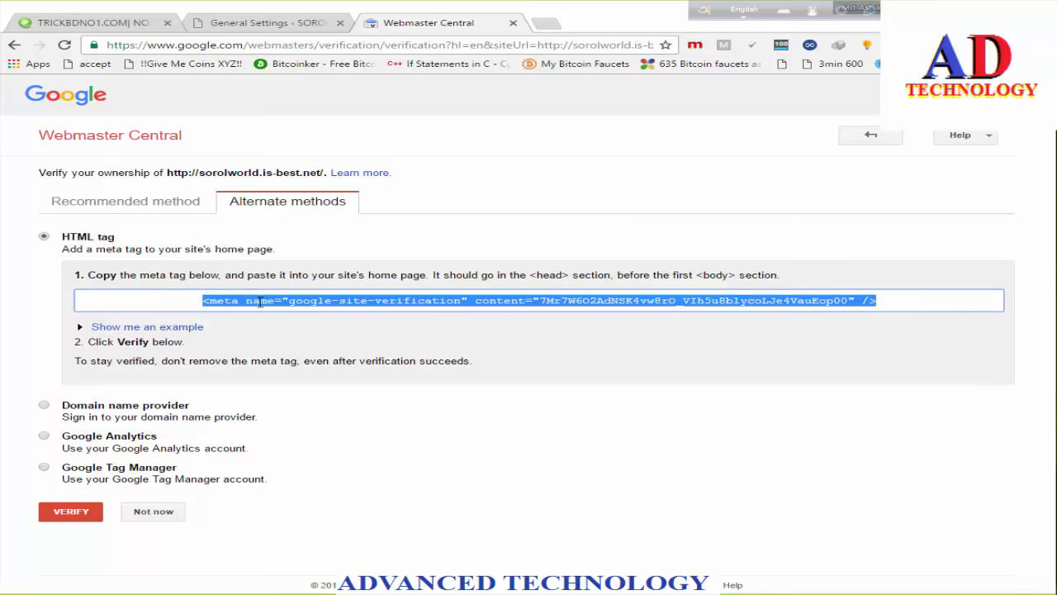
right_click(506, 301)
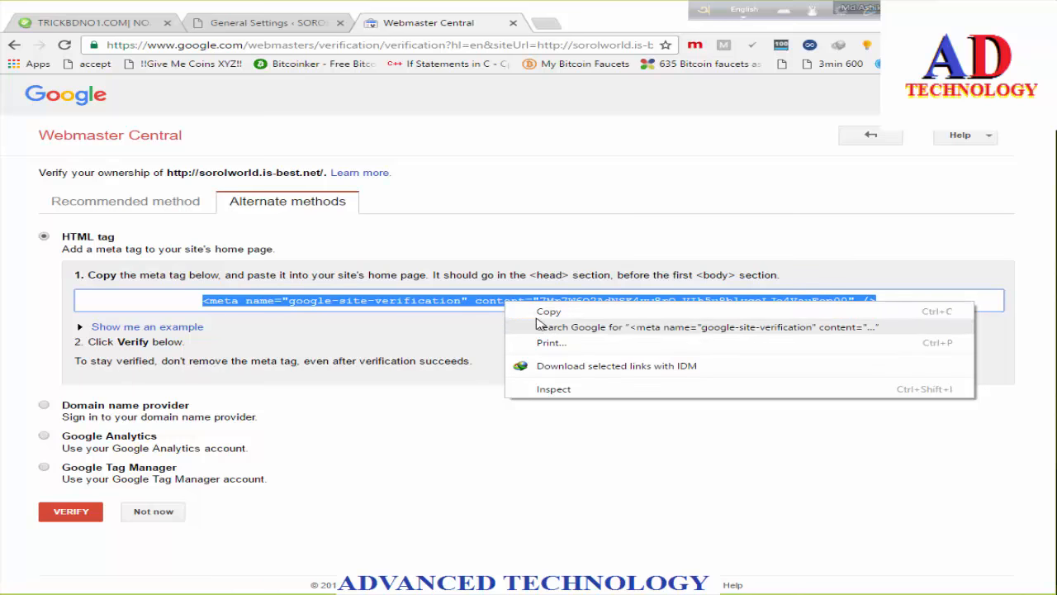
click(533, 309)
click(264, 25)
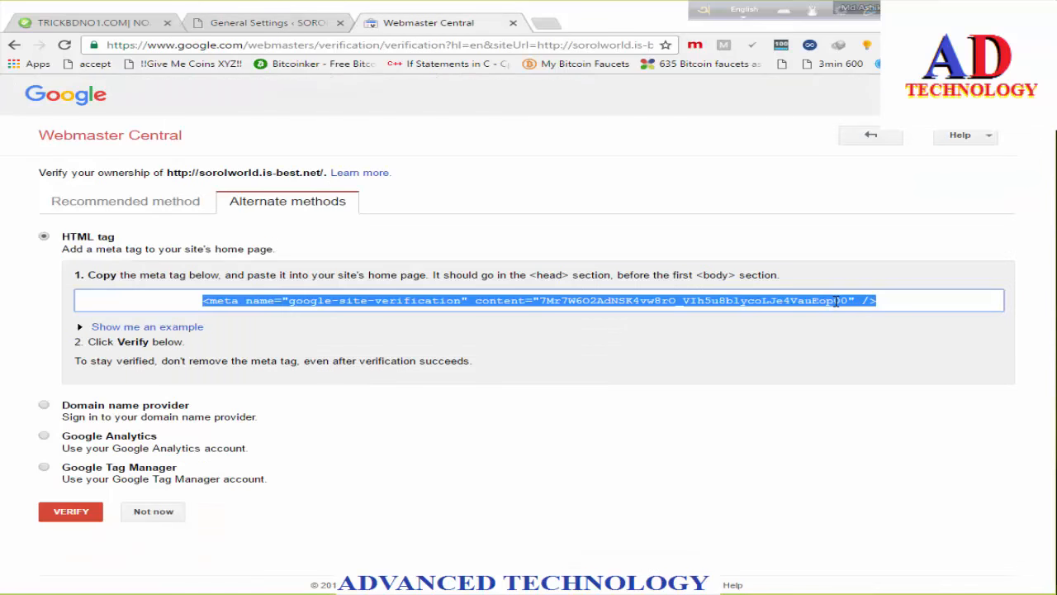
click(834, 300)
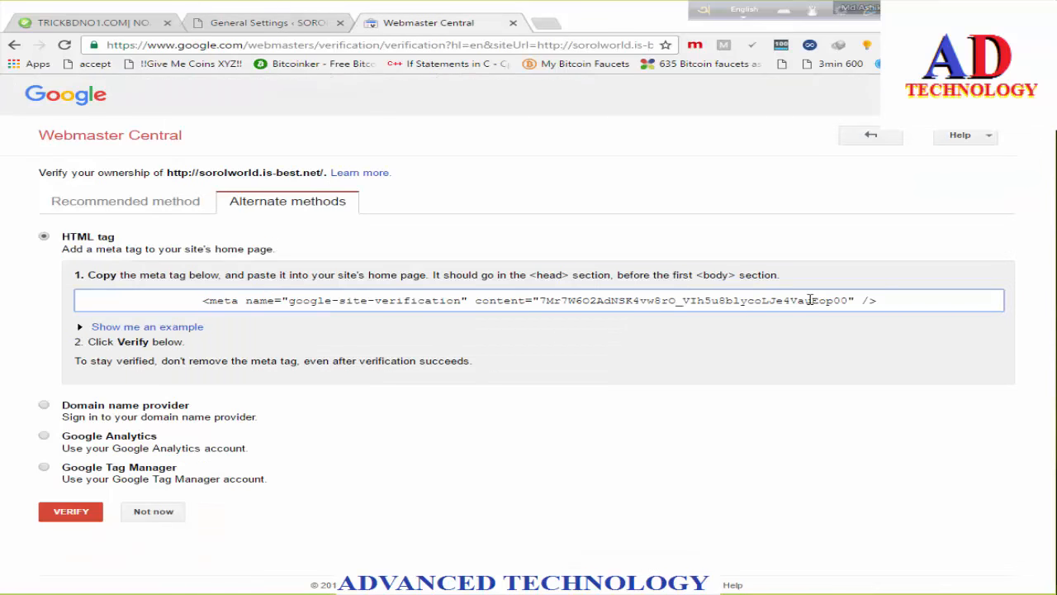
click(781, 300)
right_click(782, 300)
click(636, 307)
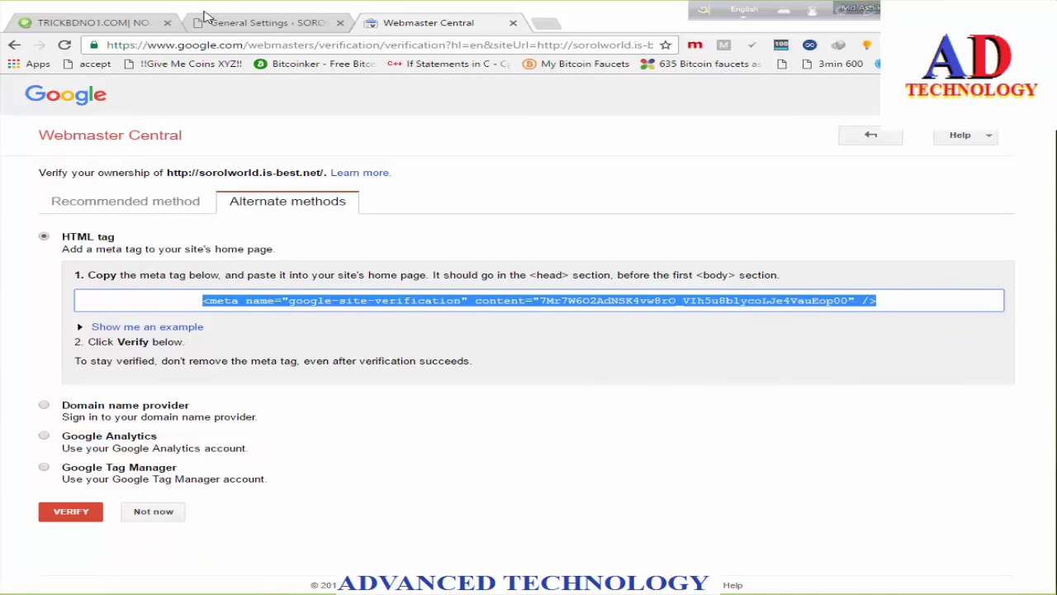
Paste the verification tag into the plugin's Google Webmaster Tools field and delete the closing quote and everything after it.
click(229, 29)
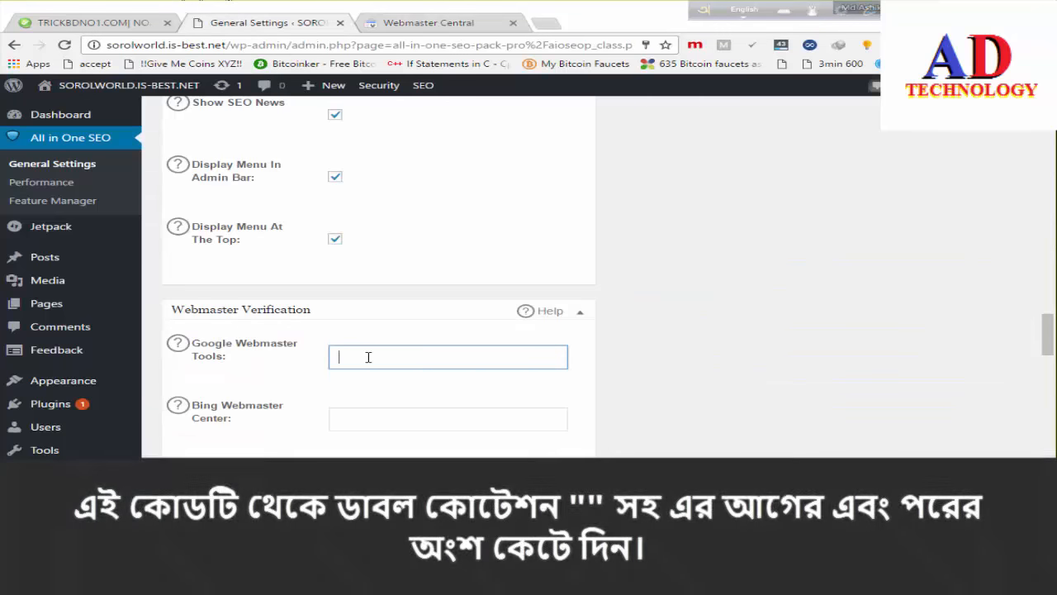
key(ctrl+v)
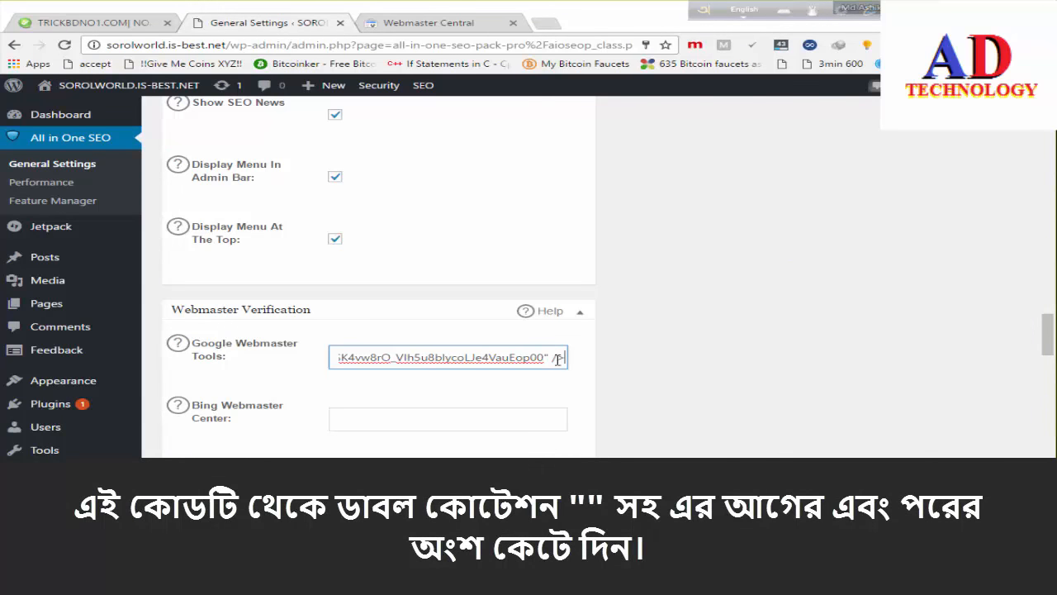
drag(545, 356, 582, 358)
key(BackSpace)
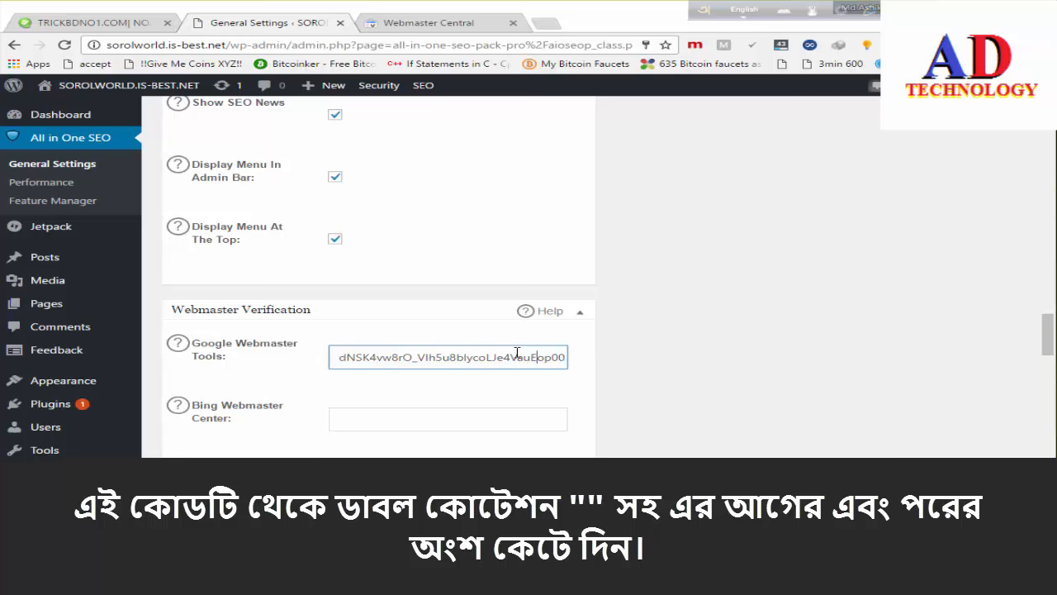
Delete the part of the pasted Google Webmaster Tools tag before the verification code, including the opening quote.
key(Left)
key(Left)
key(Left)
key(Left)
key(Left)
key(Left)
key(Left)
key(Left)
key(Left)
key(Left)
key(Left)
key(Left)
key(Left)
key(Left)
key(Left)
key(Left)
key(Left)
key(Left)
key(Left)
key(Left)
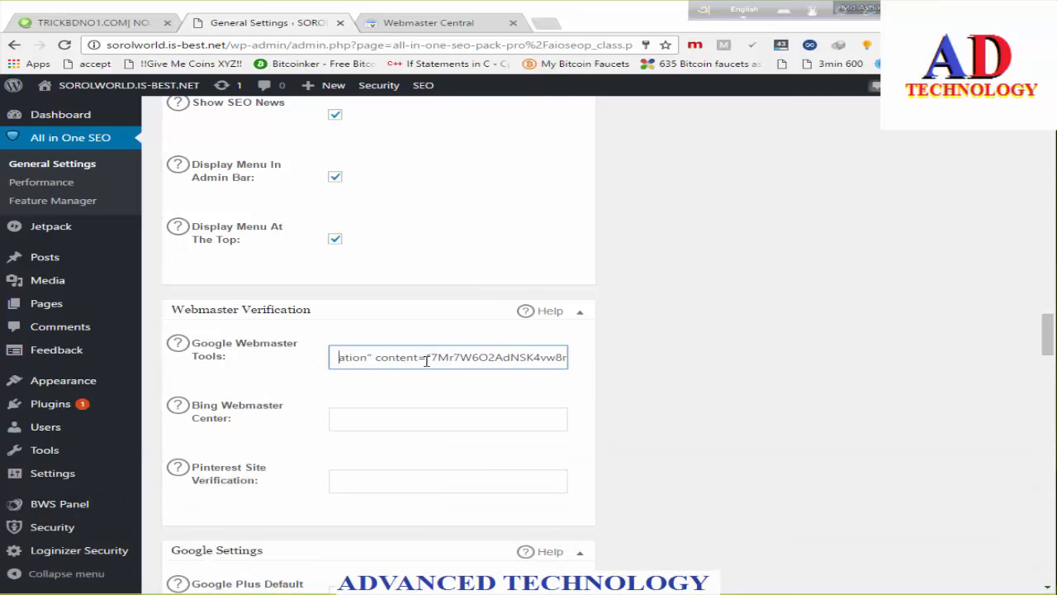
drag(331, 358, 281, 369)
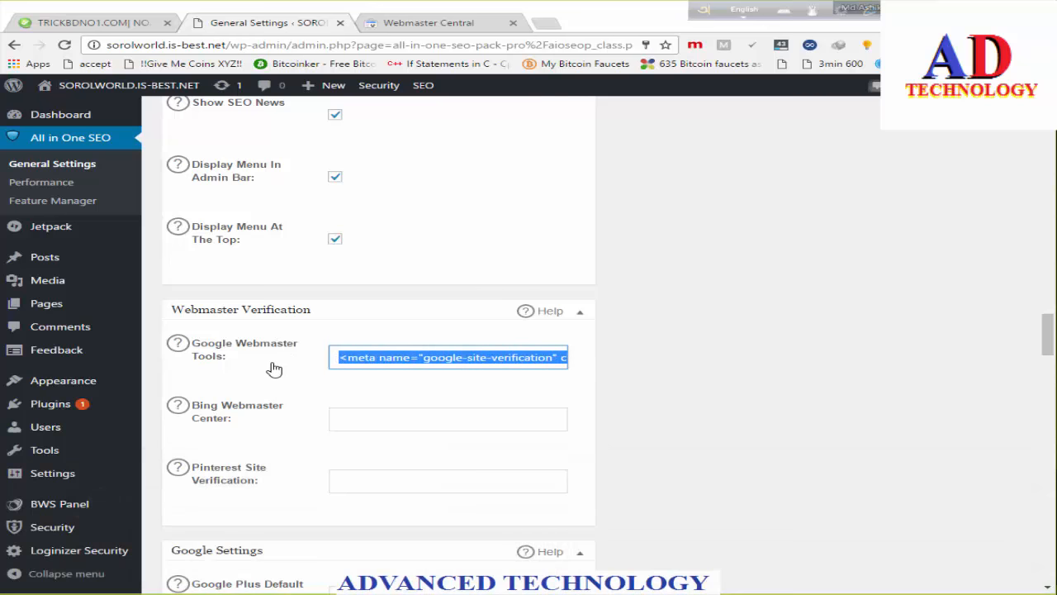
key(BackSpace)
Save the plugin options with the new Google verification code and check the reloaded settings page.
scroll(286, 460, down, 10)
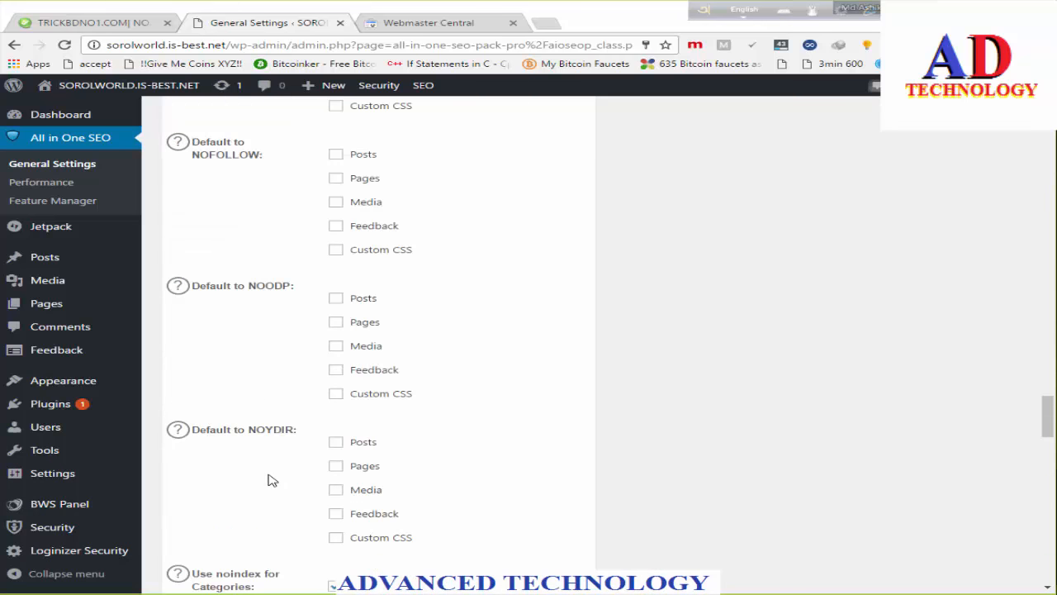
scroll(271, 478, down, 20)
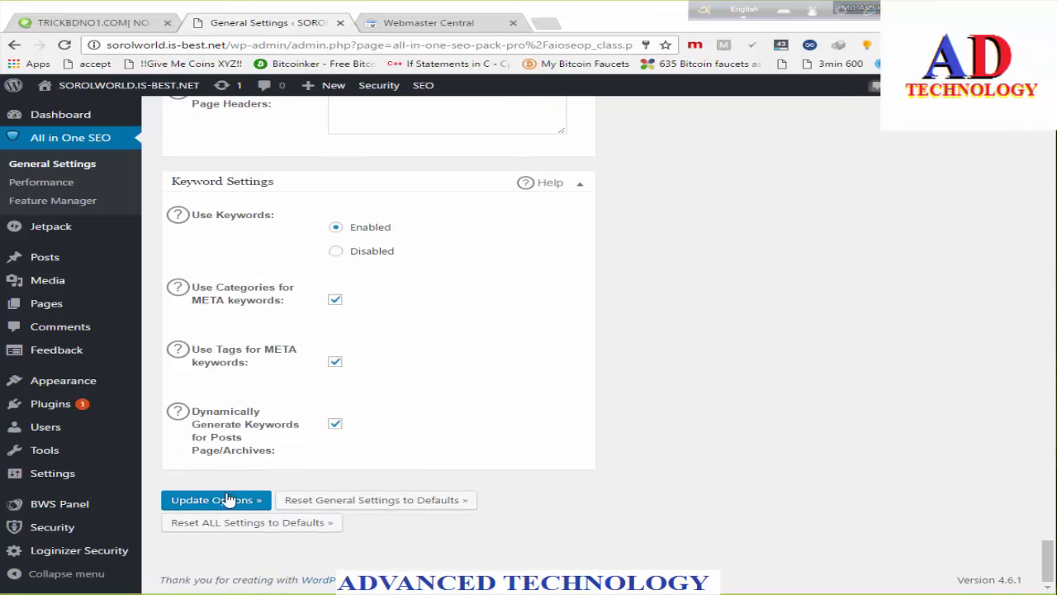
click(229, 500)
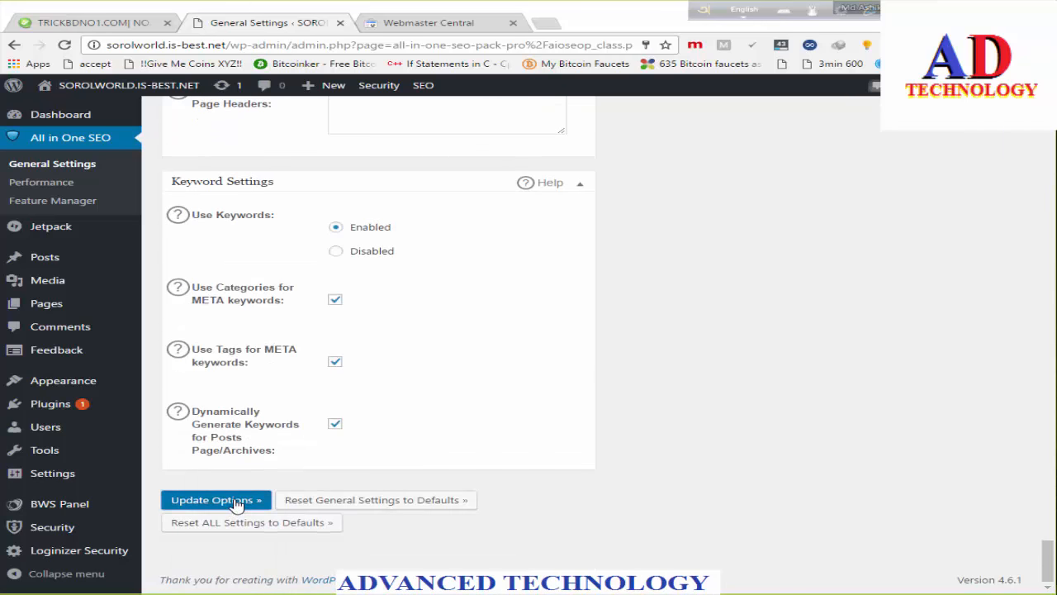
click(408, 24)
click(262, 23)
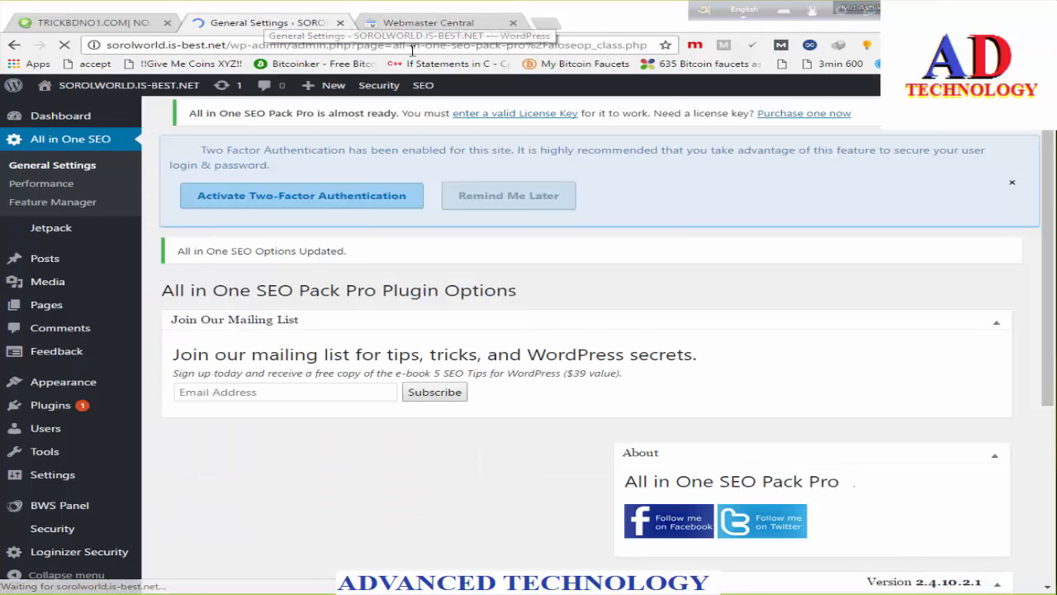
Verify ownership of sorolworld.is-best.net in Webmaster Central and open the property's verification details from the property list.
click(452, 30)
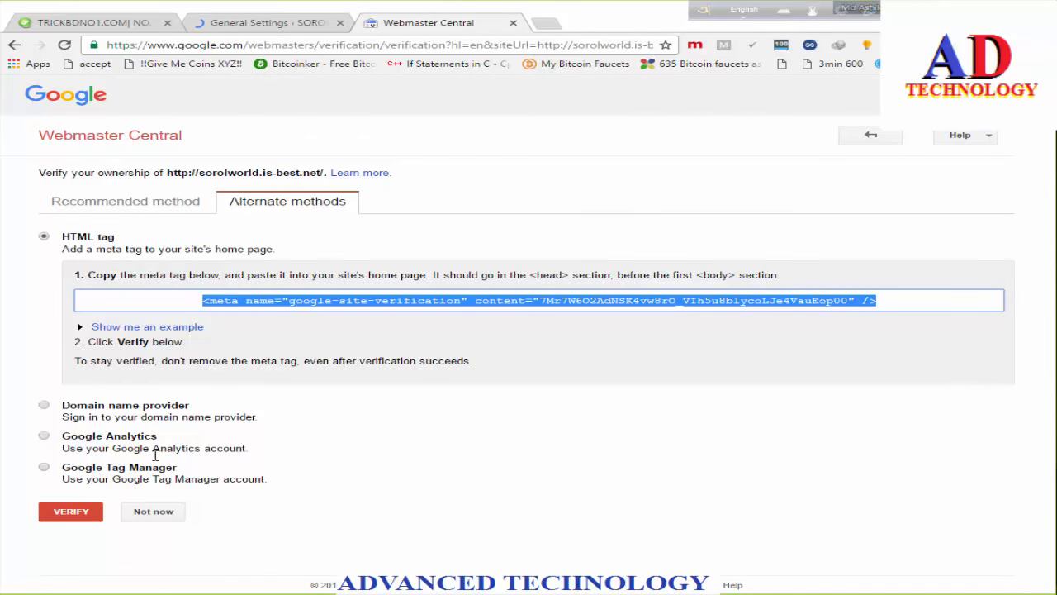
click(90, 513)
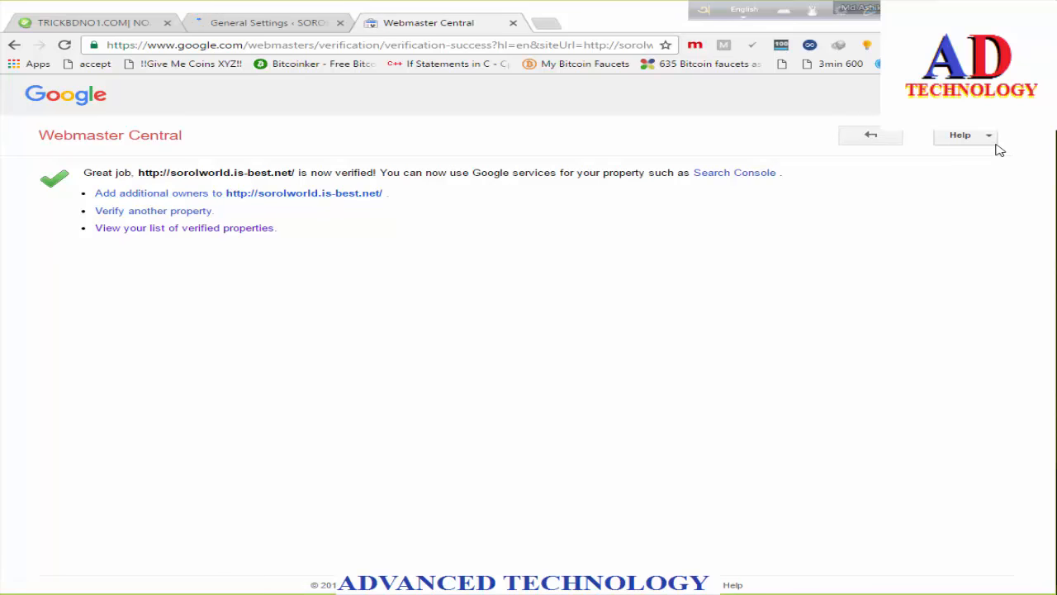
click(871, 137)
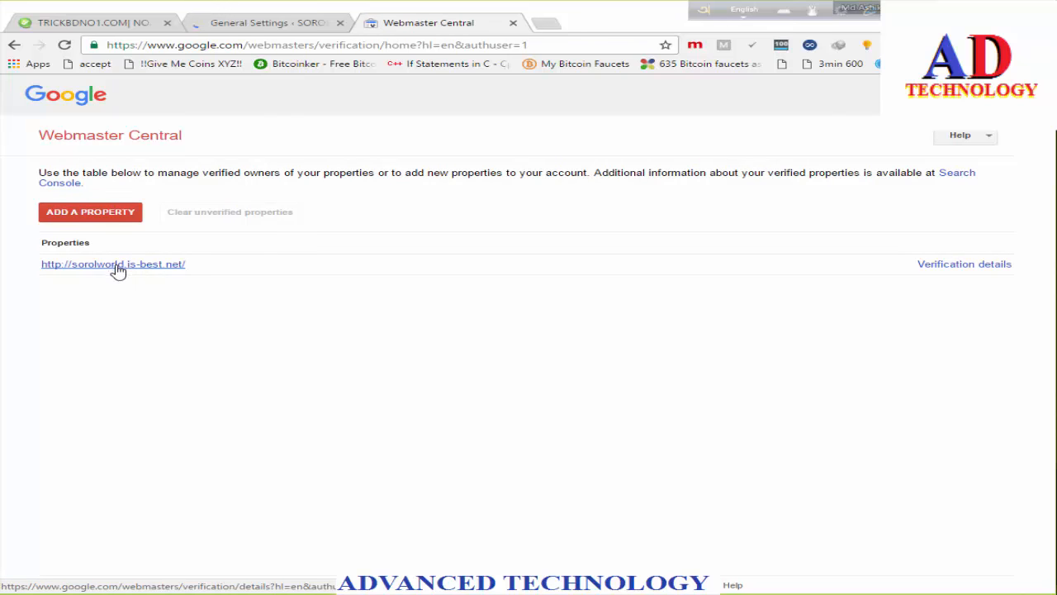
click(120, 275)
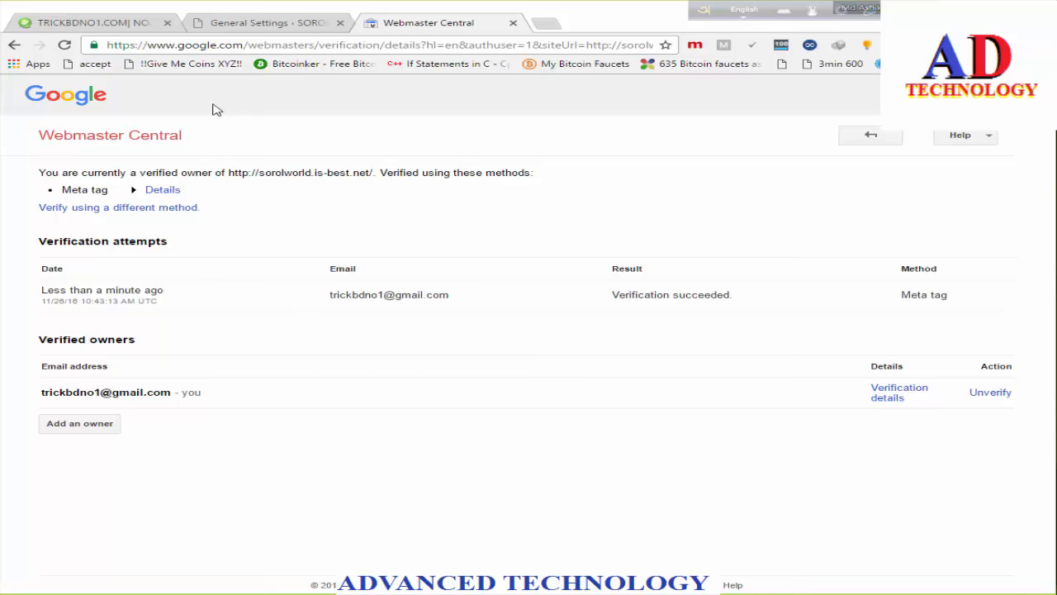
Search Google for "webmaster tools" again and open the Google Webmasters result for support and Search Console.
click(131, 45)
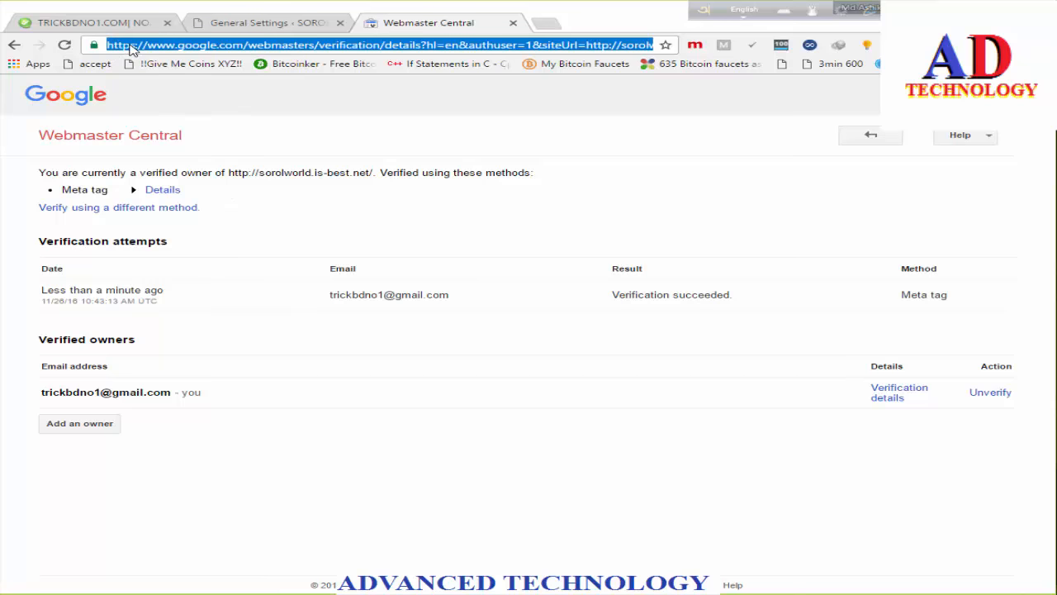
text(webmaster tools)
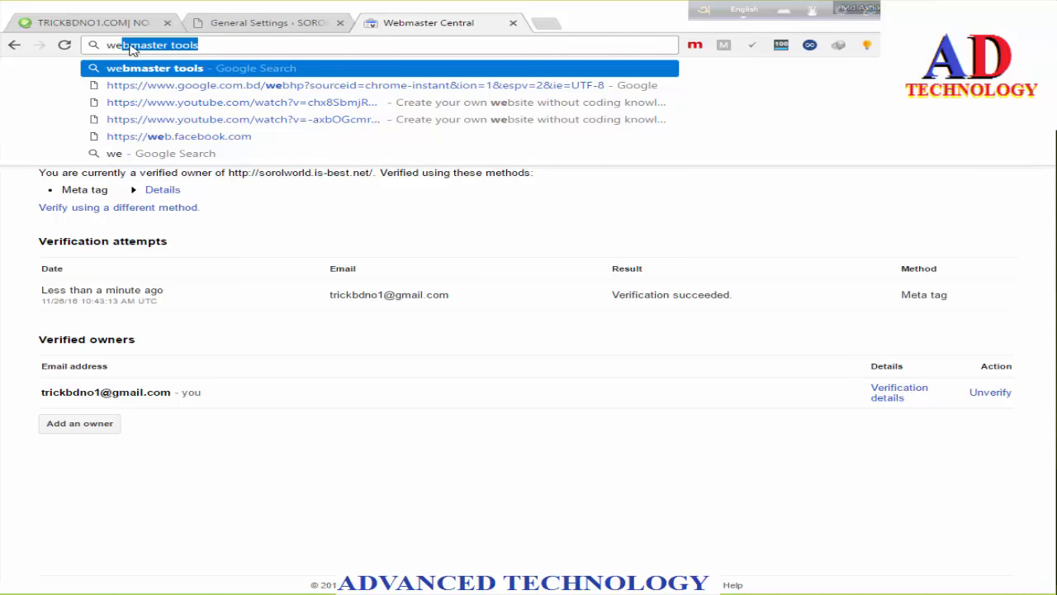
key(Return)
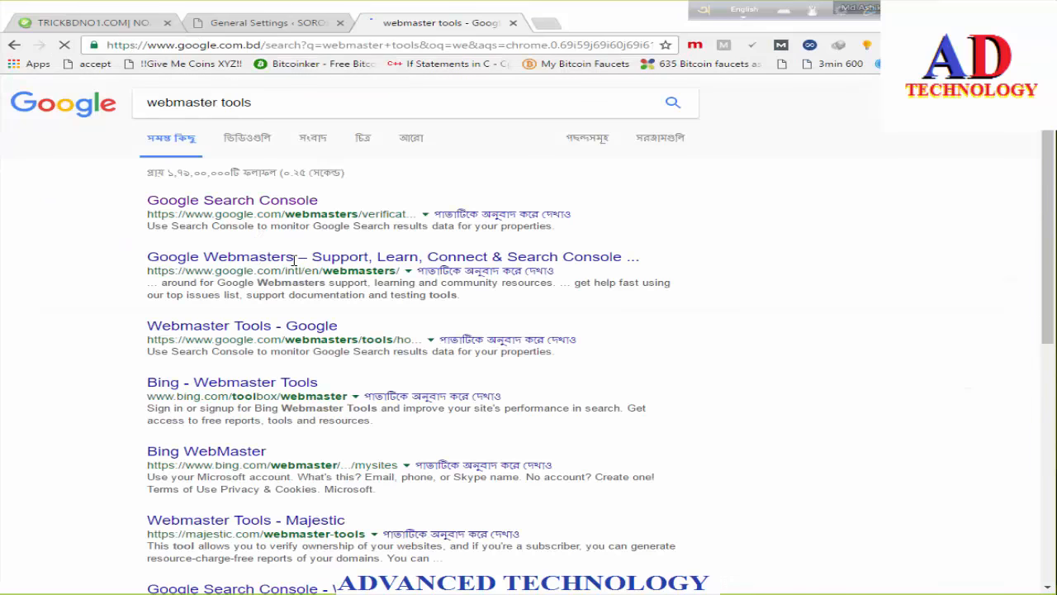
click(348, 259)
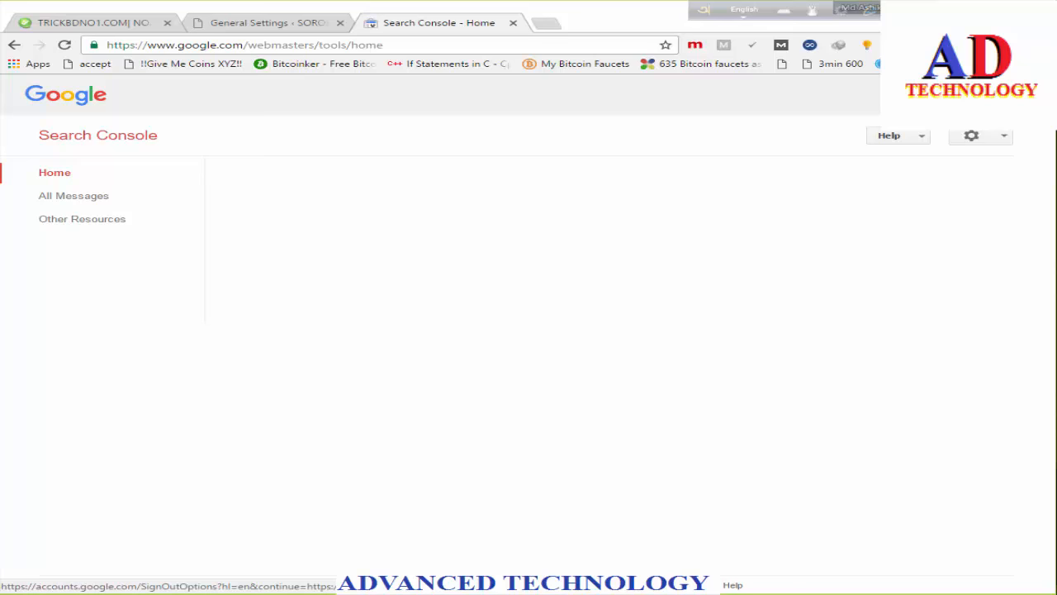
Switch Search Console to the first alternative Google account listed and open its home page.
click(1014, 94)
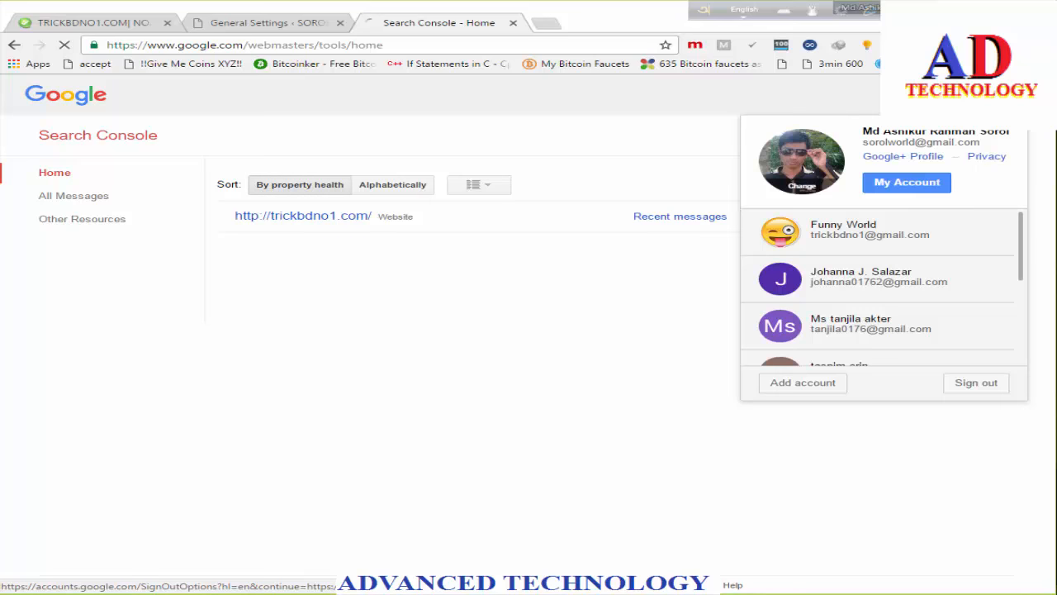
click(836, 239)
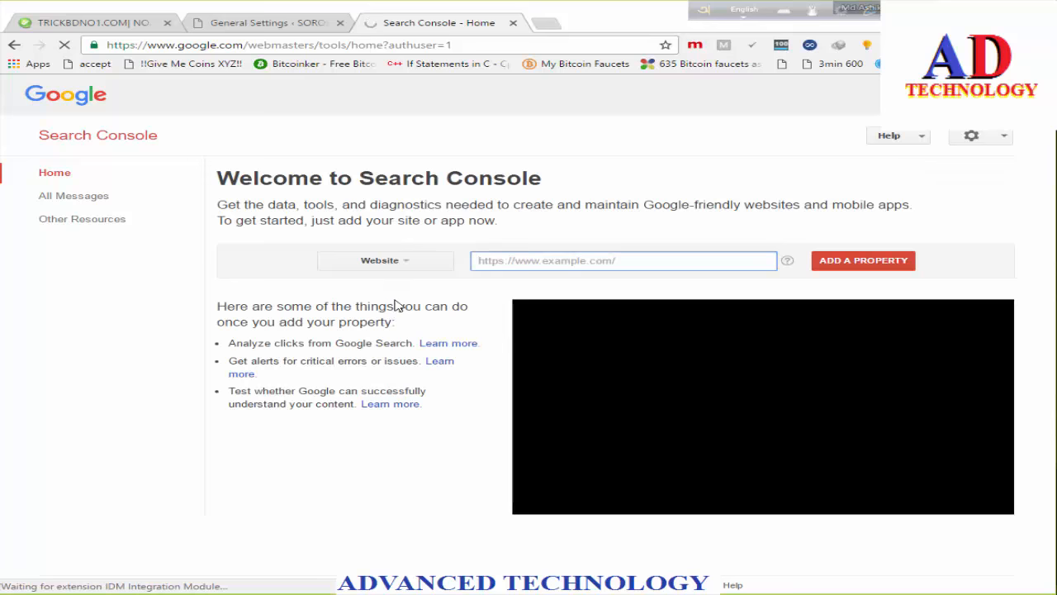
click(54, 175)
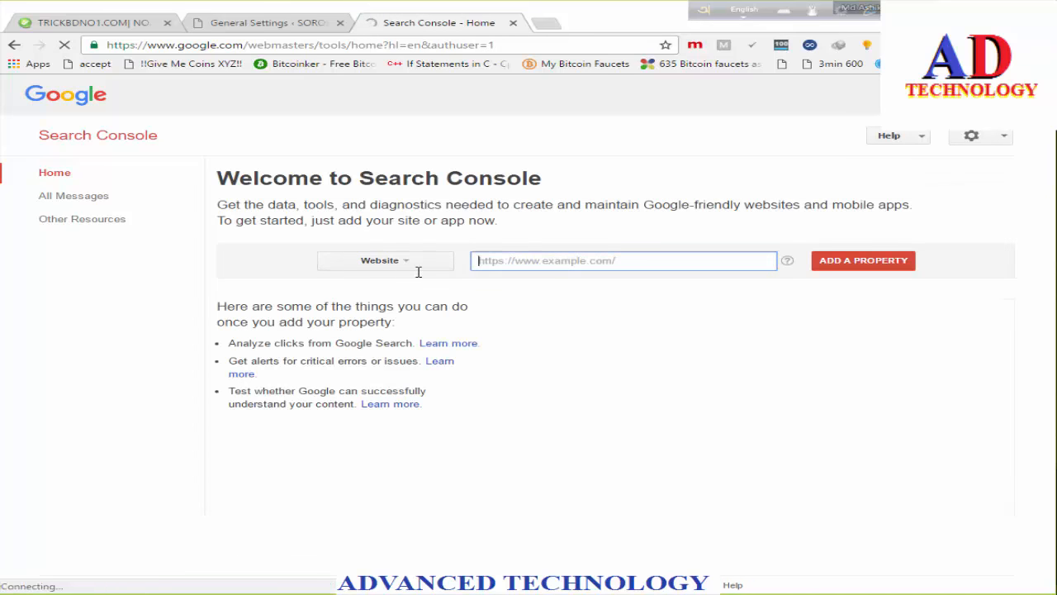
click(414, 264)
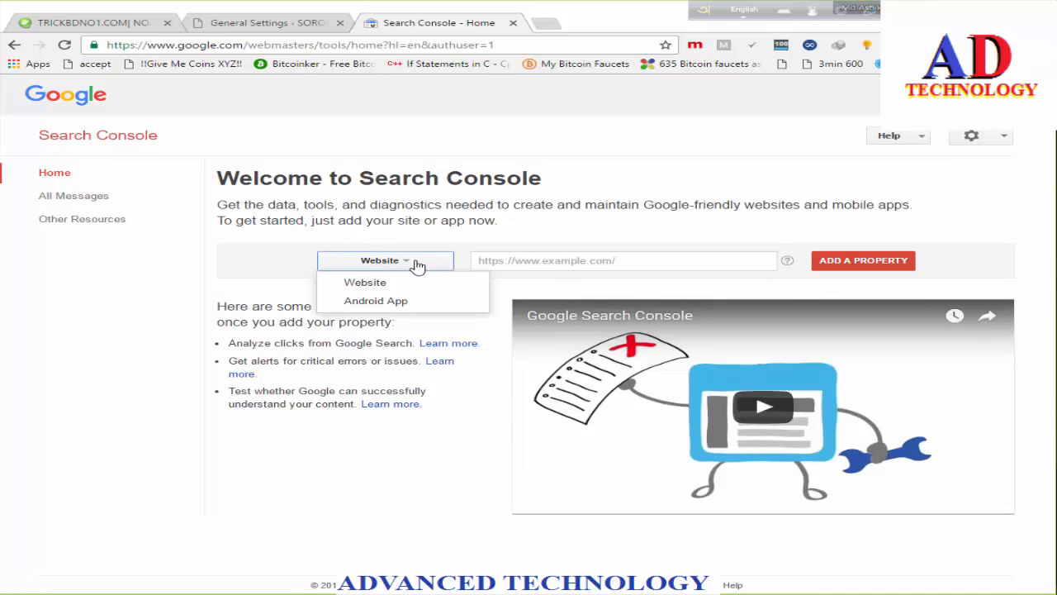
click(510, 260)
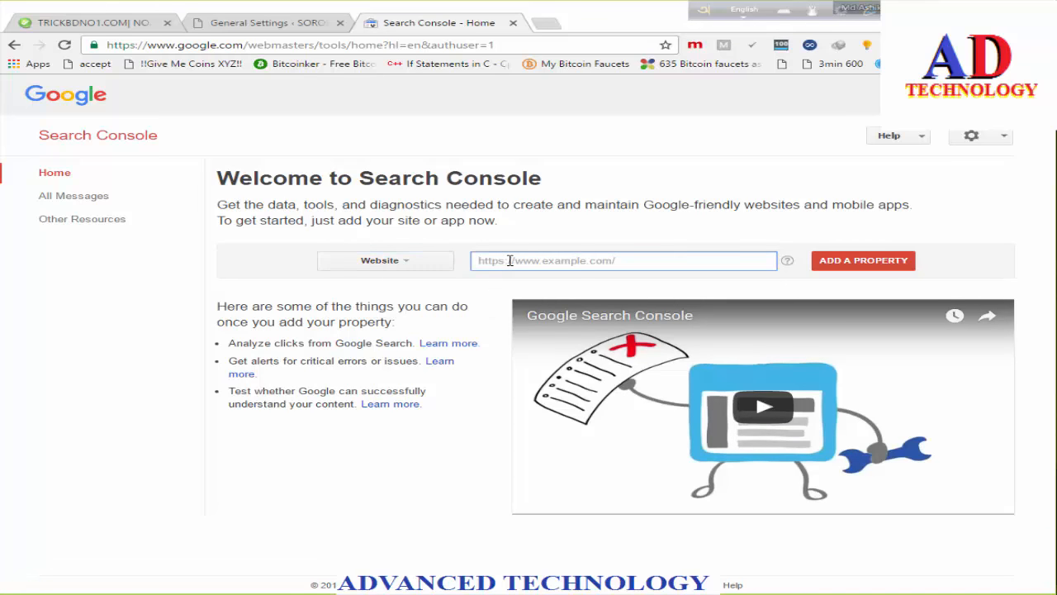
text(http://trickb)
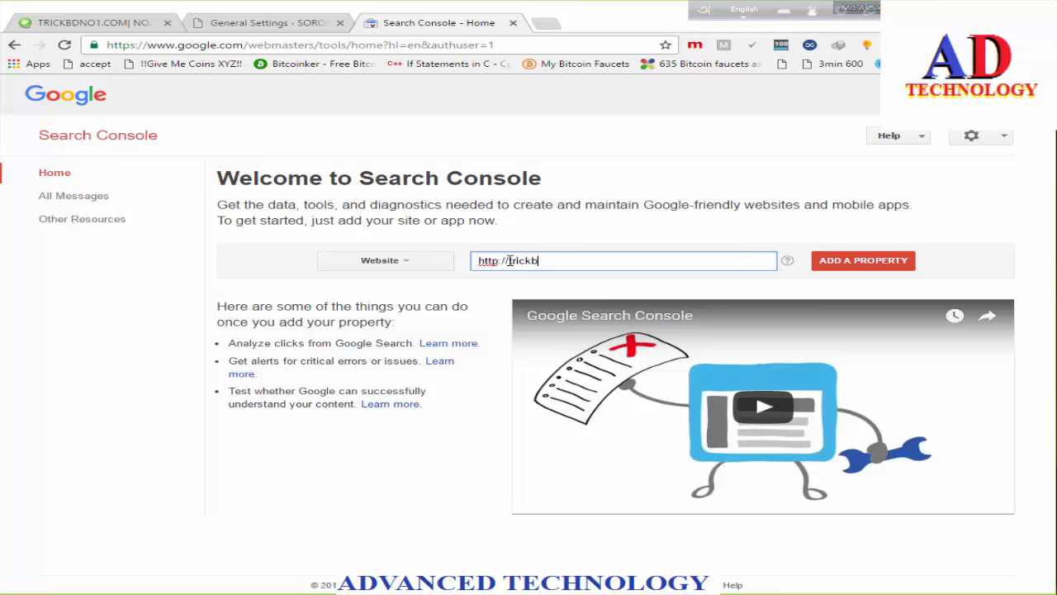
key(BackSpace)
key(BackSpace)
key(BackSpace)
key(BackSpace)
key(BackSpace)
key(BackSpace)
key(BackSpace)
key(BackSpace)
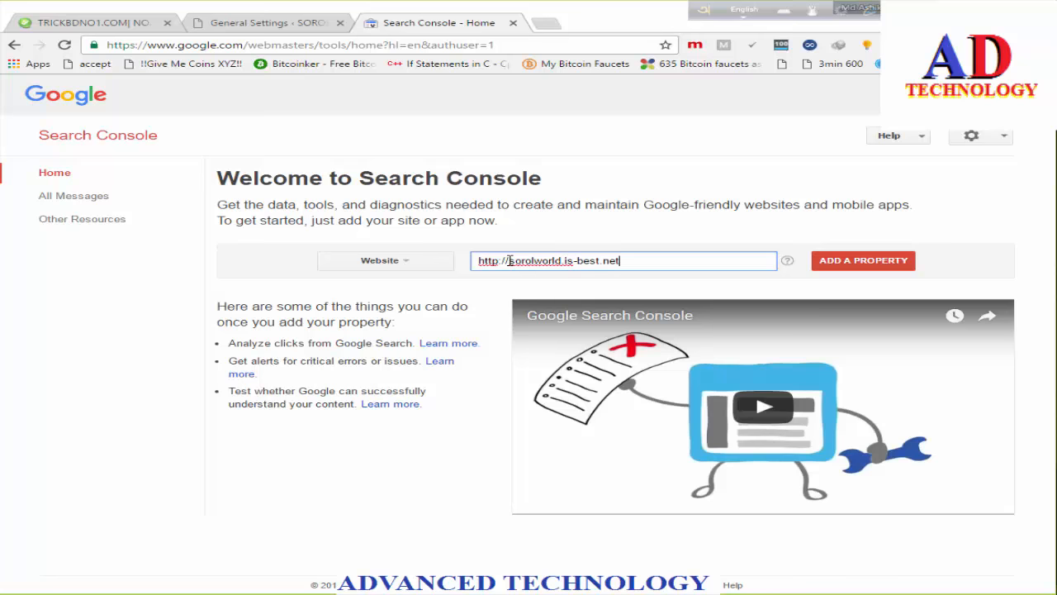
click(848, 263)
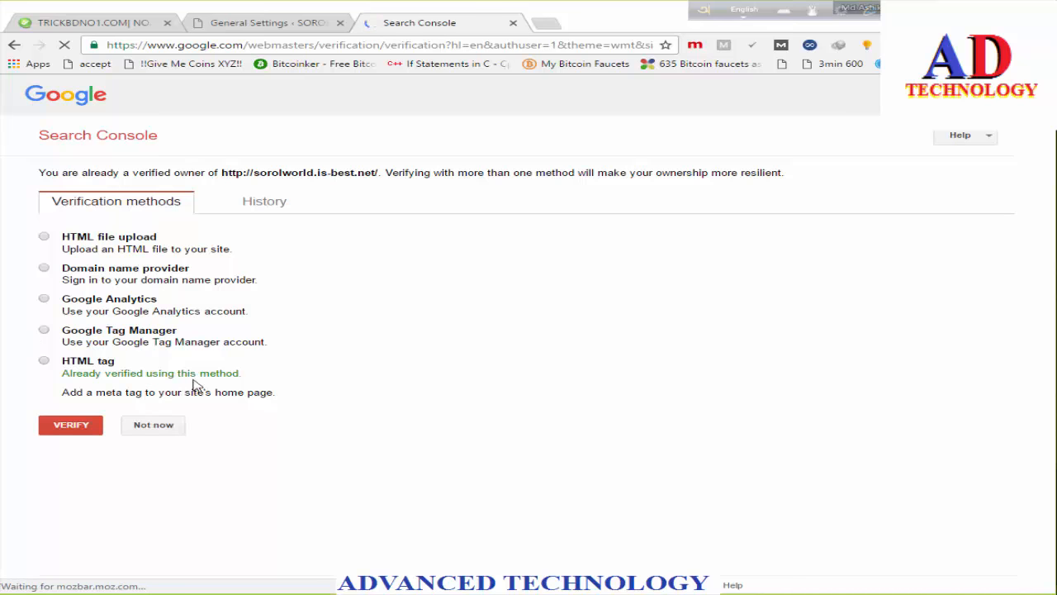
Review the property's verification history, return to the verification methods and verify the site again.
click(267, 207)
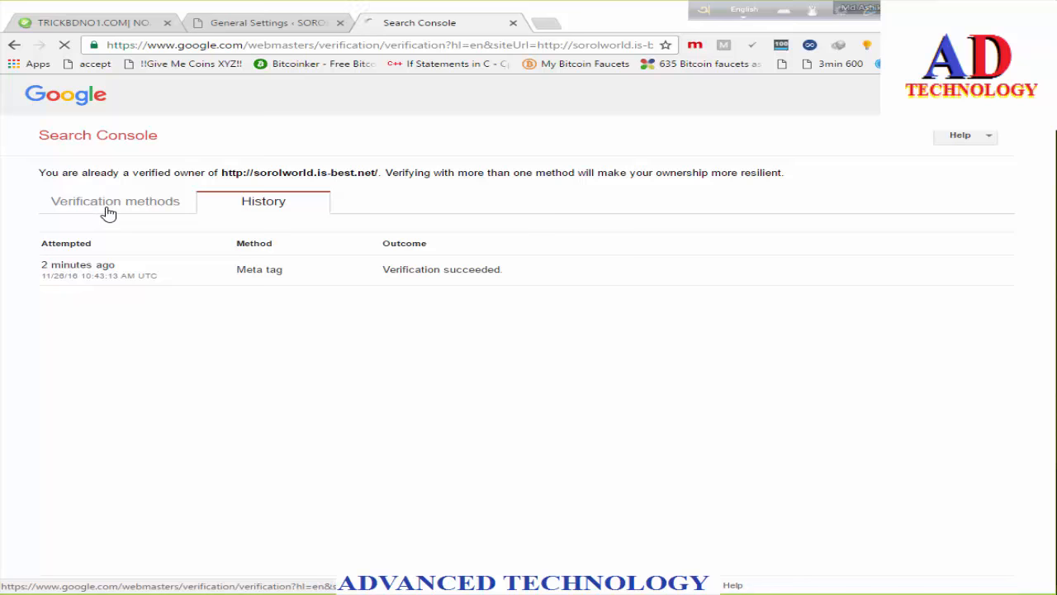
click(109, 212)
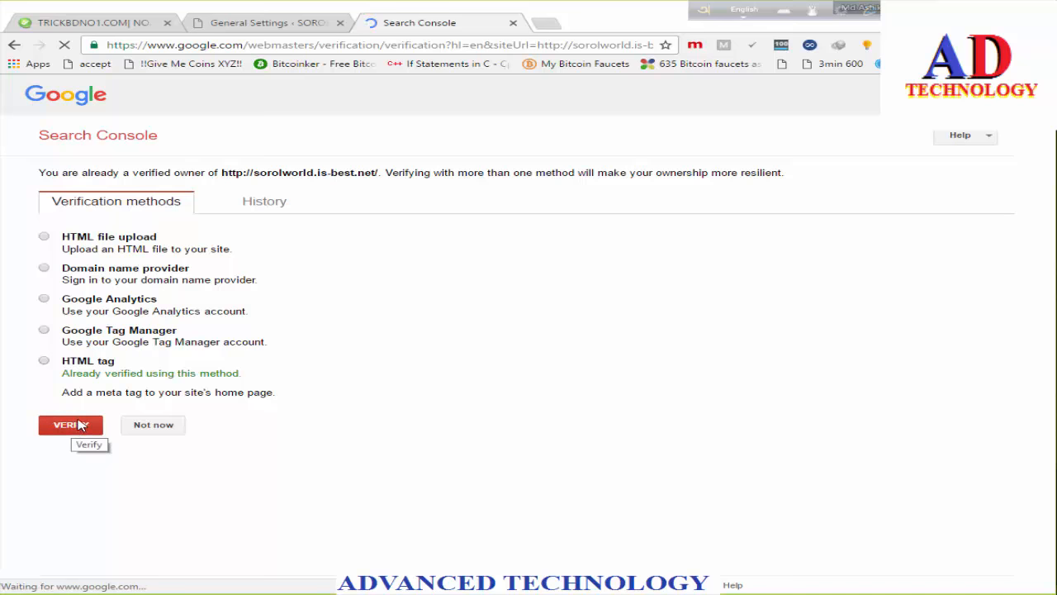
click(79, 420)
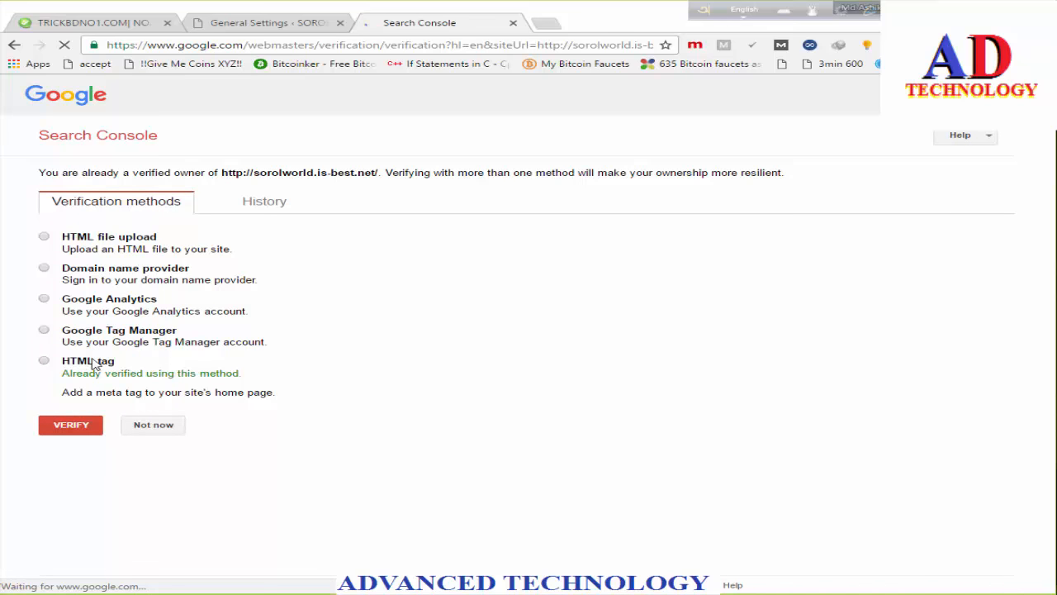
click(89, 138)
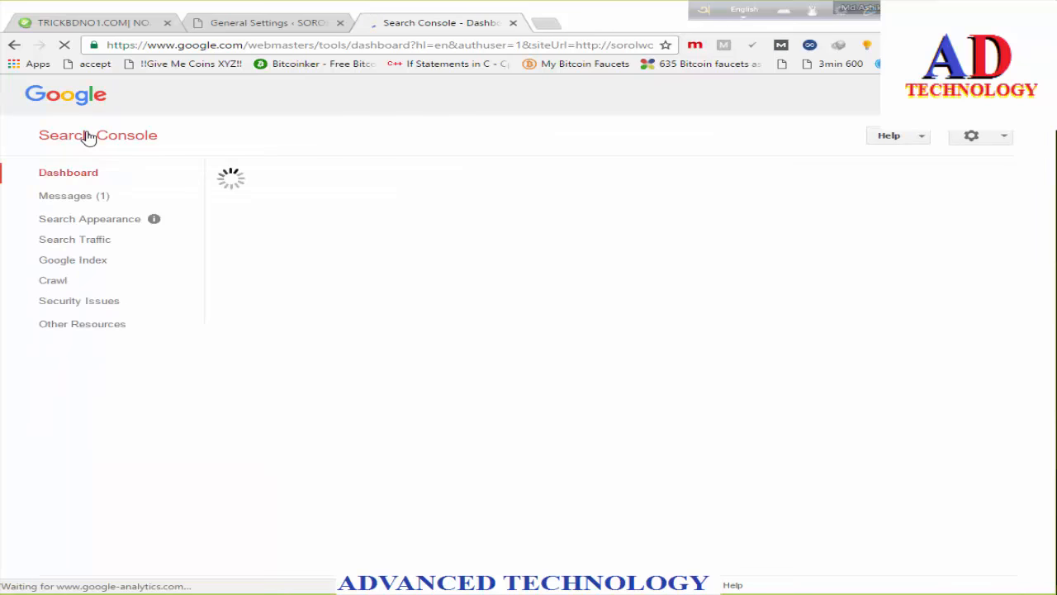
Look through the property's messages and Other Resources, and open the sorolworld.is-best.net dashboard from the property list.
click(99, 199)
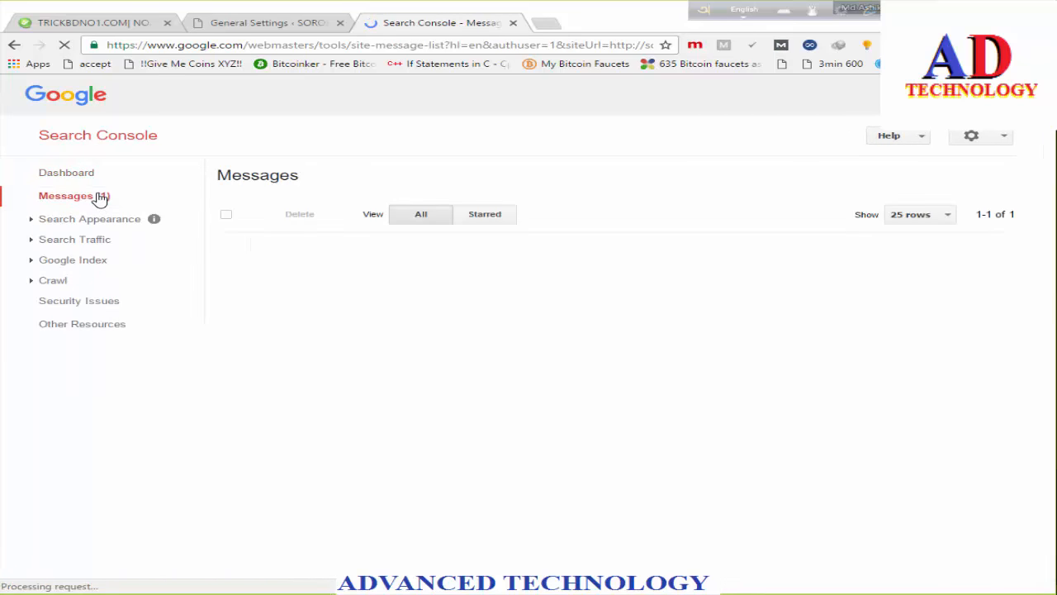
click(82, 141)
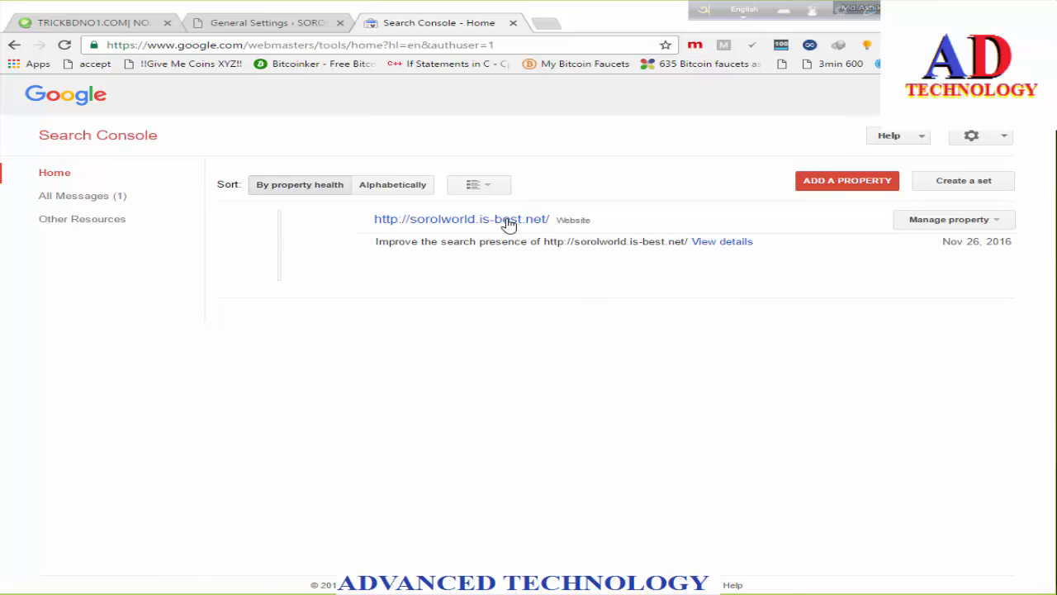
click(81, 219)
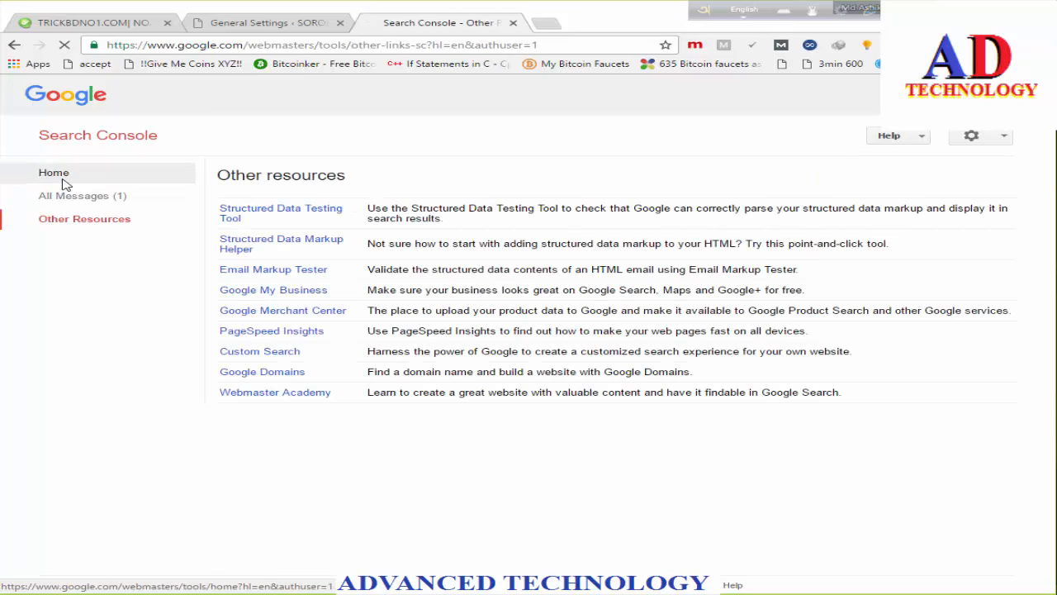
click(64, 180)
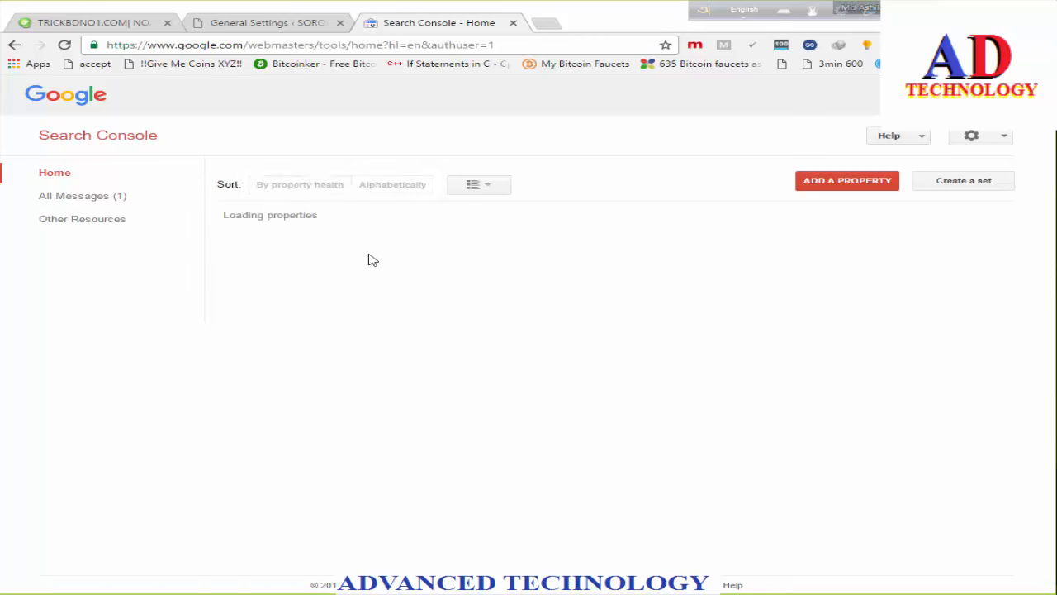
click(475, 221)
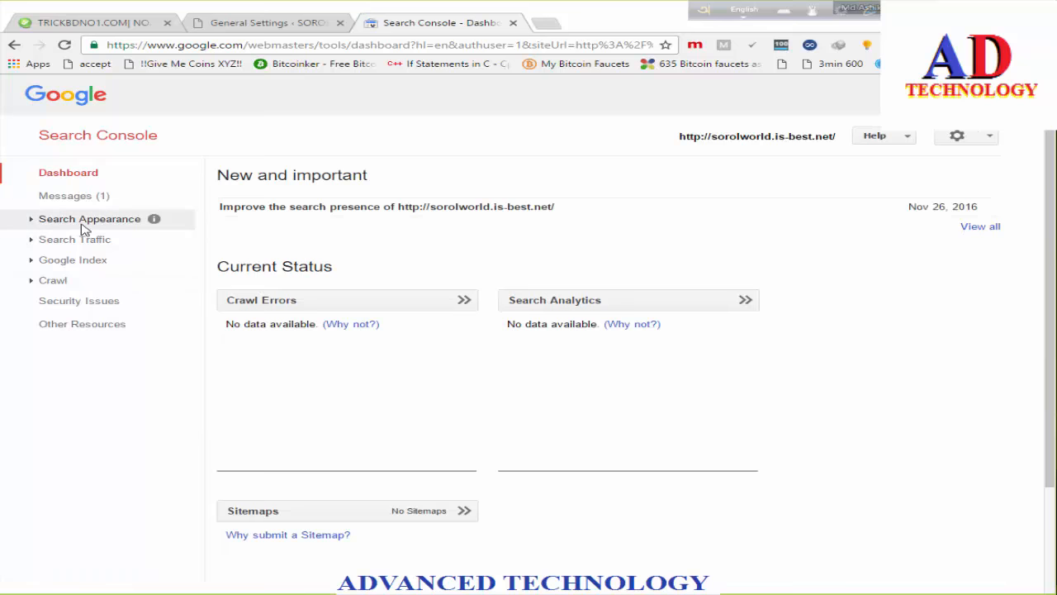
Examine the Search Appearance, Google Index and Crawl sections, and view the Crawl Stats report.
click(32, 222)
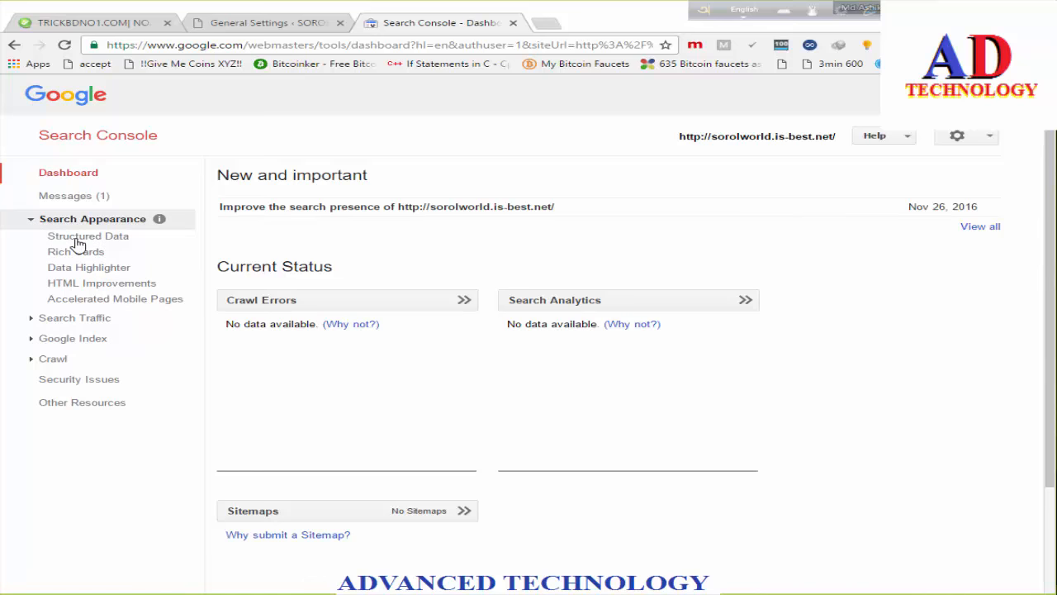
click(33, 340)
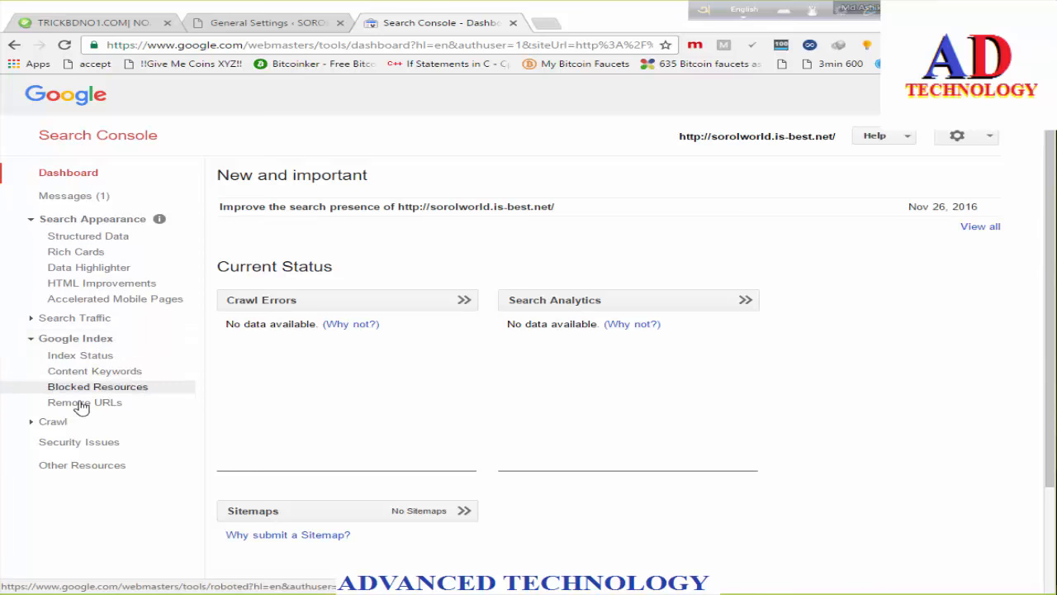
click(33, 423)
scroll(78, 439, down, 1)
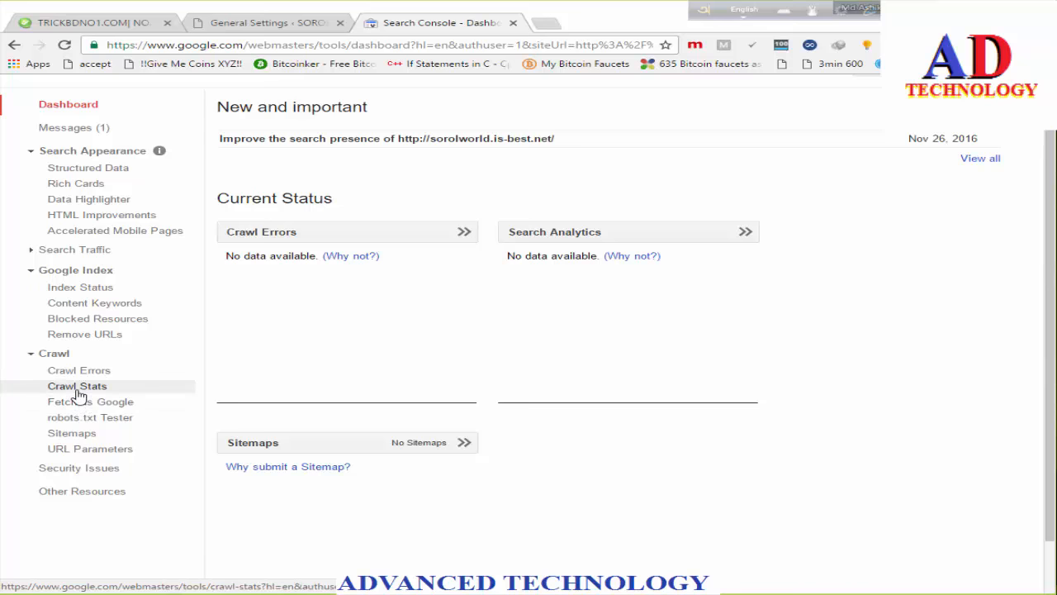
click(77, 388)
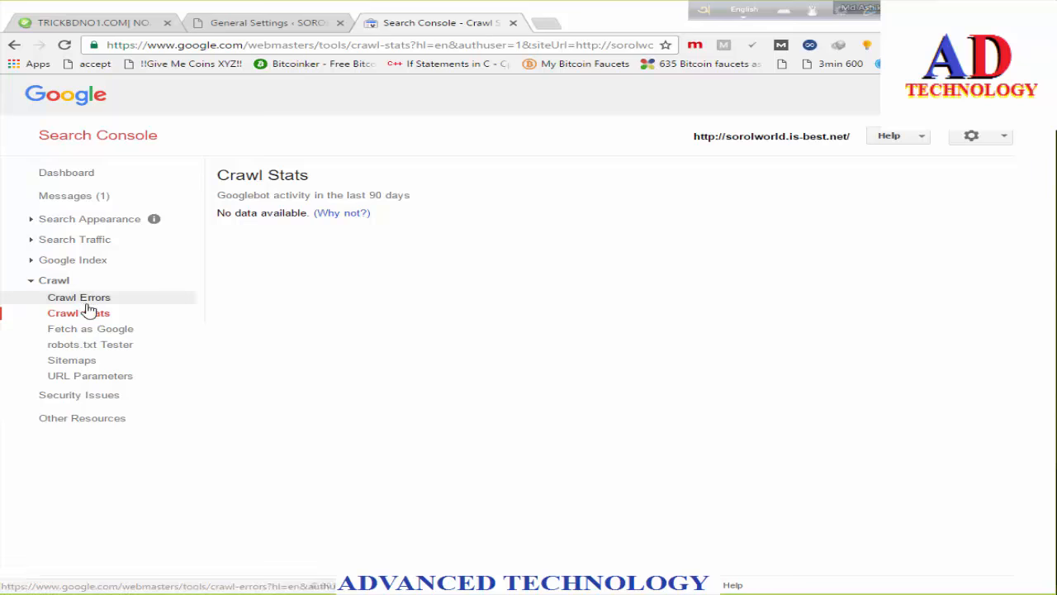
Fetch the site's homepage with Fetch as Google using the Desktop Googlebot type.
click(86, 333)
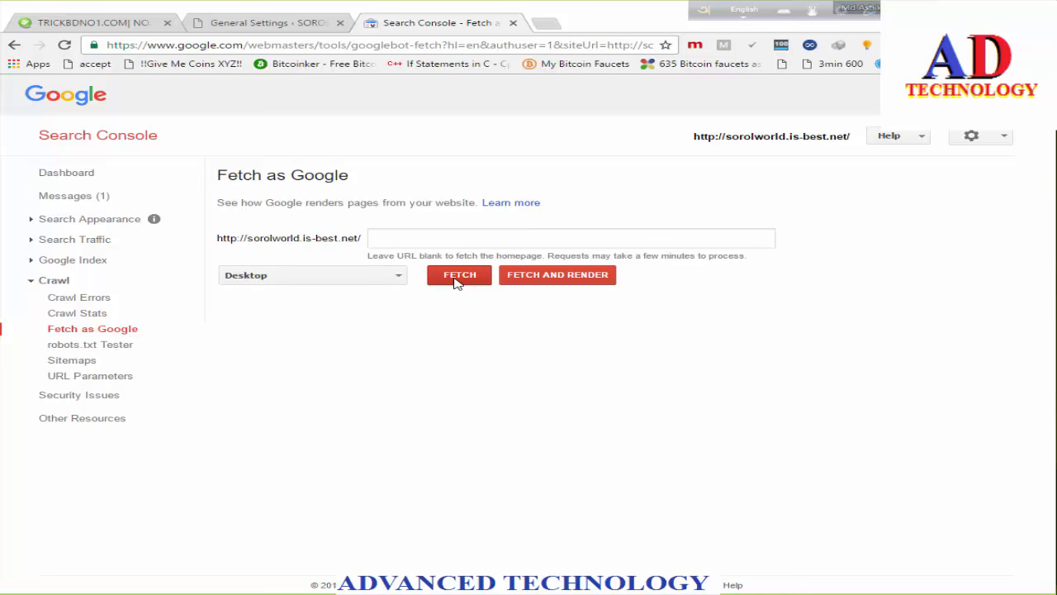
click(327, 286)
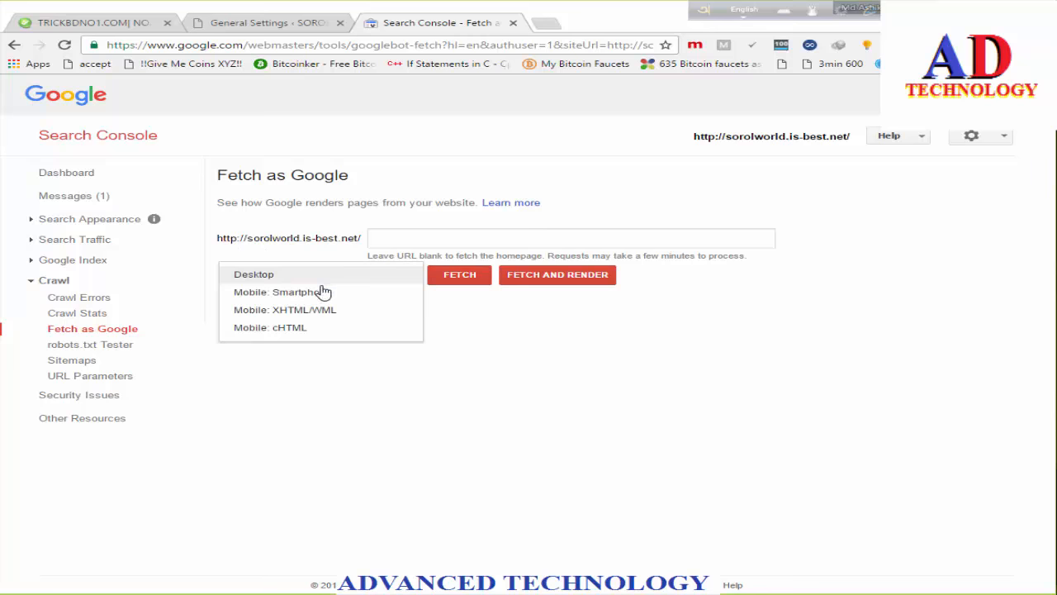
click(467, 303)
click(459, 276)
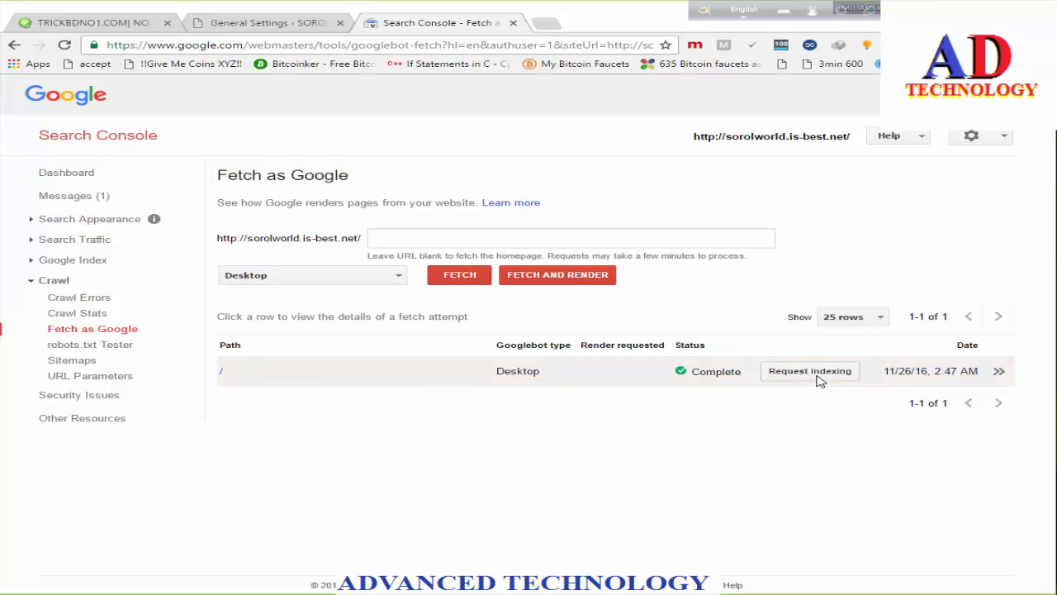
Request indexing for the Desktop fetch, complete the reCAPTCHA check and submit with "Crawl this URL and its direct links".
click(818, 373)
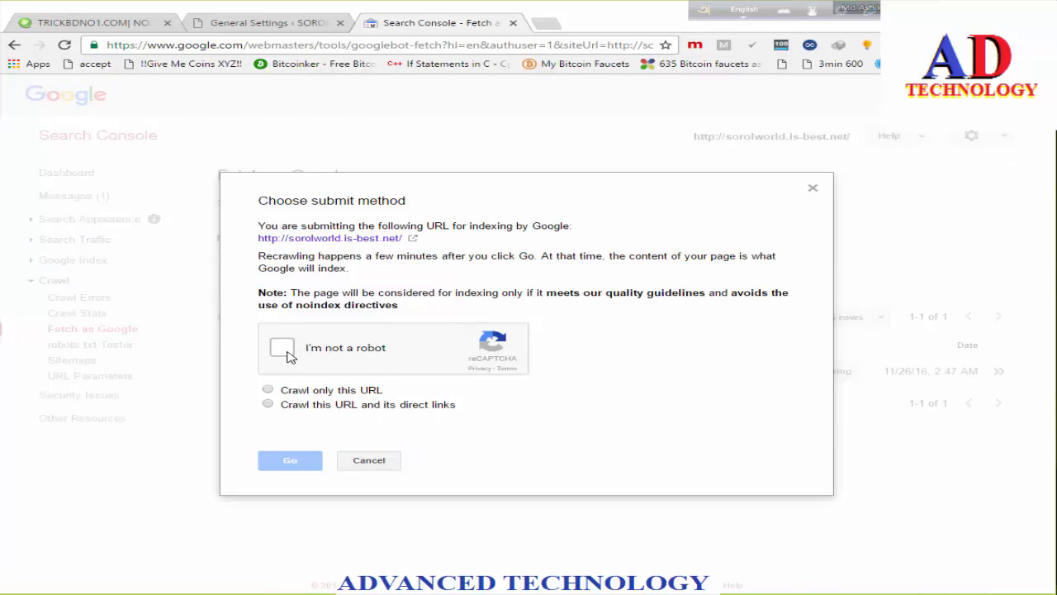
click(288, 354)
click(287, 387)
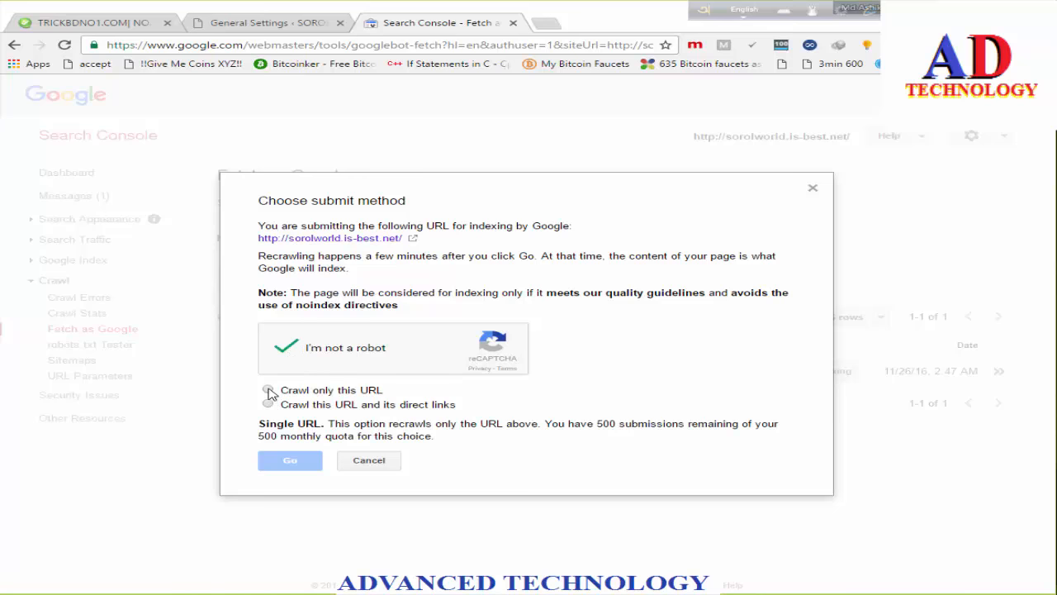
click(267, 404)
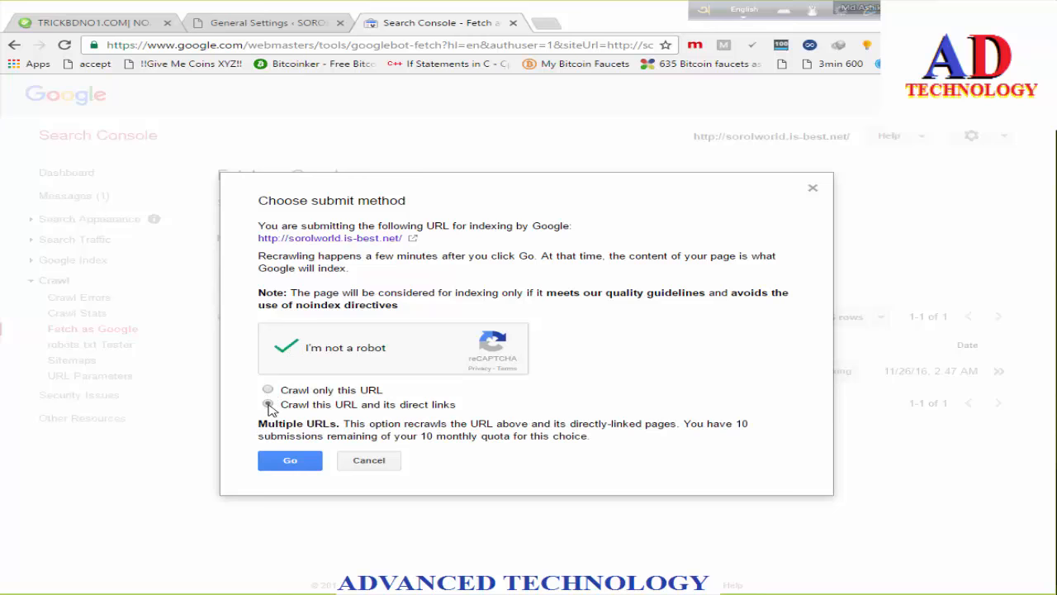
click(299, 466)
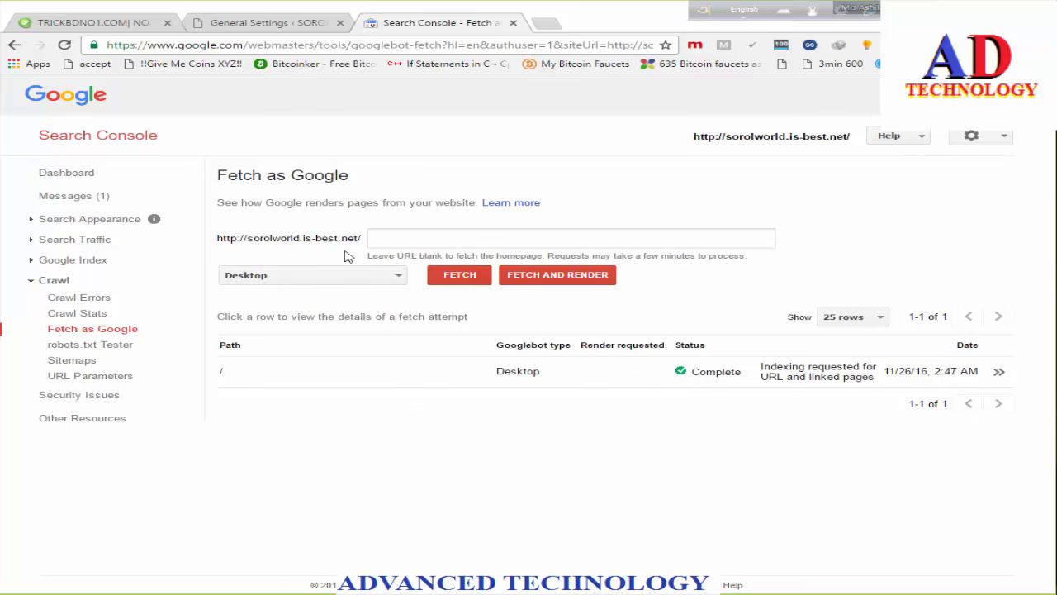
Fetch the homepage again with the Googlebot type set to Mobile: Smartphone.
click(358, 279)
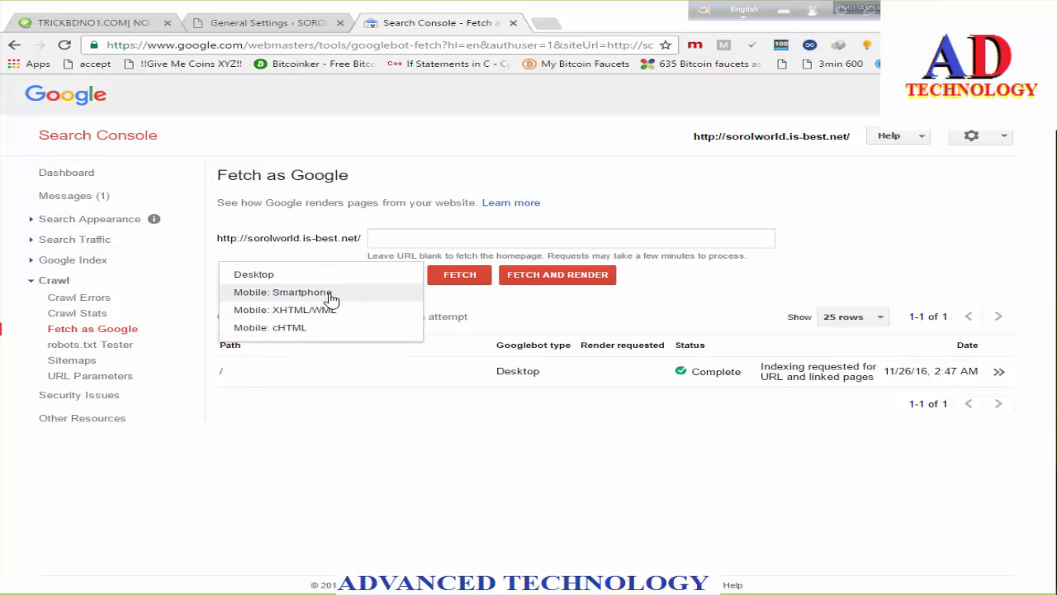
click(330, 295)
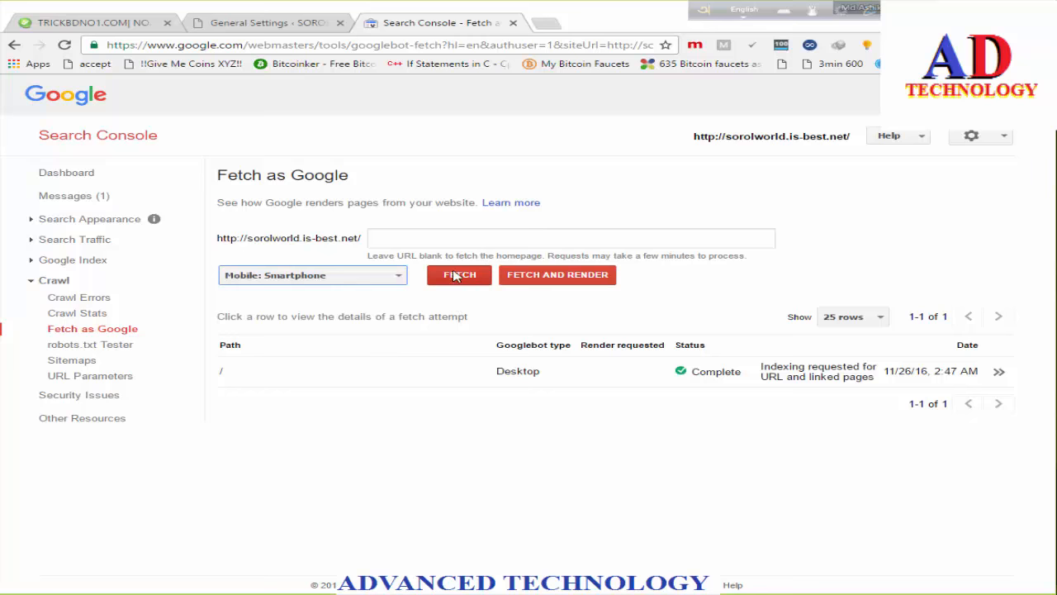
click(459, 278)
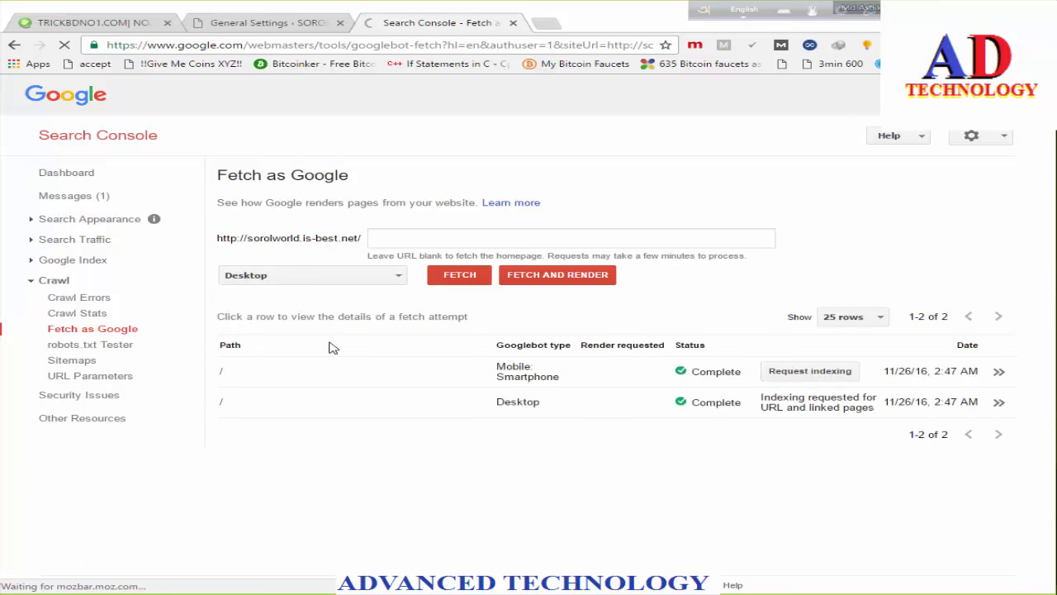
Request indexing of the Mobile: Smartphone fetch for the URL and its direct links, completing the reCAPTCHA check.
click(812, 373)
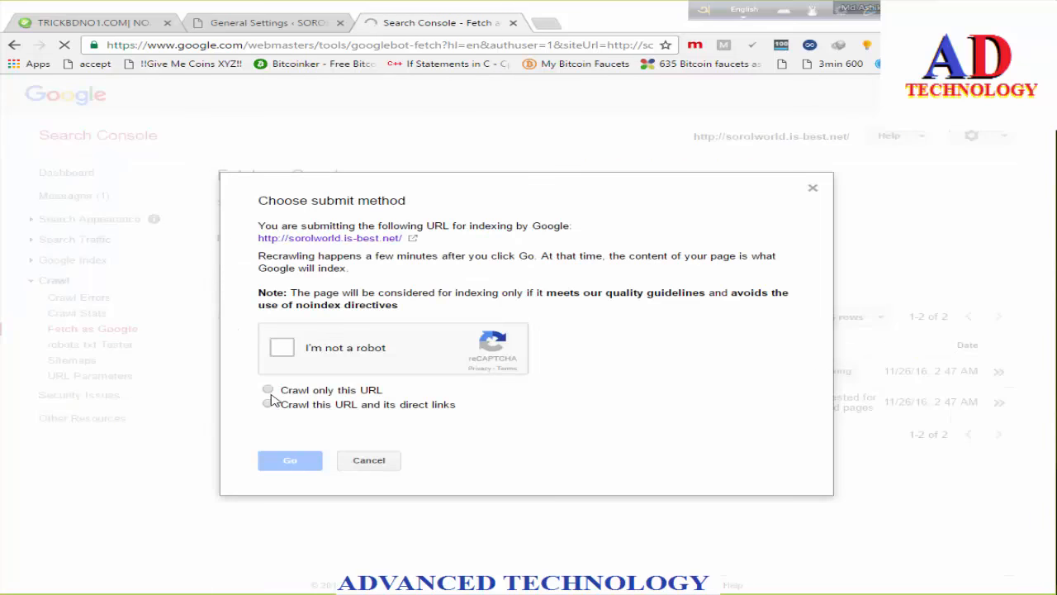
click(269, 404)
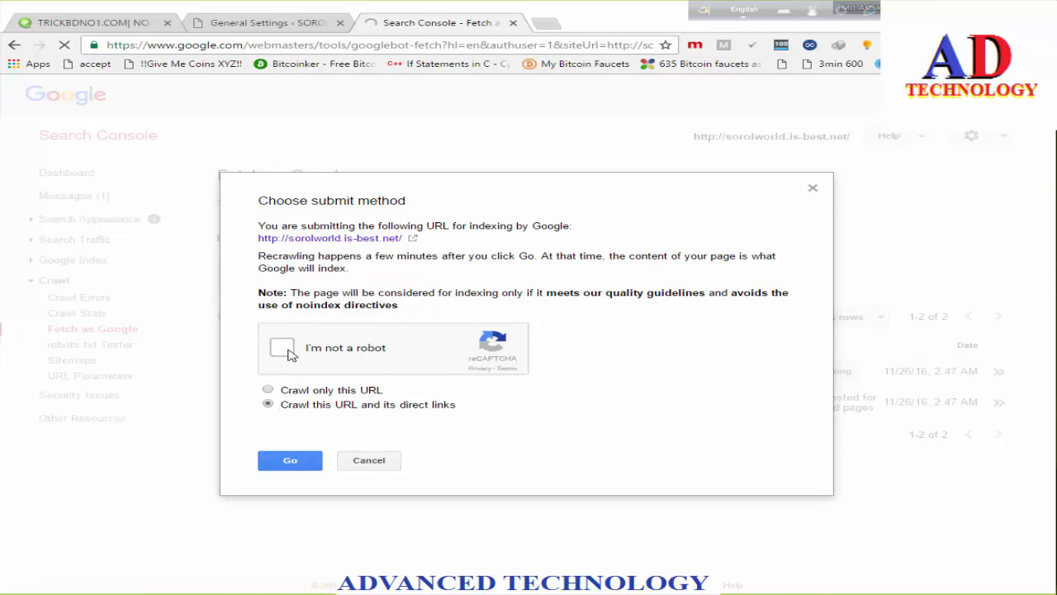
click(286, 349)
click(289, 464)
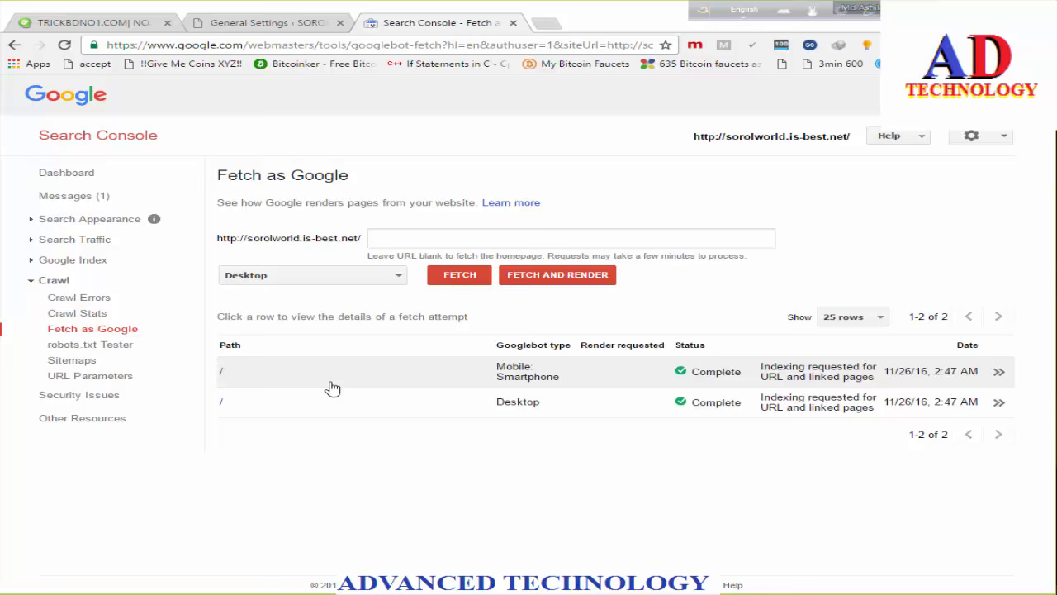
Fetch the site's about-us page with Fetch as Google using the Desktop Googlebot type.
click(378, 284)
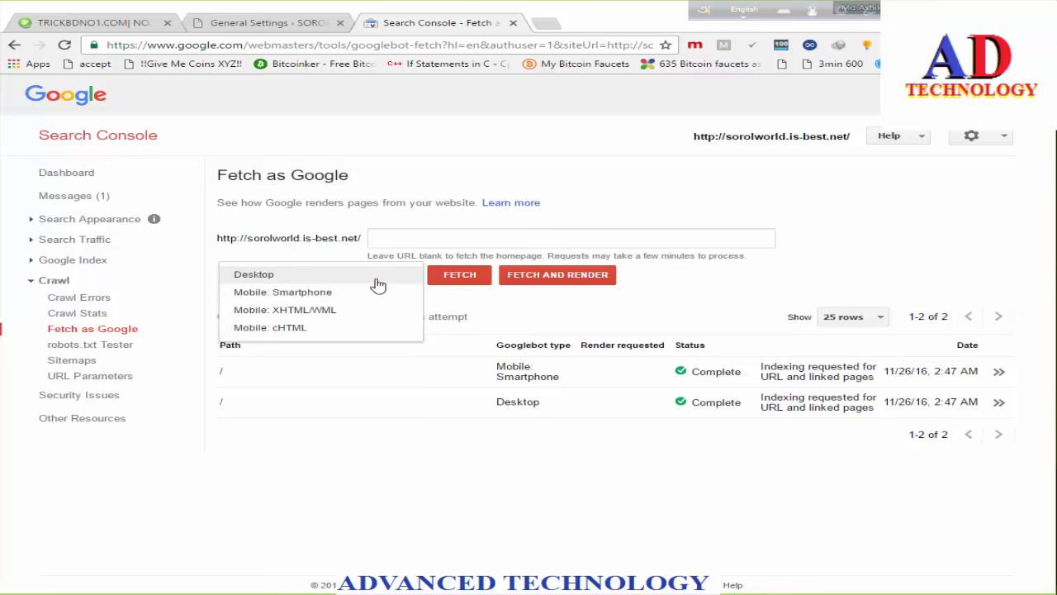
click(741, 241)
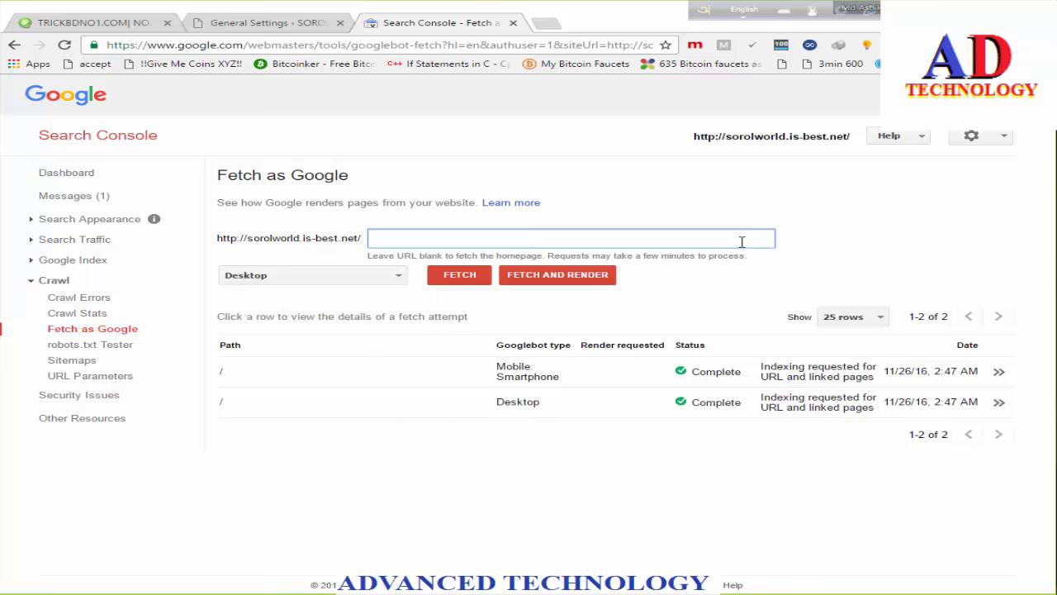
click(836, 245)
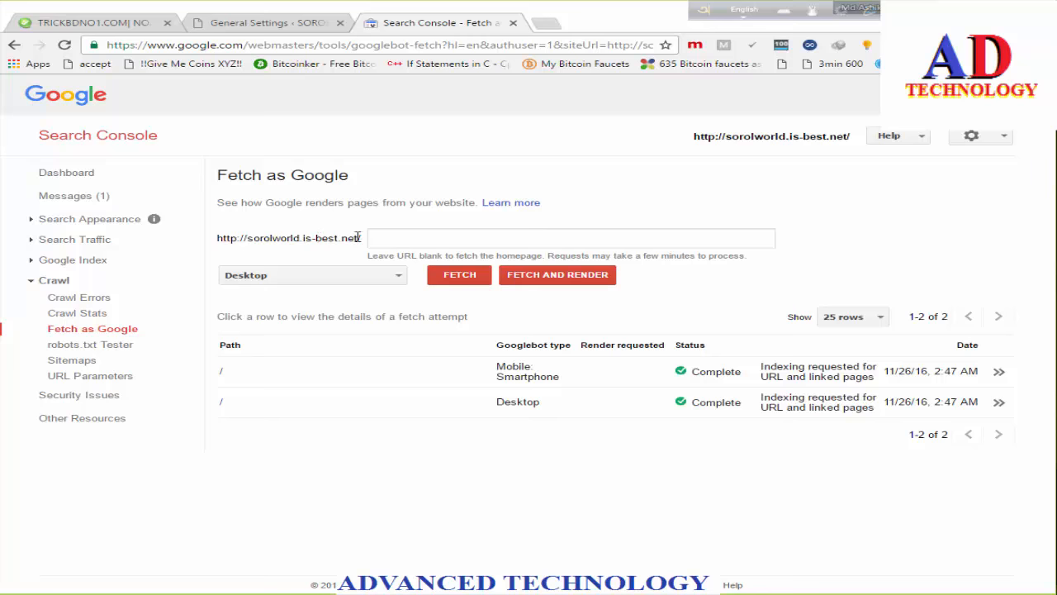
click(385, 238)
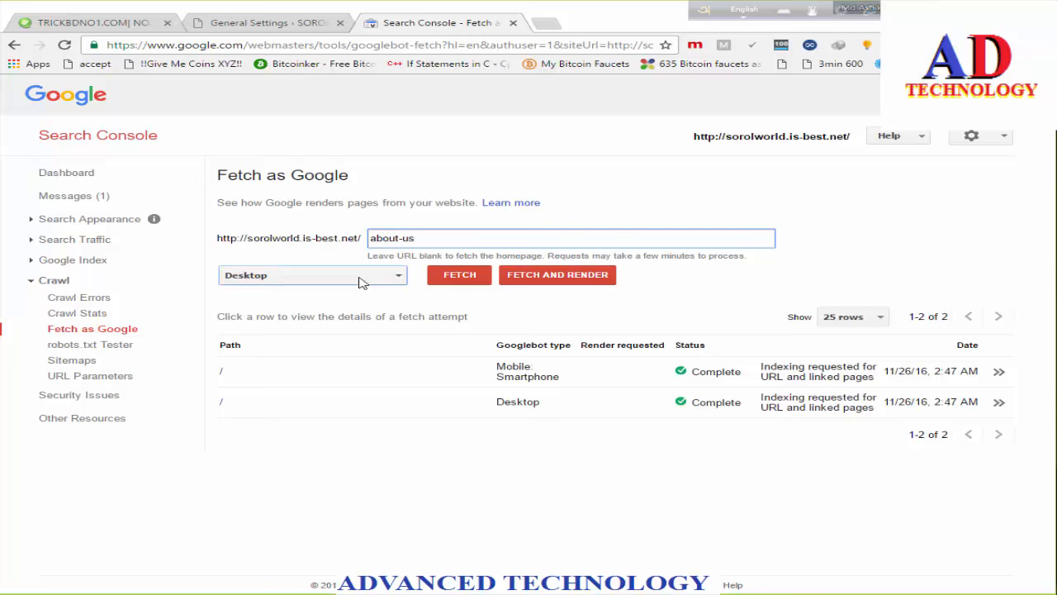
click(376, 275)
click(454, 281)
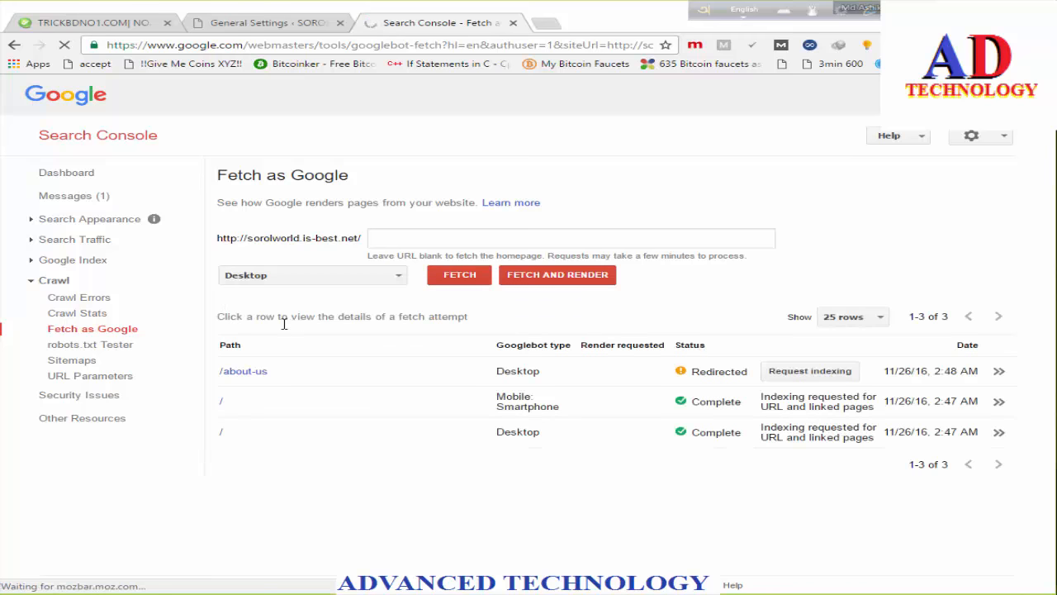
Request indexing of the about-us fetch with "Crawl only this URL", completing the reCAPTCHA check.
click(820, 376)
click(269, 388)
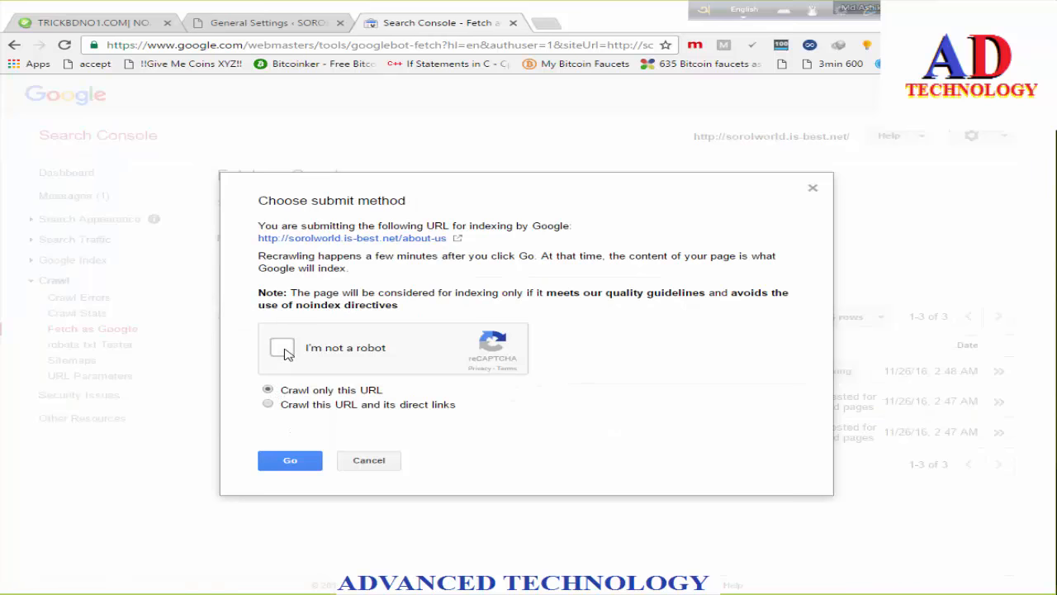
click(283, 350)
click(293, 462)
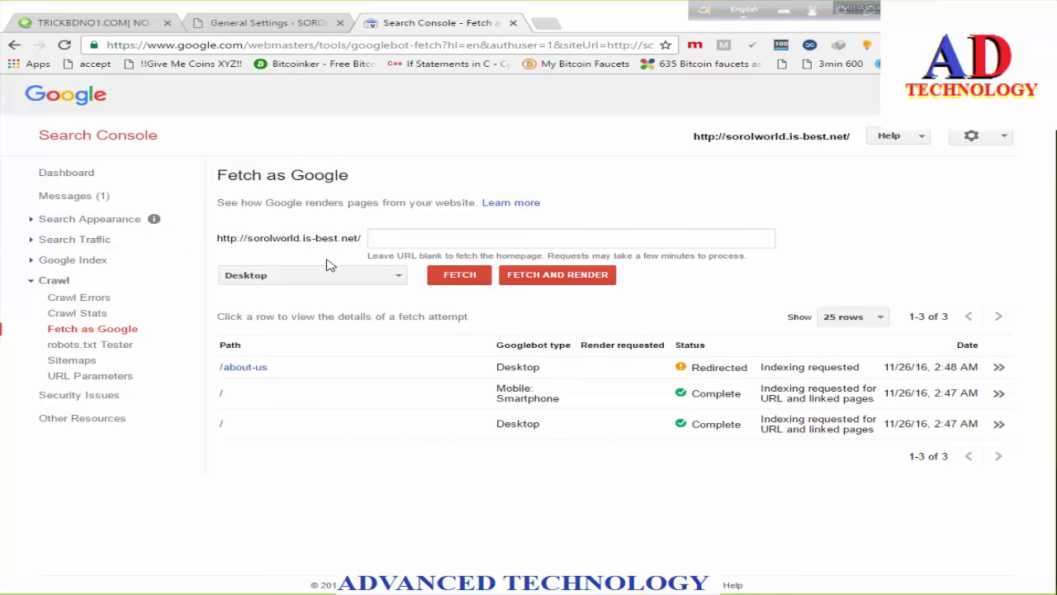
Return to the WordPress admin, reload the All in One SEO General Settings and look through the plugin's option sections.
click(248, 27)
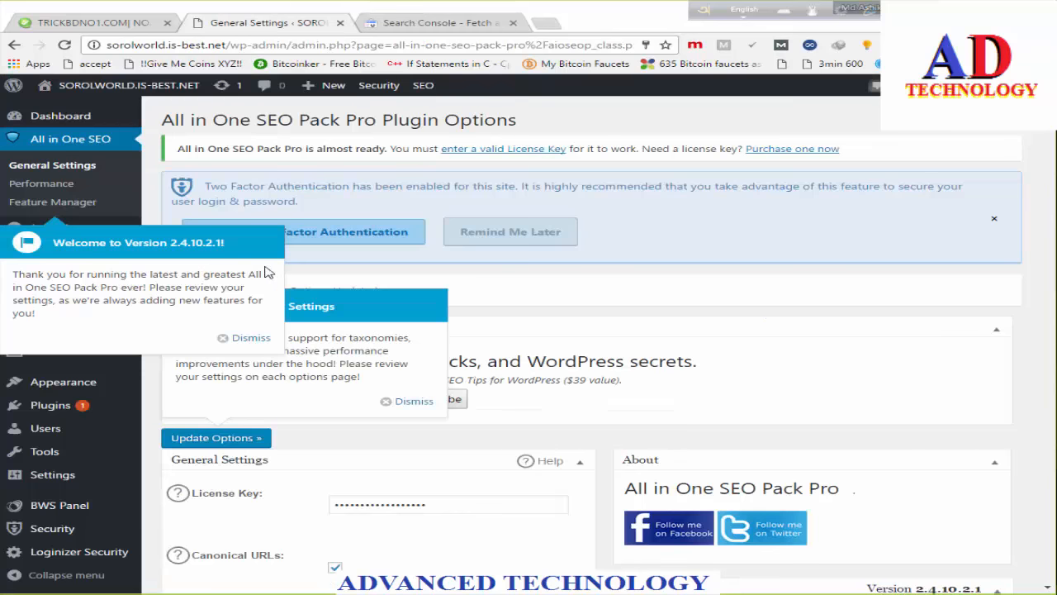
click(59, 169)
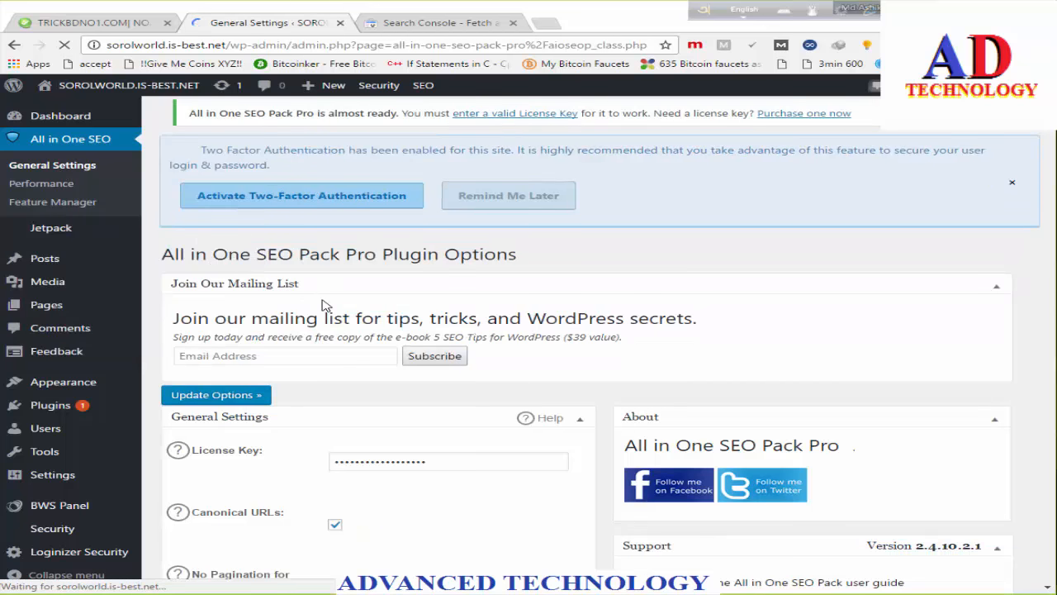
scroll(328, 415, down, 12)
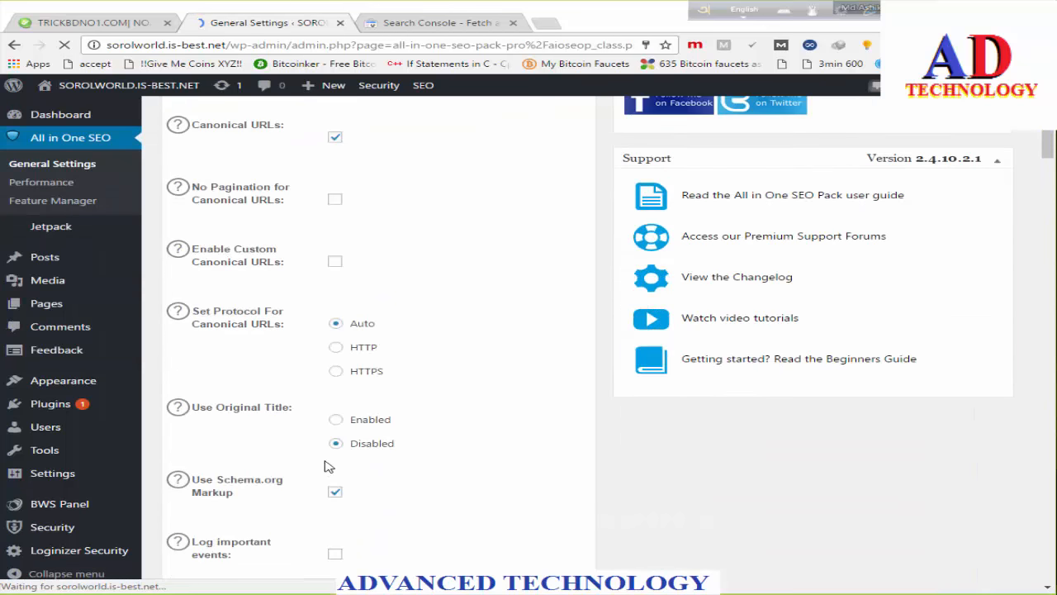
scroll(323, 461, down, 1)
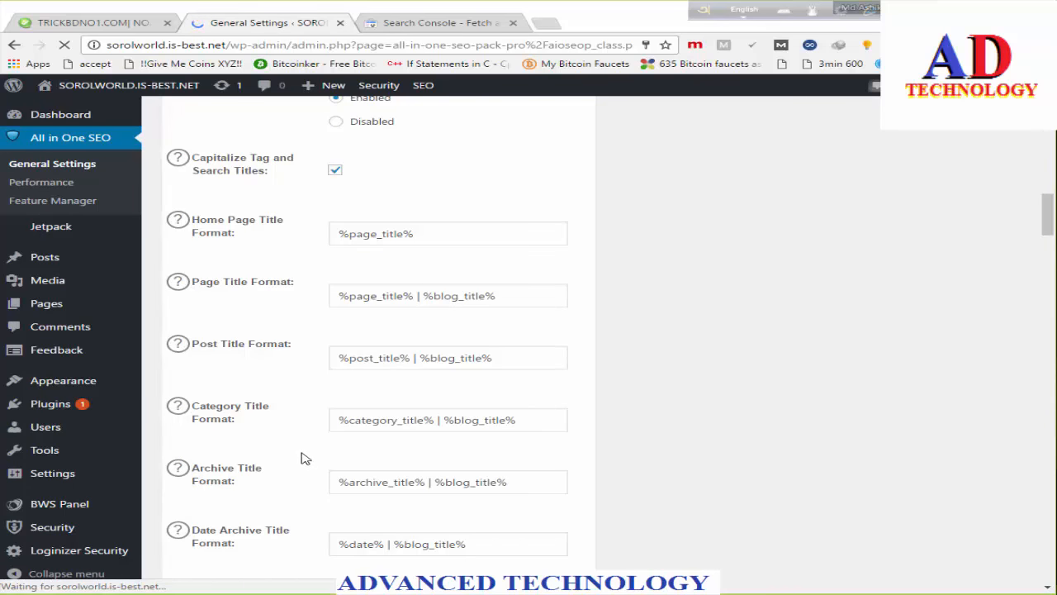
scroll(304, 459, down, 15)
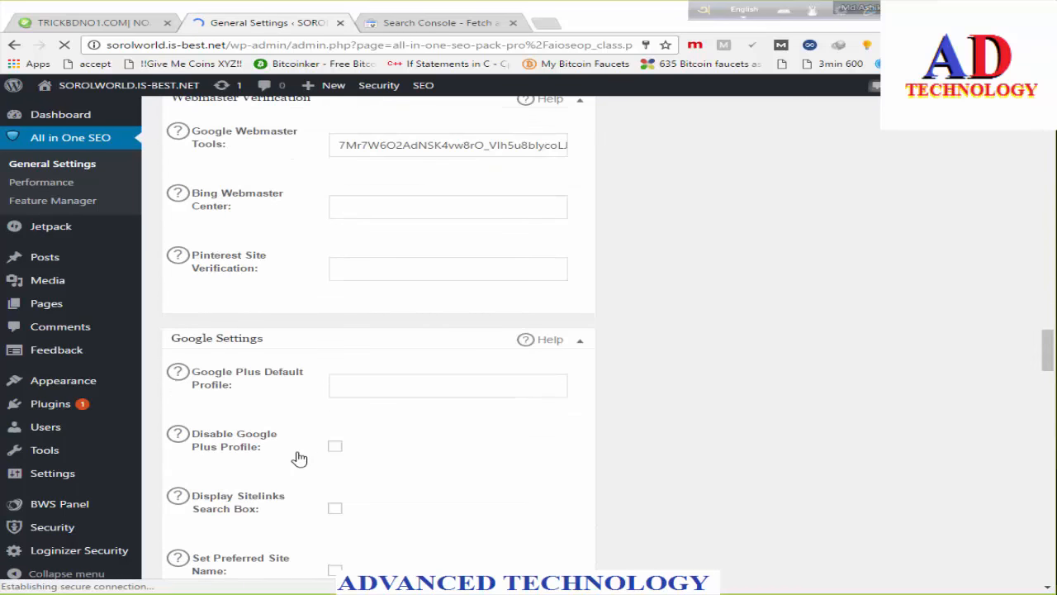
scroll(299, 458, down, 15)
scroll(301, 454, up, 6)
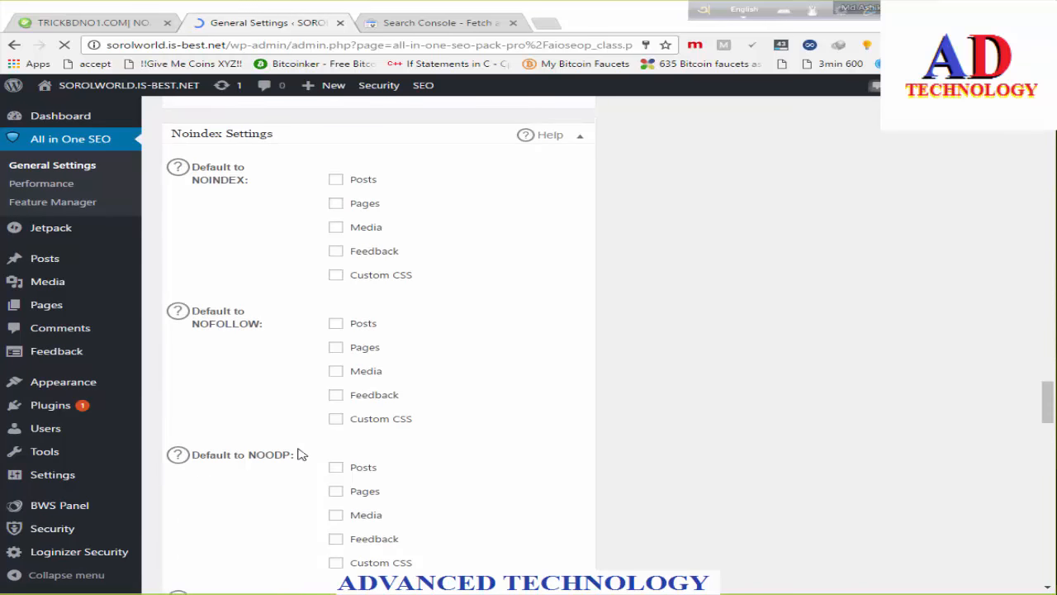
scroll(299, 450, up, 10)
scroll(339, 433, up, 1)
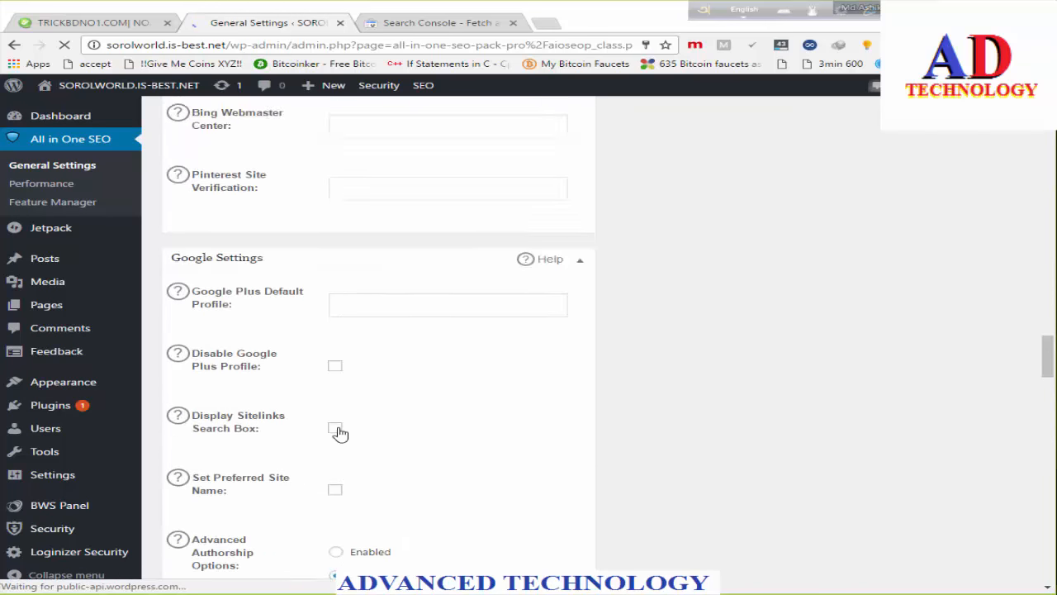
scroll(338, 431, up, 5)
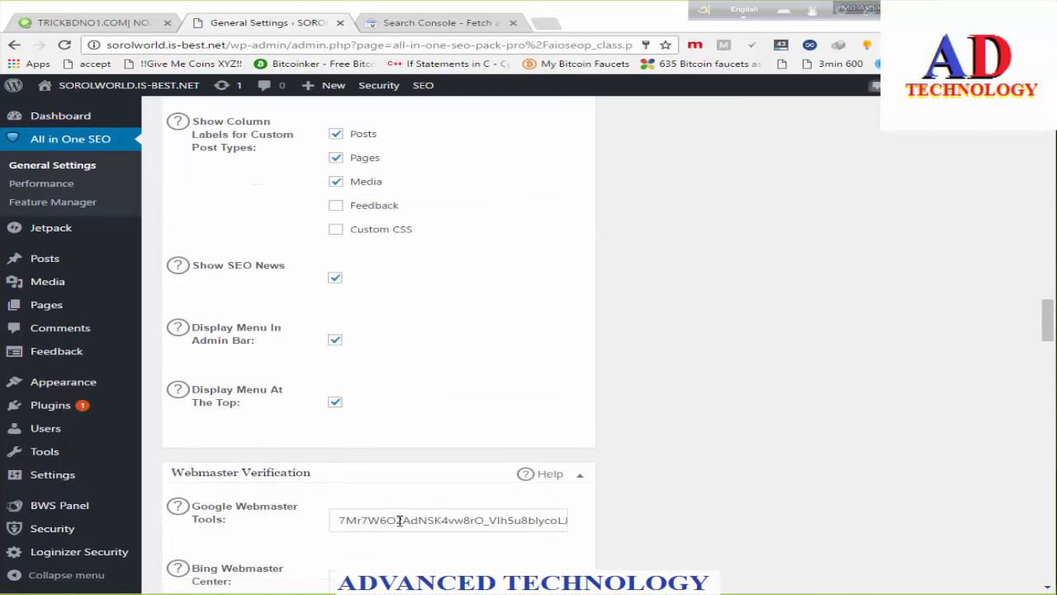
Examine the Google, Bing and Pinterest fields under Webmaster Verification and the Google Analytics ID field under Google Settings.
scroll(371, 497, down, 1)
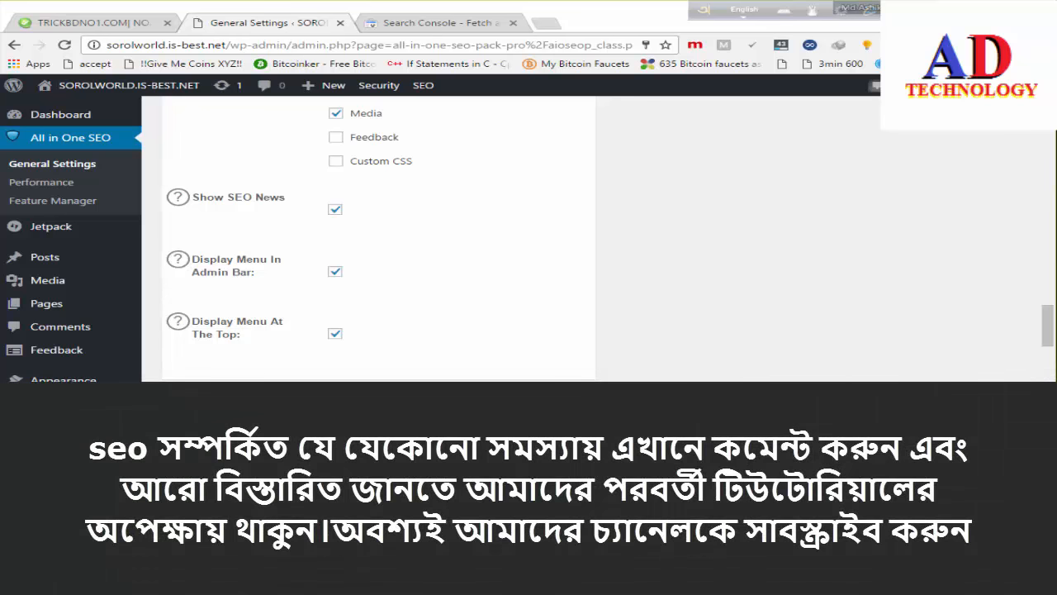
scroll(370, 444, down, 2)
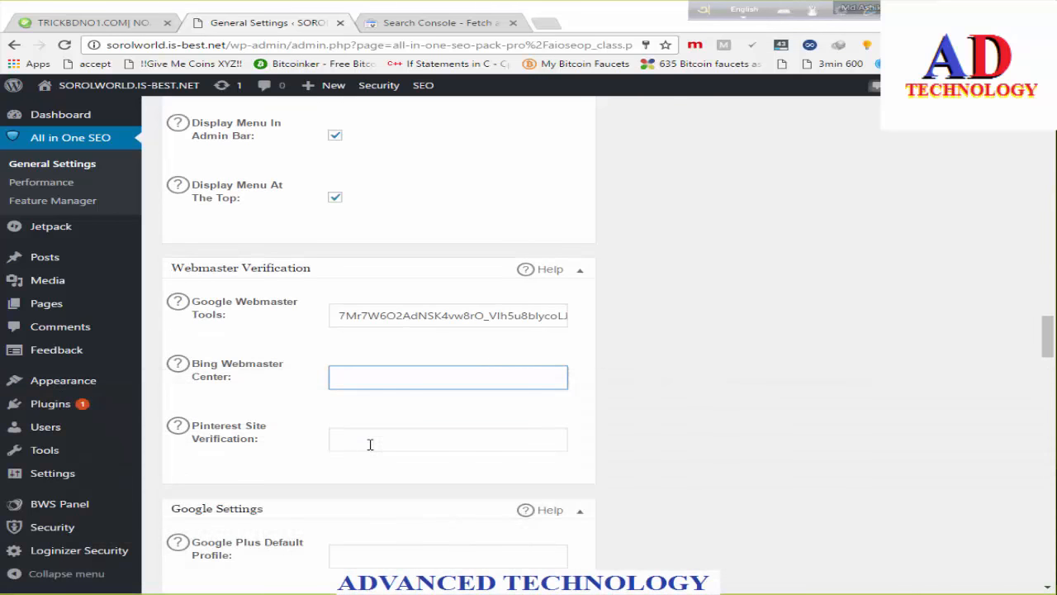
click(370, 445)
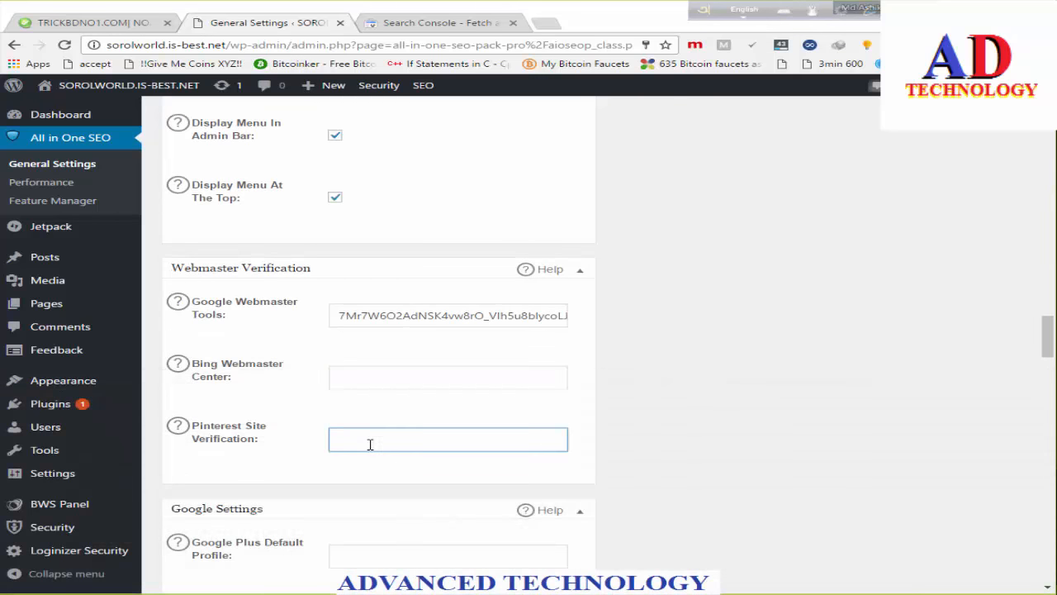
scroll(370, 444, down, 3)
scroll(356, 400, down, 2)
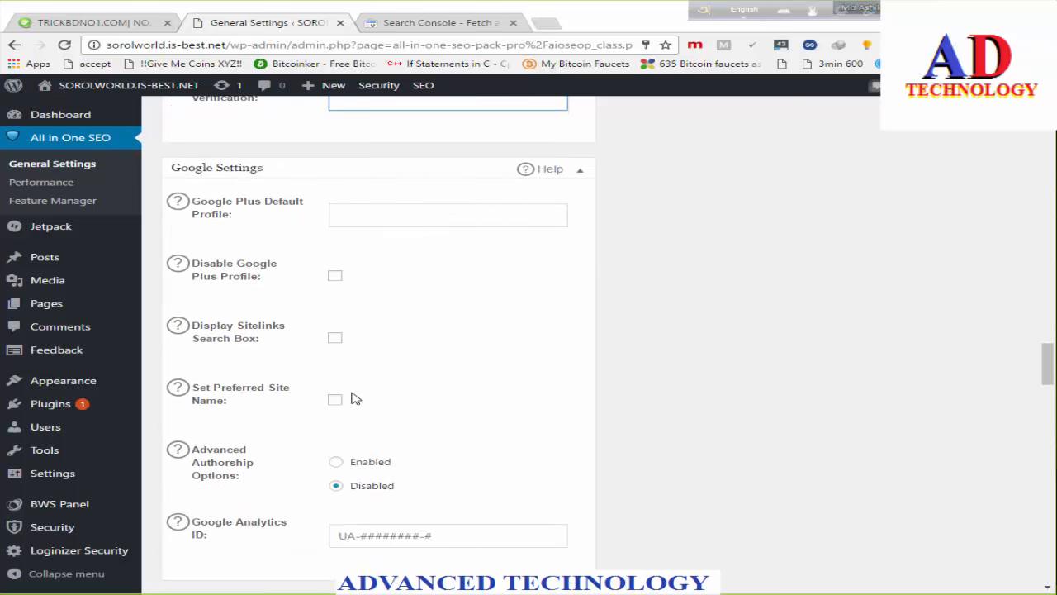
click(454, 535)
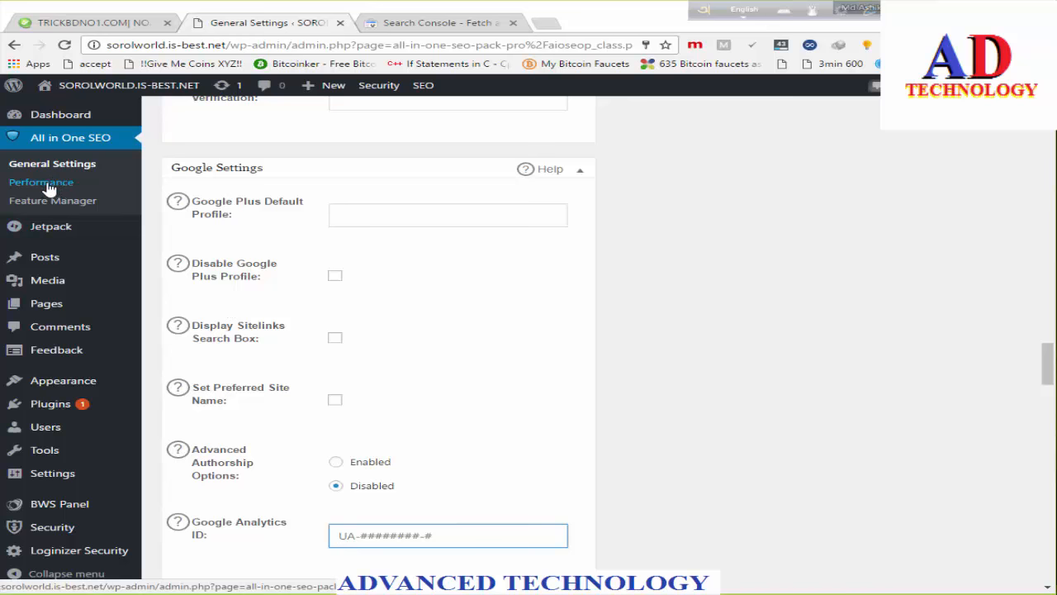
Open the All in One SEO Feature Manager and activate the XML Sitemaps and Social Meta features.
click(69, 205)
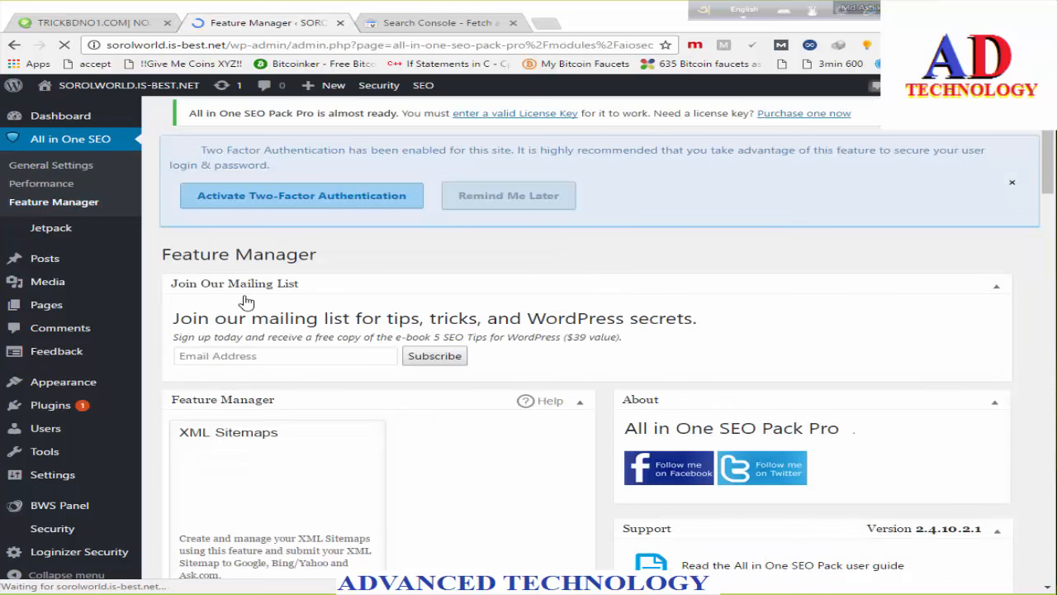
scroll(488, 462, down, 2)
scroll(486, 474, down, 3)
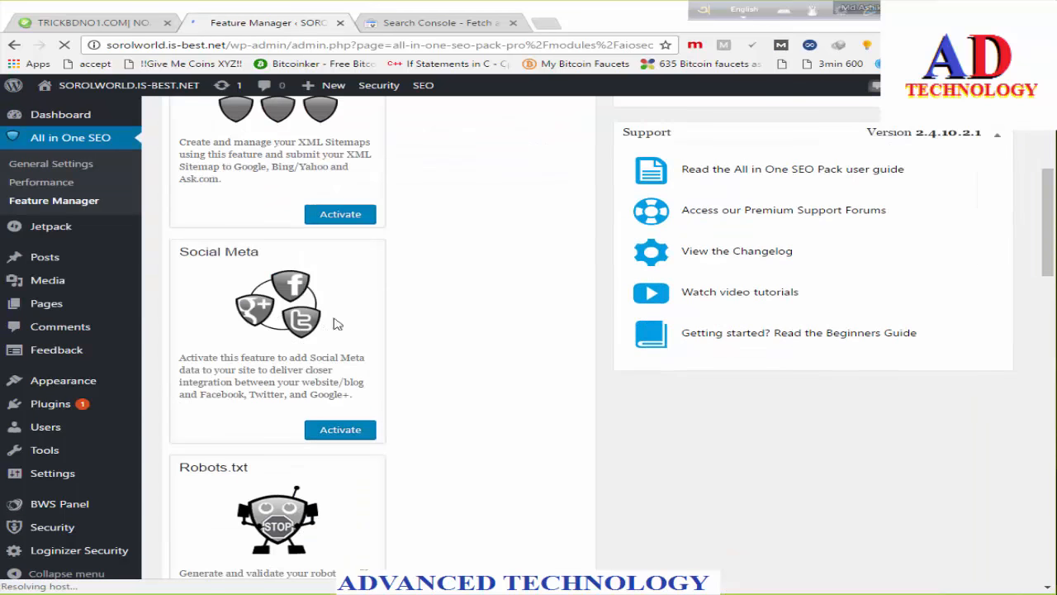
click(343, 205)
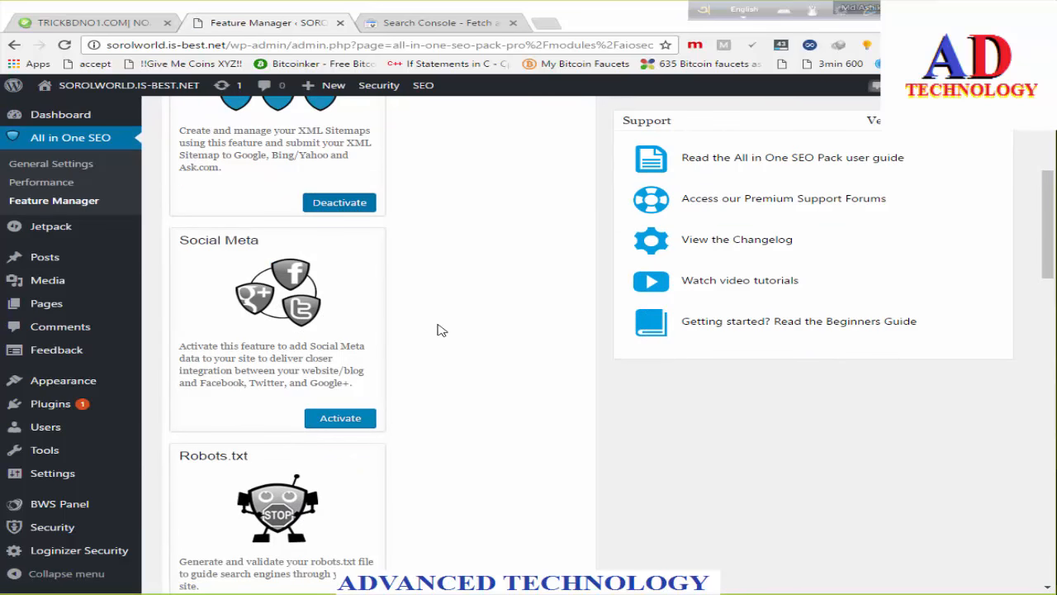
scroll(440, 330, up, 2)
scroll(440, 331, down, 2)
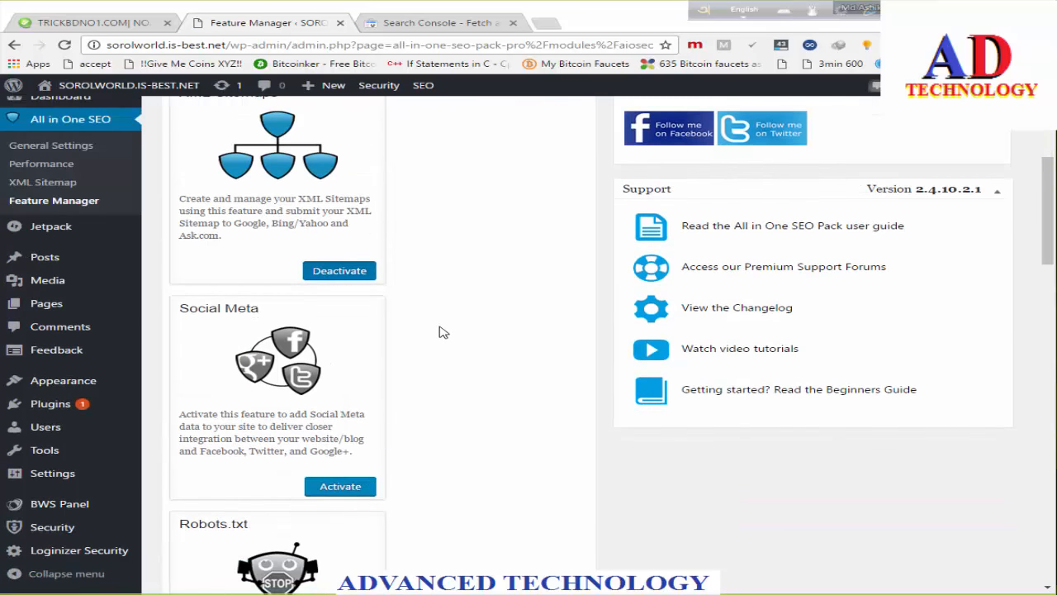
click(339, 486)
Activate the Robots.txt and File Editor features in the Feature Manager.
scroll(343, 446, down, 3)
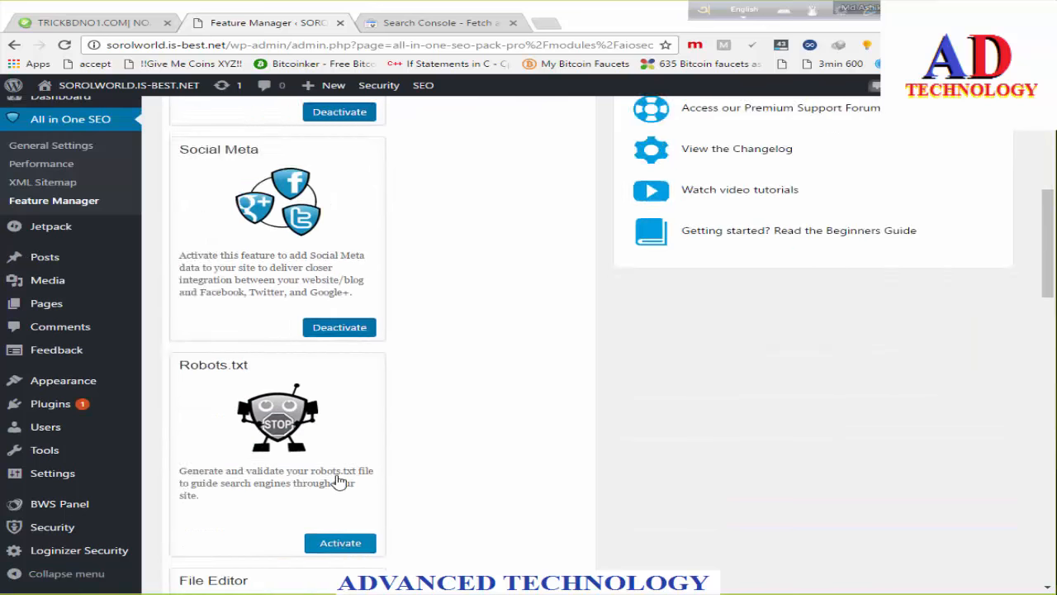
click(336, 430)
scroll(338, 421, down, 3)
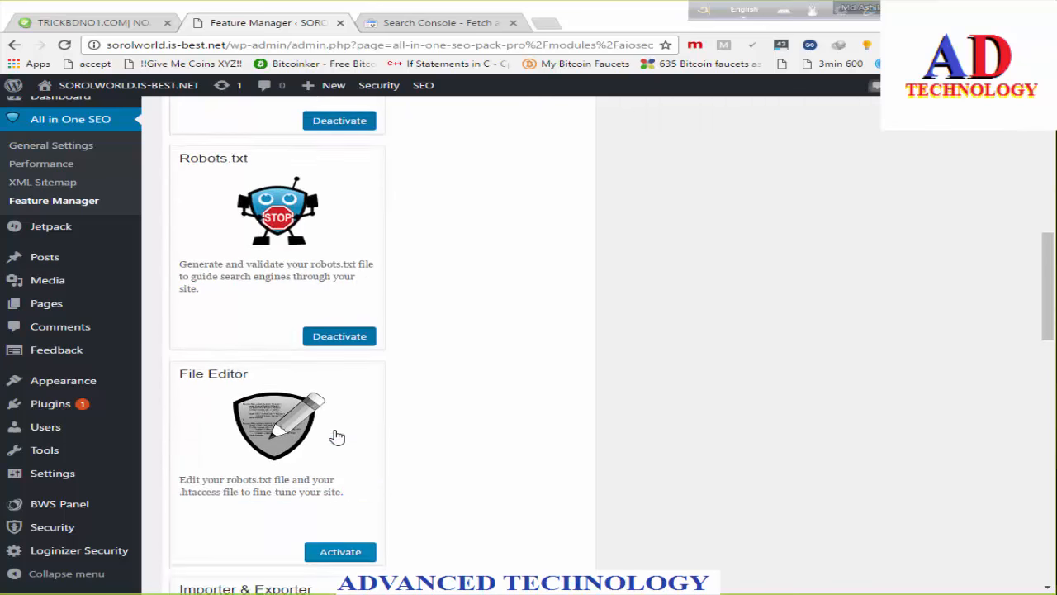
click(351, 373)
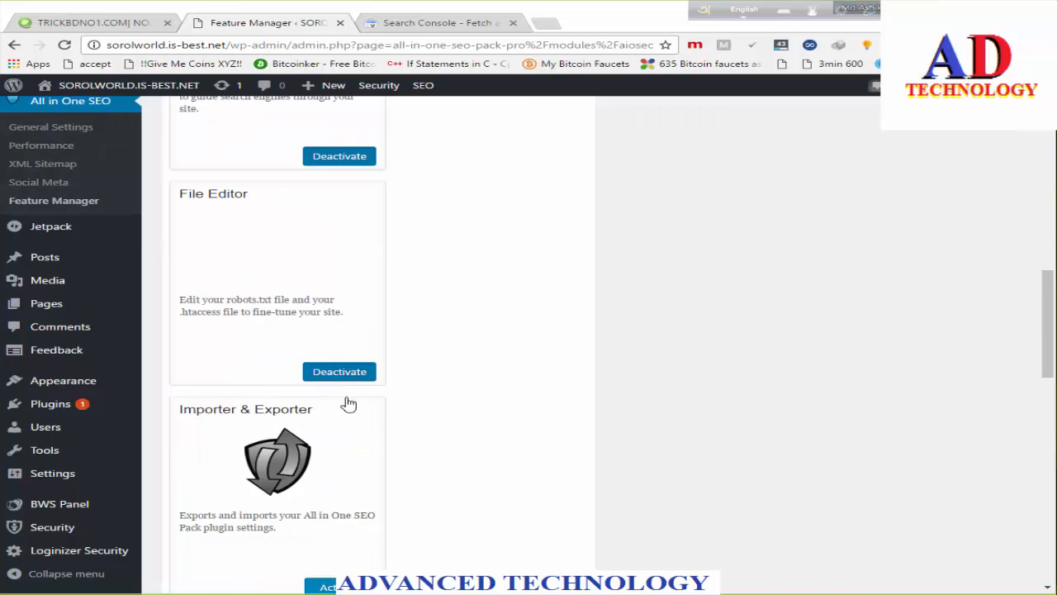
Activate the Importer & Exporter and Bad Bot Blocker features in the Feature Manager.
scroll(350, 404, down, 2)
click(347, 384)
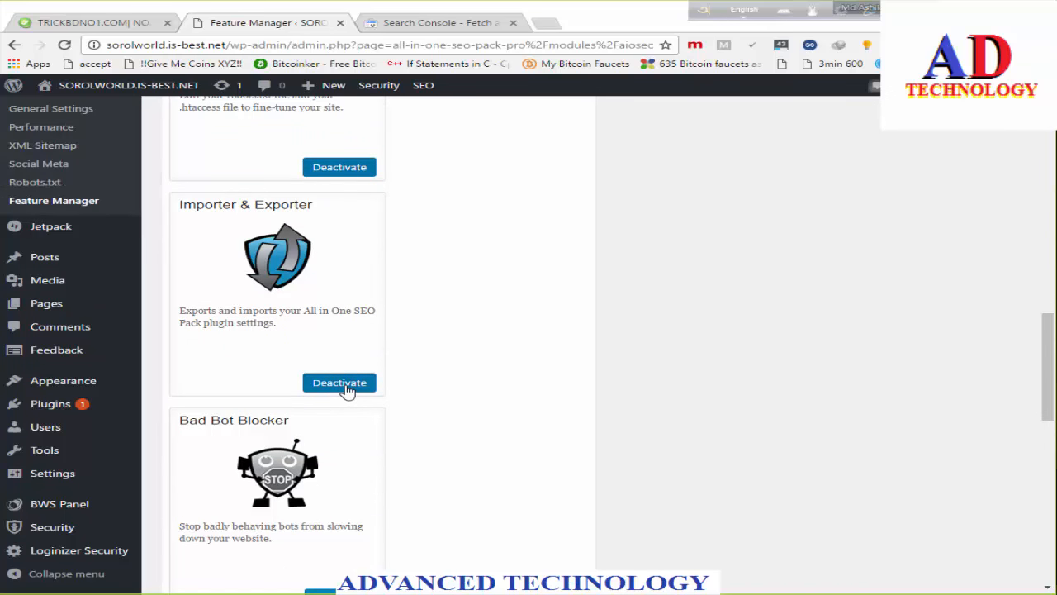
scroll(334, 411, down, 2)
click(339, 395)
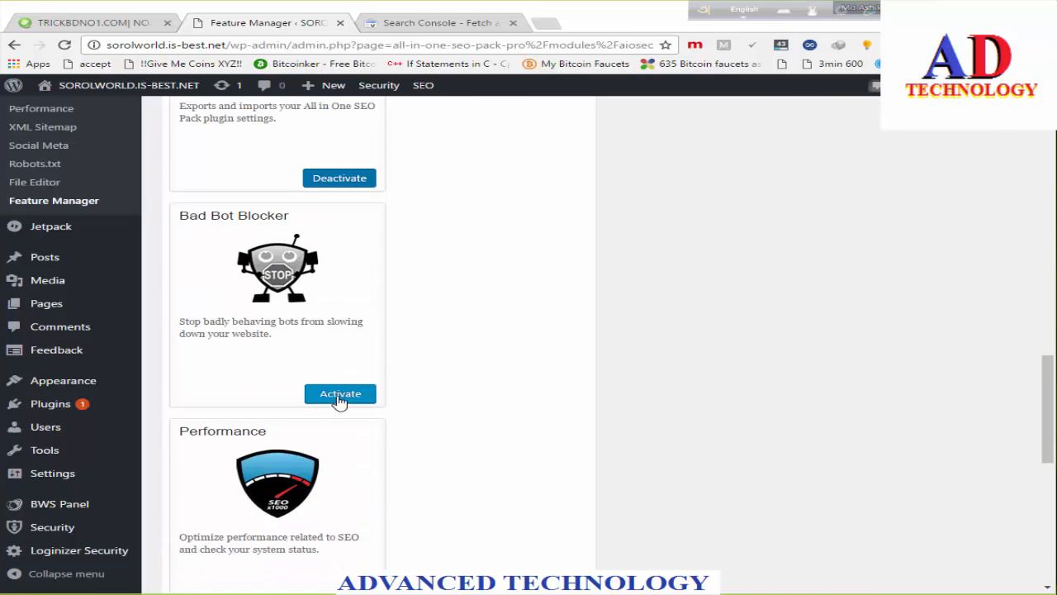
Activate the Video Sitemap feature in the Feature Manager.
scroll(331, 446, down, 2)
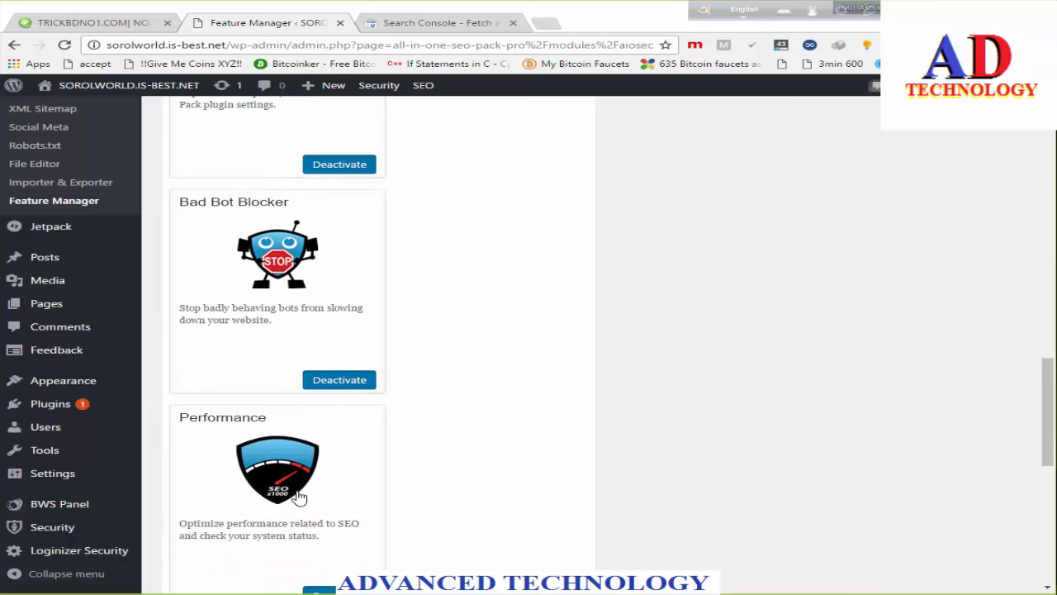
scroll(364, 436, down, 2)
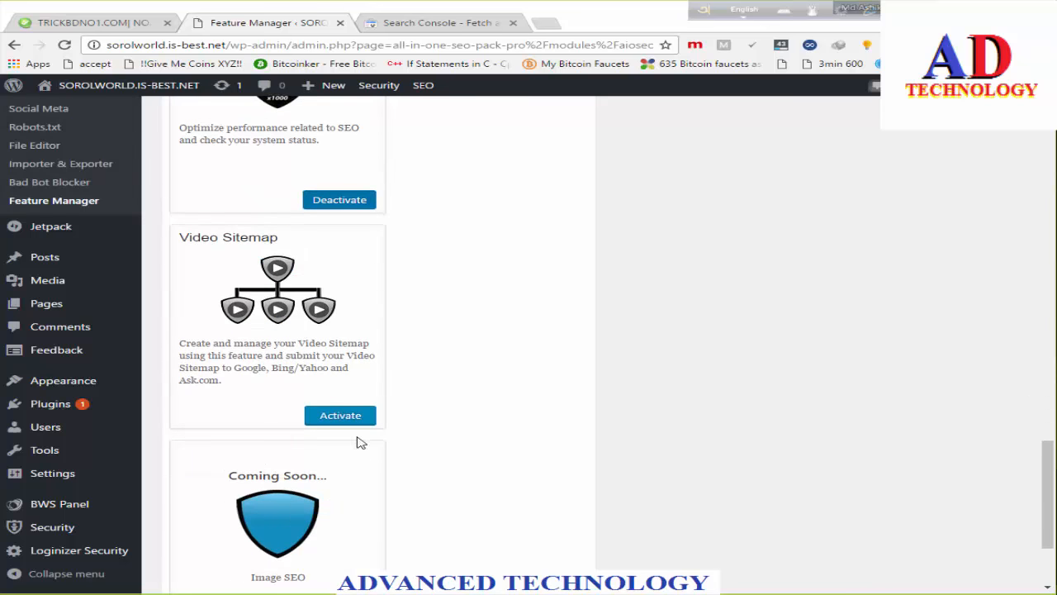
click(340, 416)
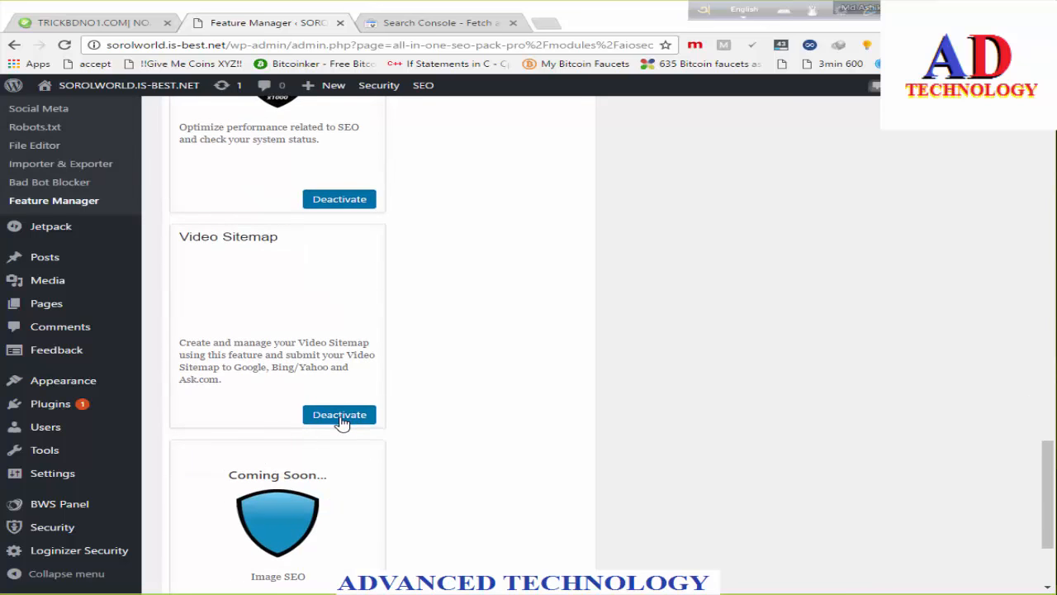
scroll(342, 423, down, 2)
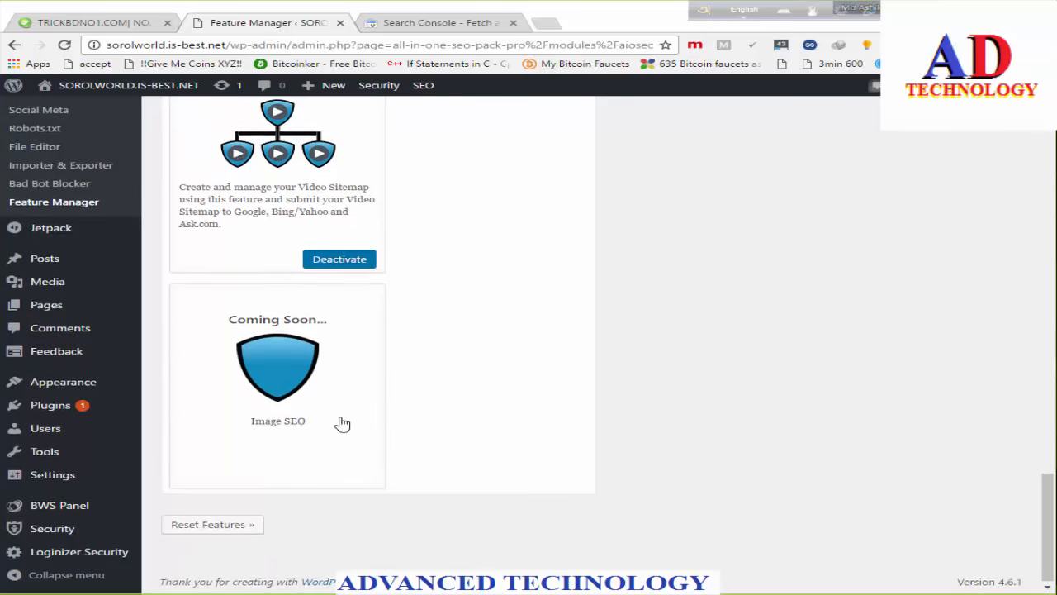
scroll(341, 423, up, 12)
scroll(329, 419, up, 6)
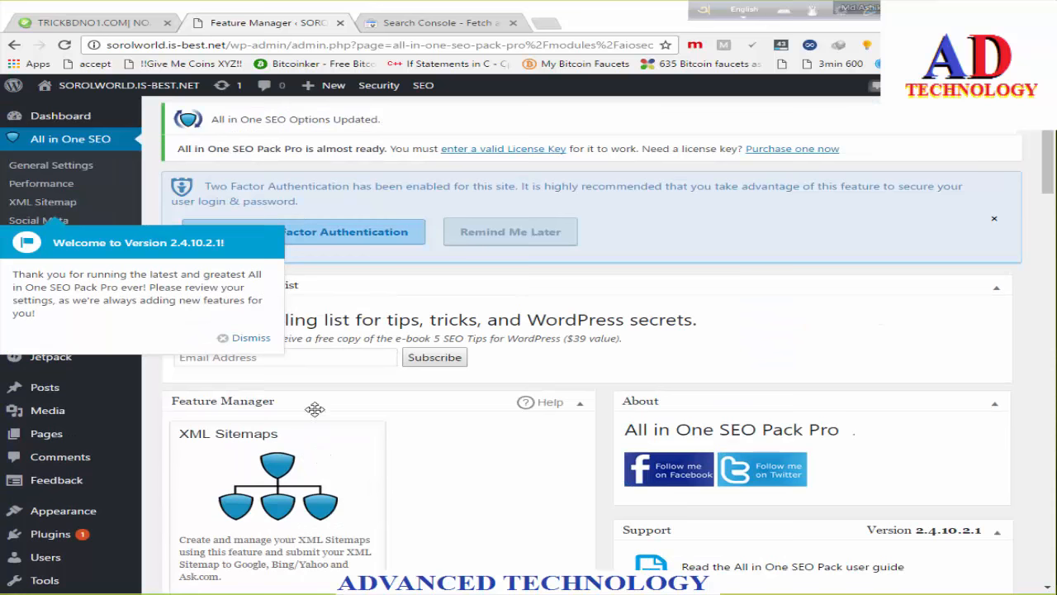
scroll(161, 423, down, 3)
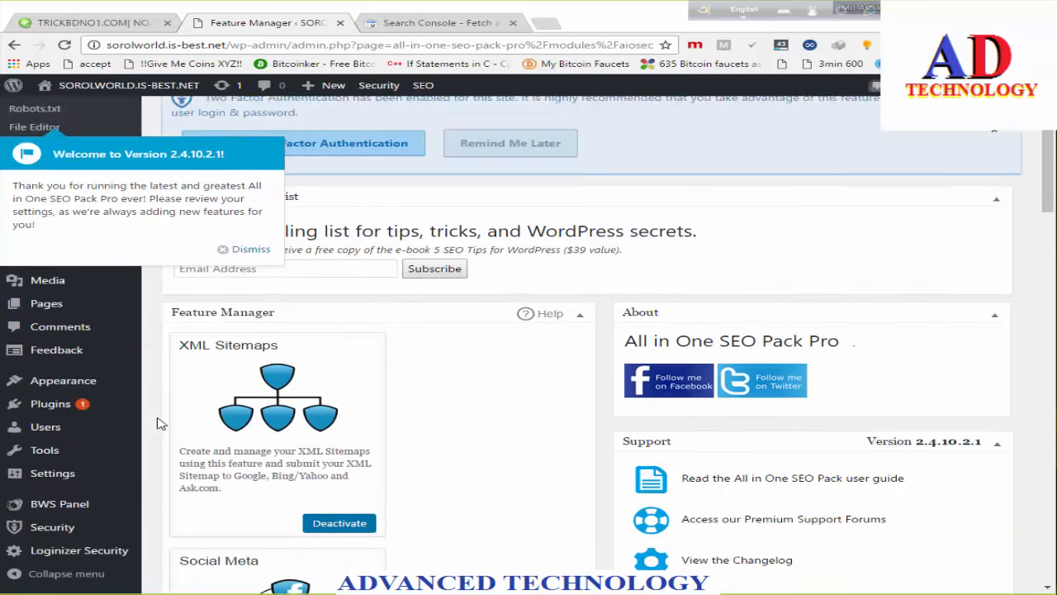
Search Google for sorolworld.is-best.net and check the site's listing in the search results.
mouse_move(75, 482)
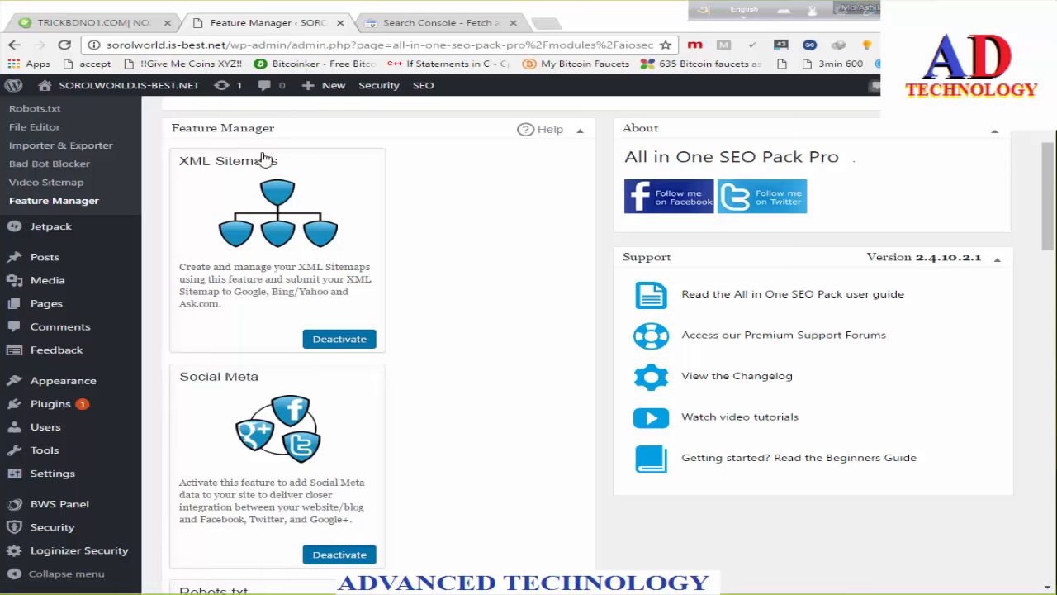
click(435, 23)
click(407, 45)
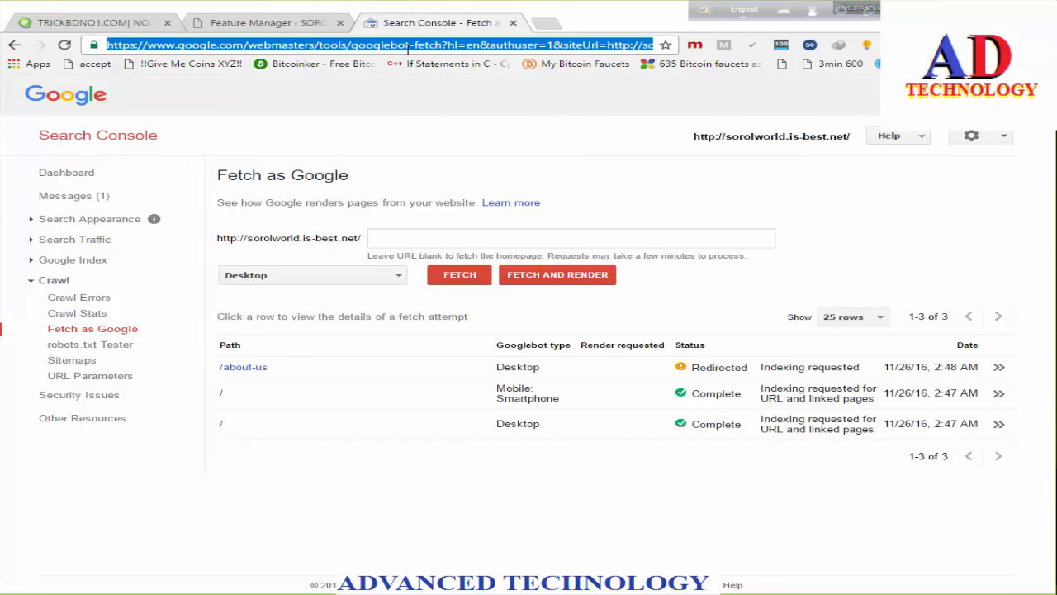
text(sor)
key(End)
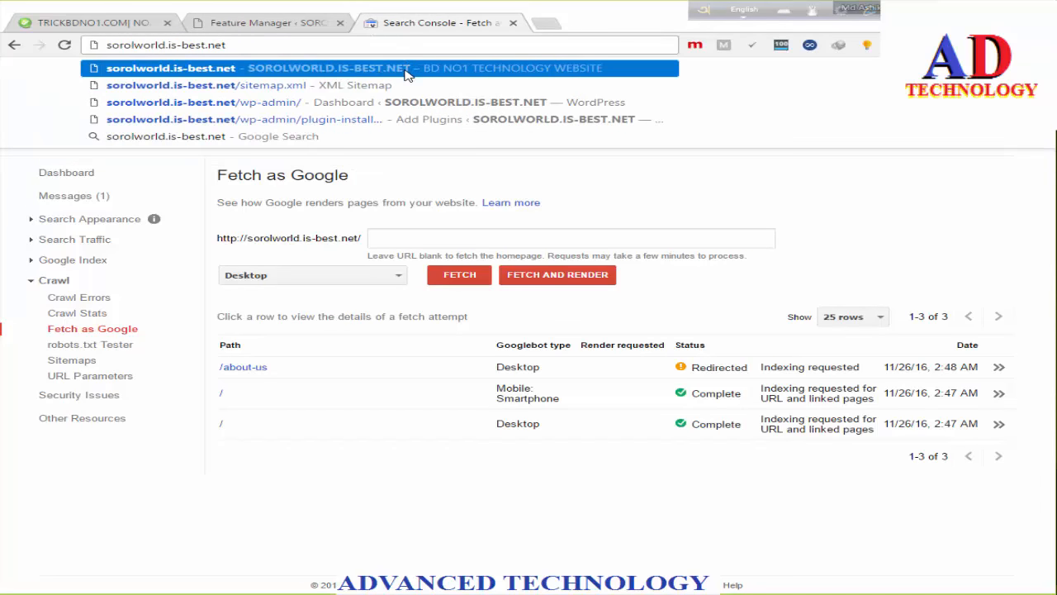
click(277, 137)
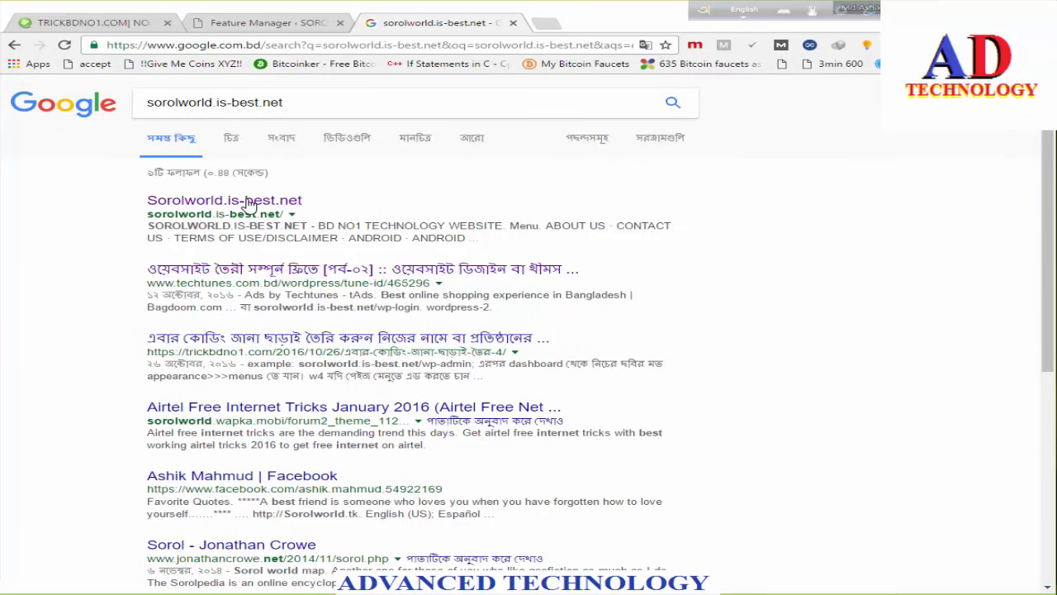
click(245, 197)
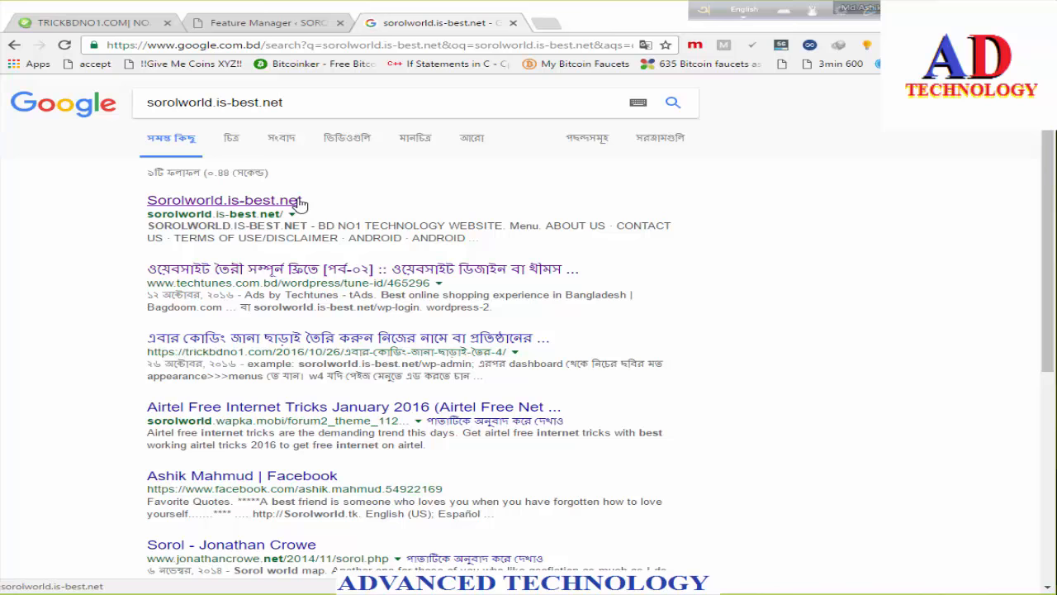
click(299, 203)
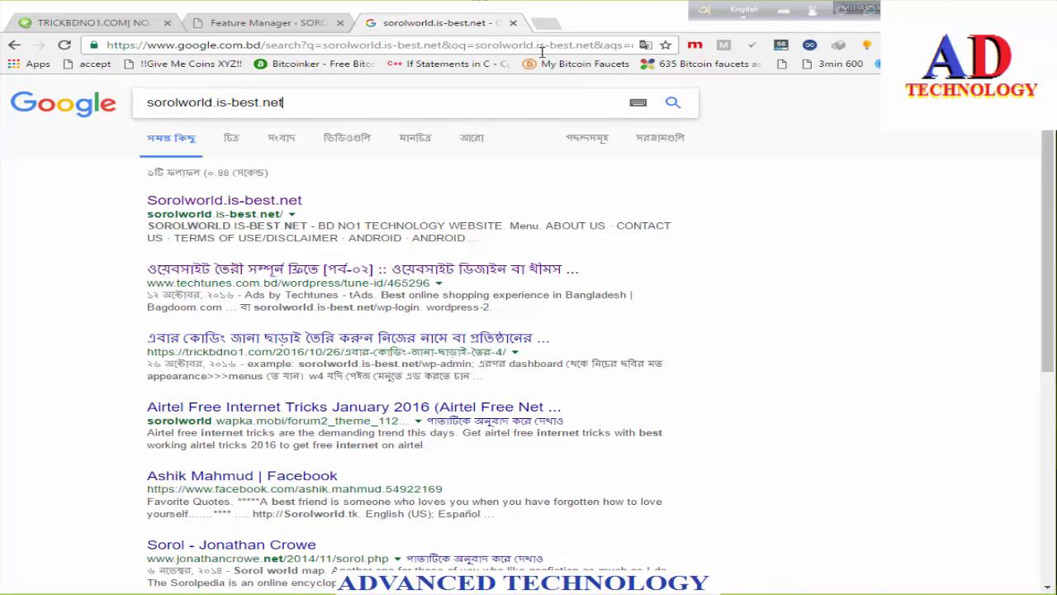
click(550, 23)
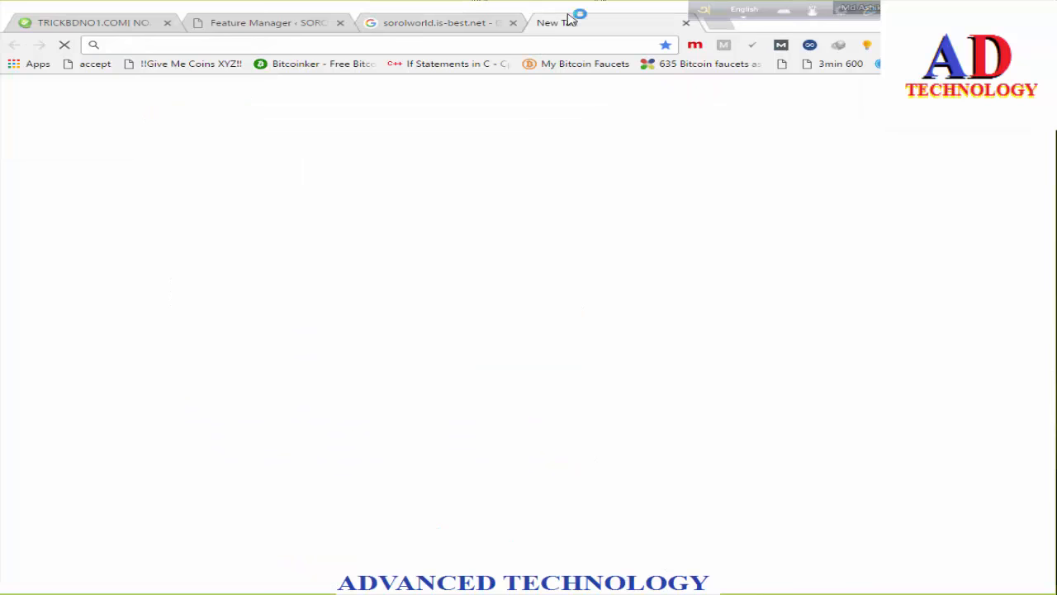
click(689, 23)
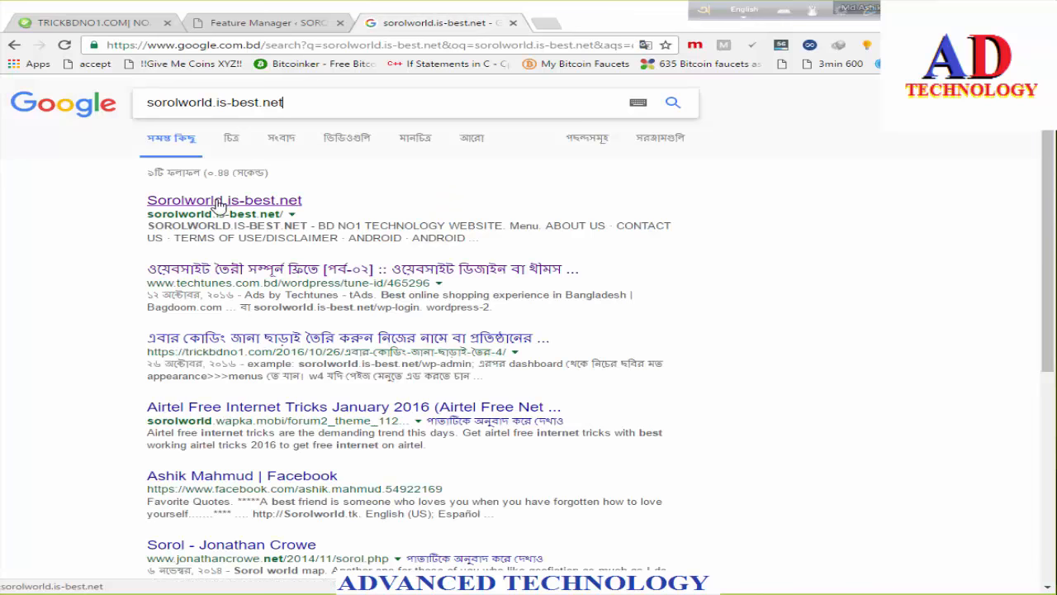
Dismiss the All in One SEO version welcome notice in WordPress and review the System Status on the Performance page.
click(278, 25)
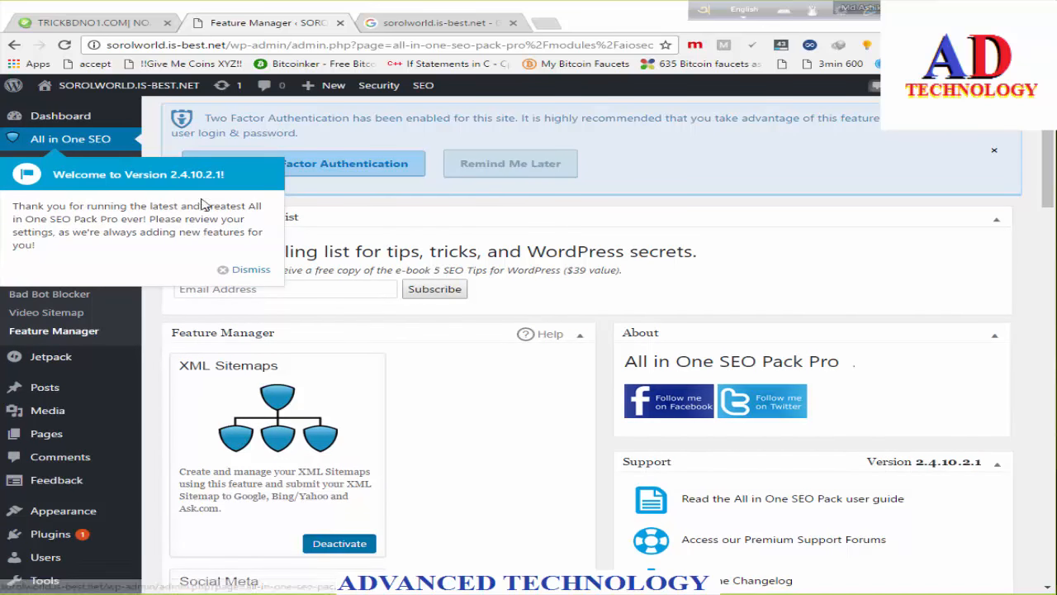
click(235, 269)
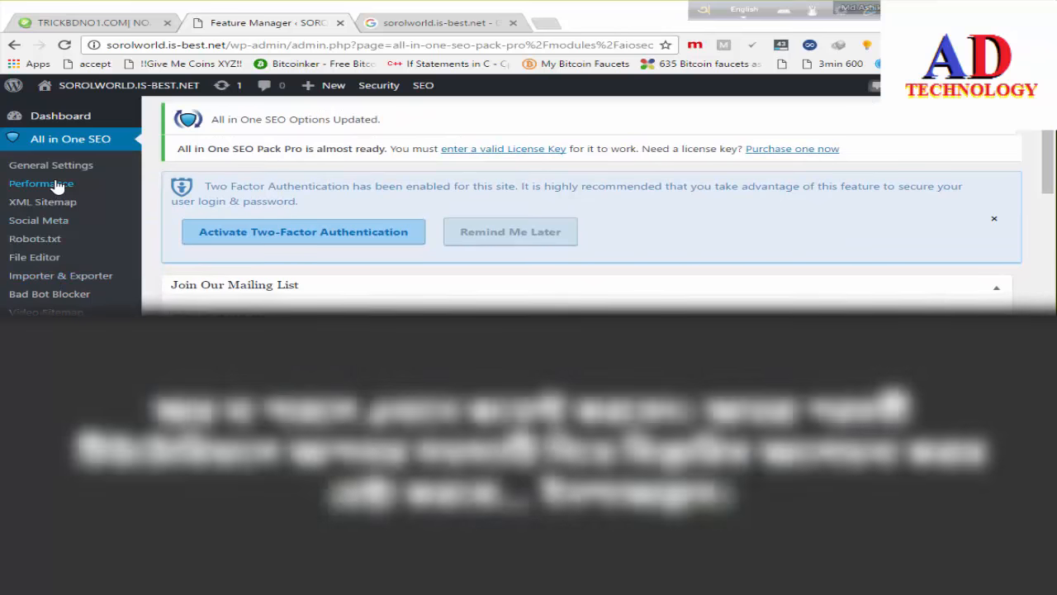
click(58, 185)
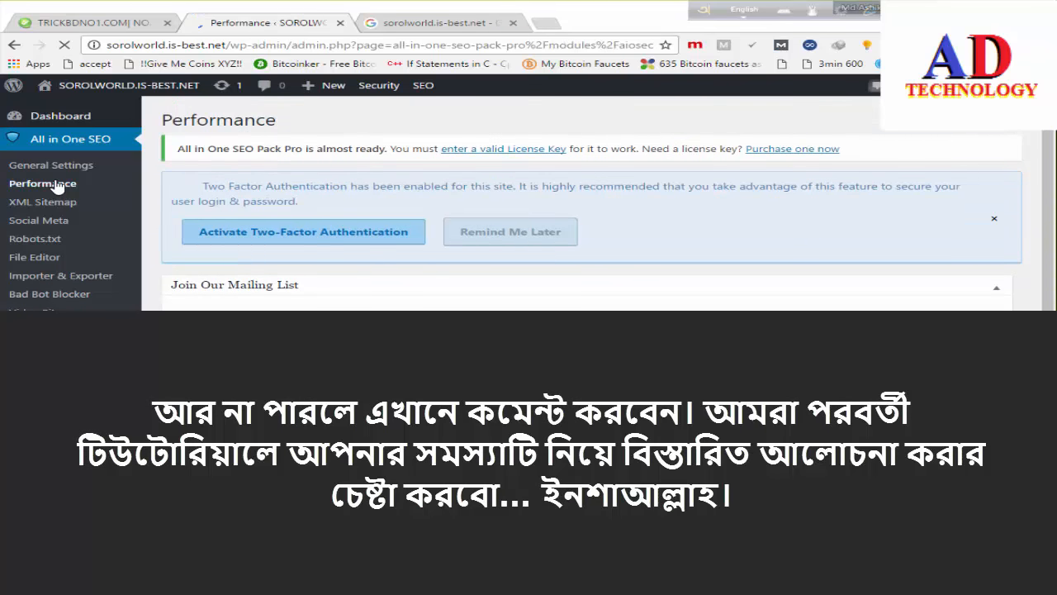
scroll(280, 252, down, 10)
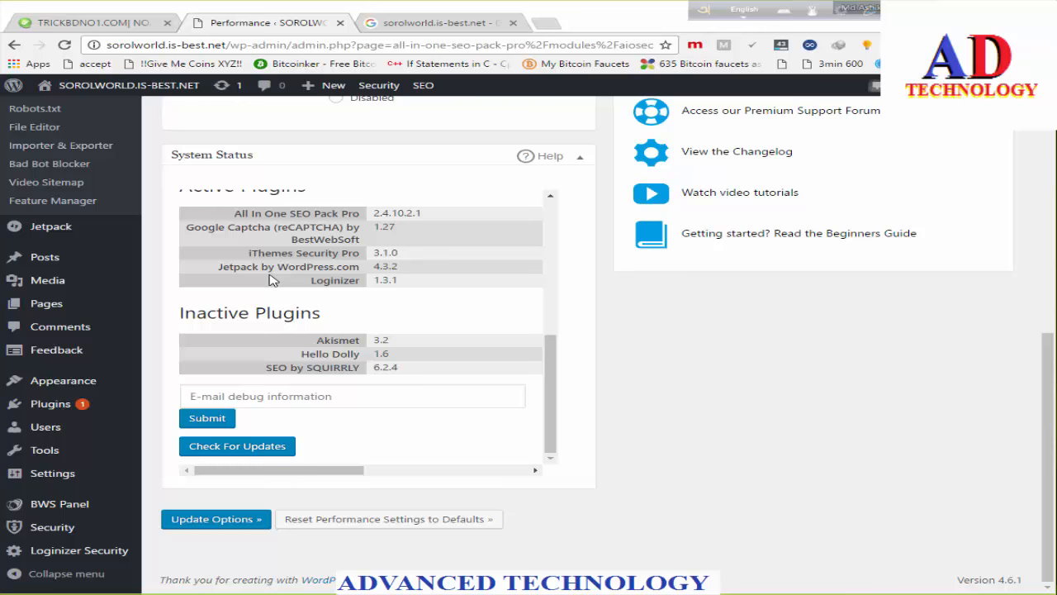
scroll(273, 281, up, 10)
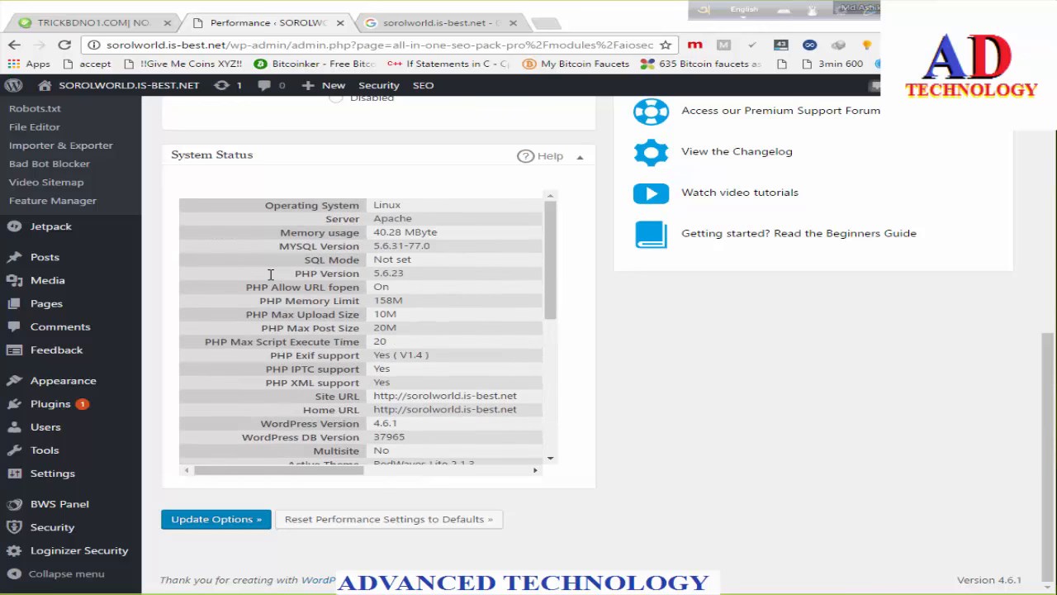
scroll(273, 281, up, 3)
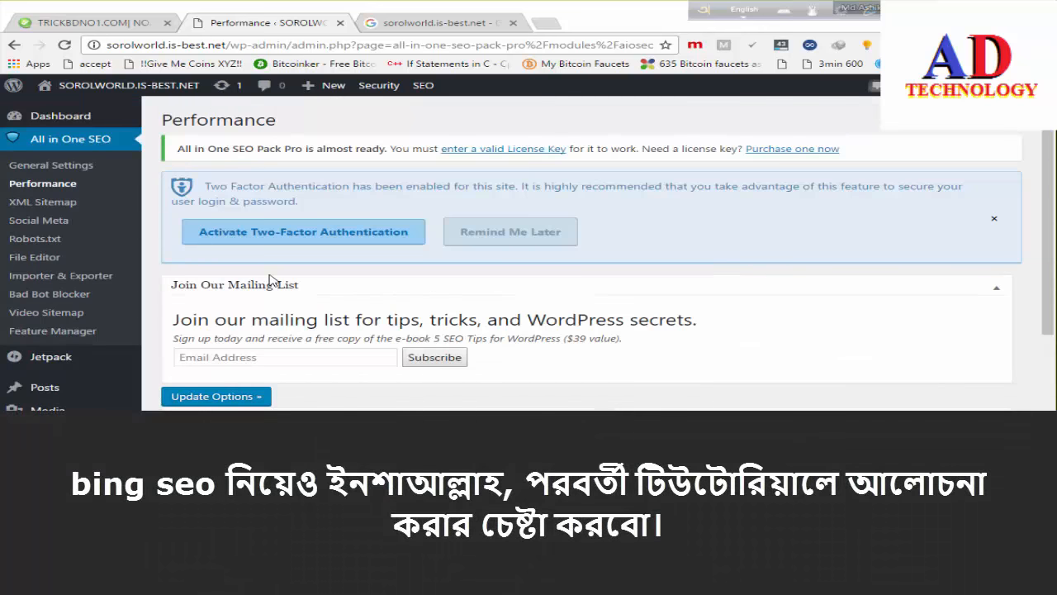